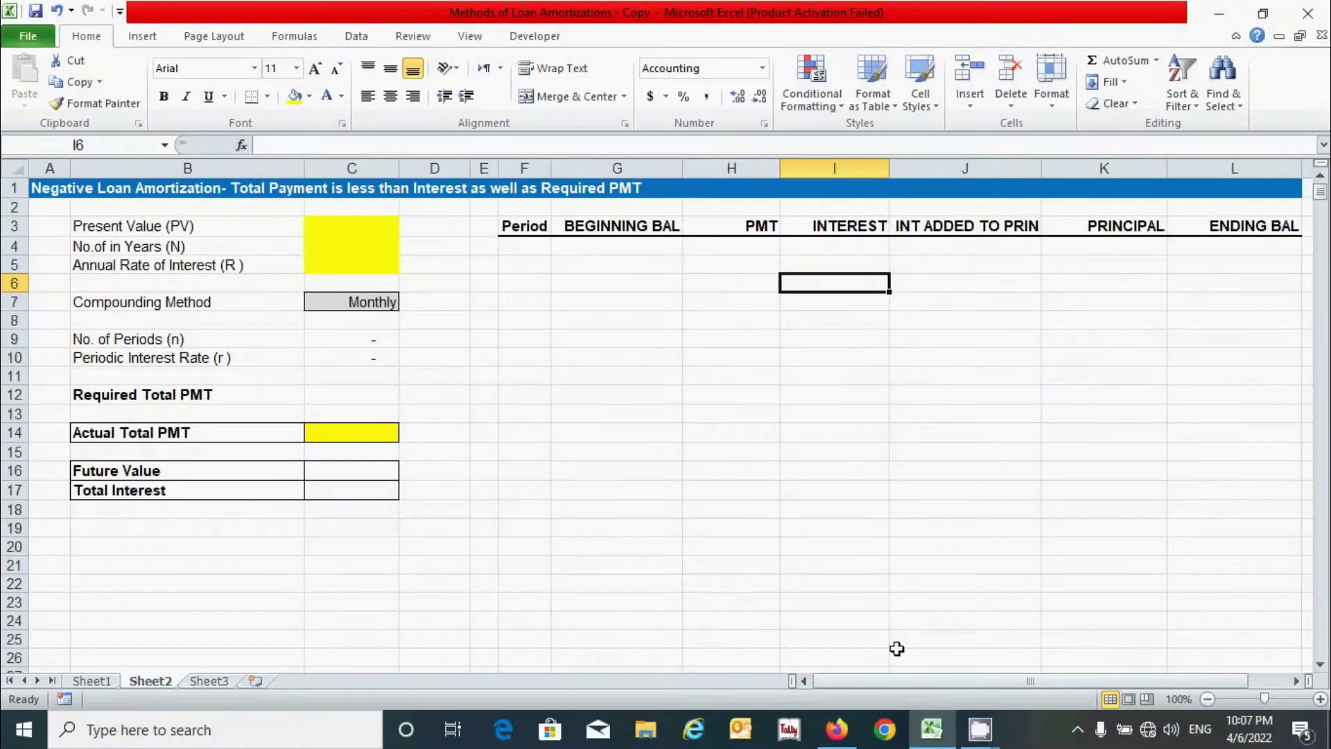
click(1175, 659)
drag(141, 224, 261, 356)
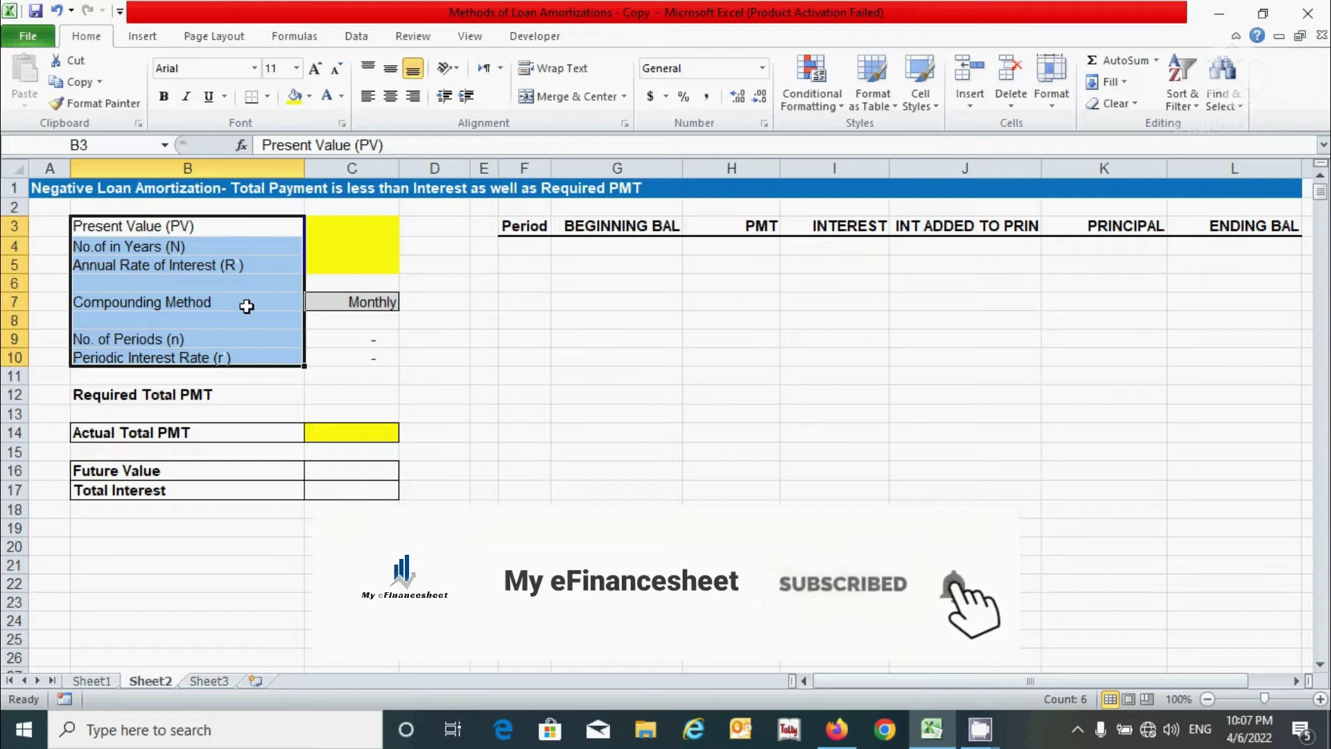
click(348, 231)
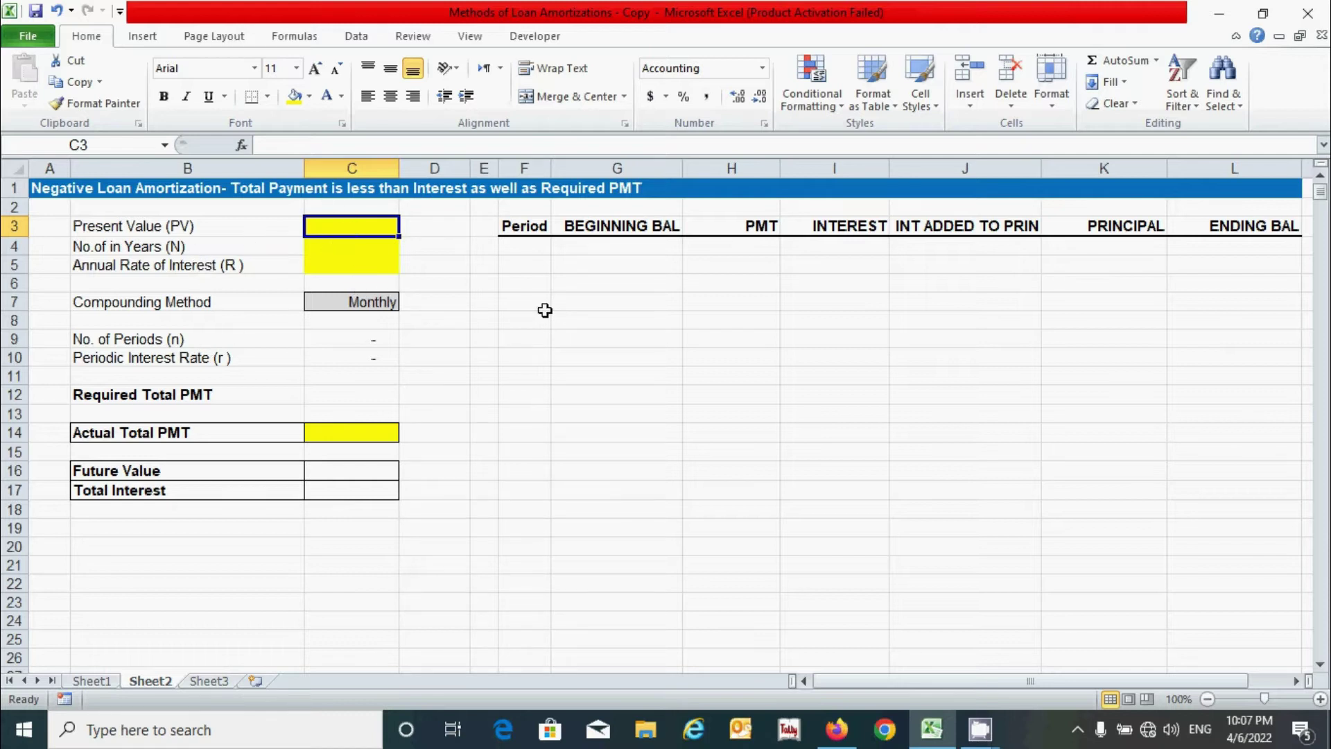
drag(849, 263, 843, 320)
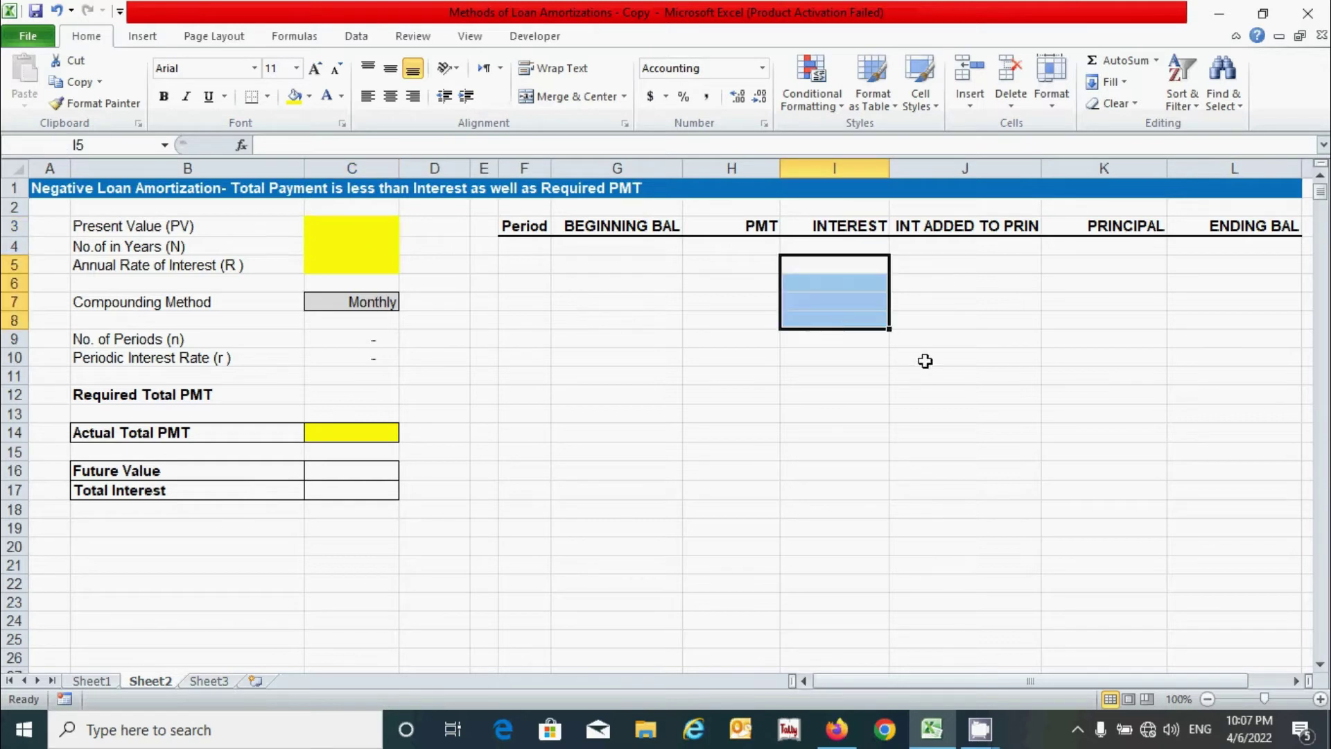
click(368, 396)
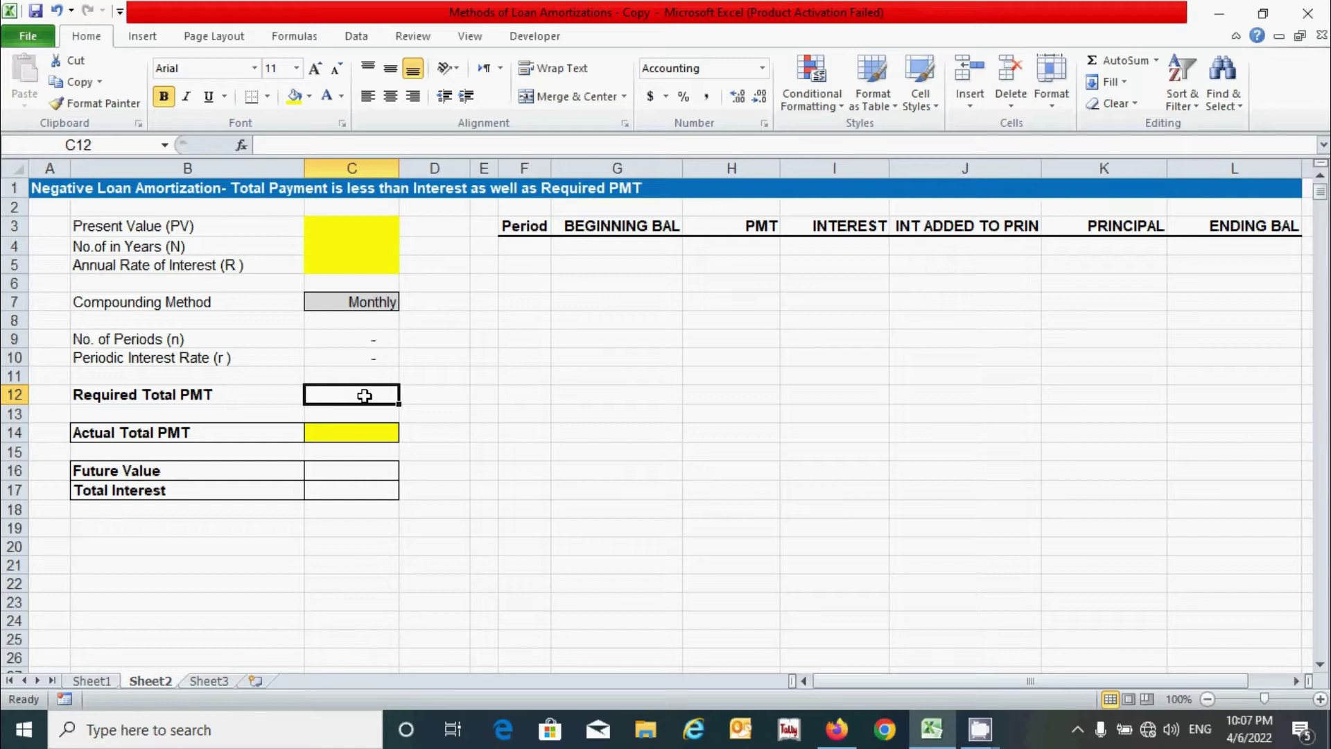
- Enter the loan inputs: present value 75000, 3 years and an annual interest rate of 12%
click(348, 224)
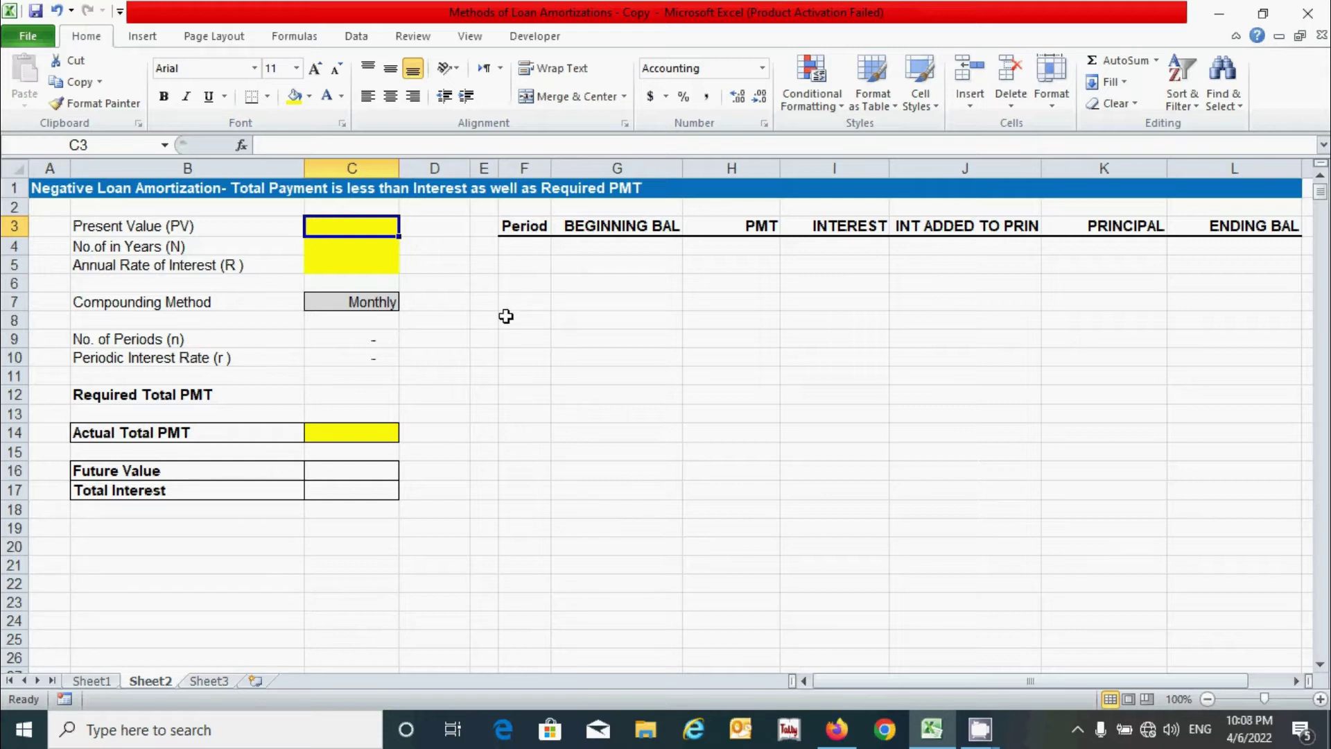
text(75000)
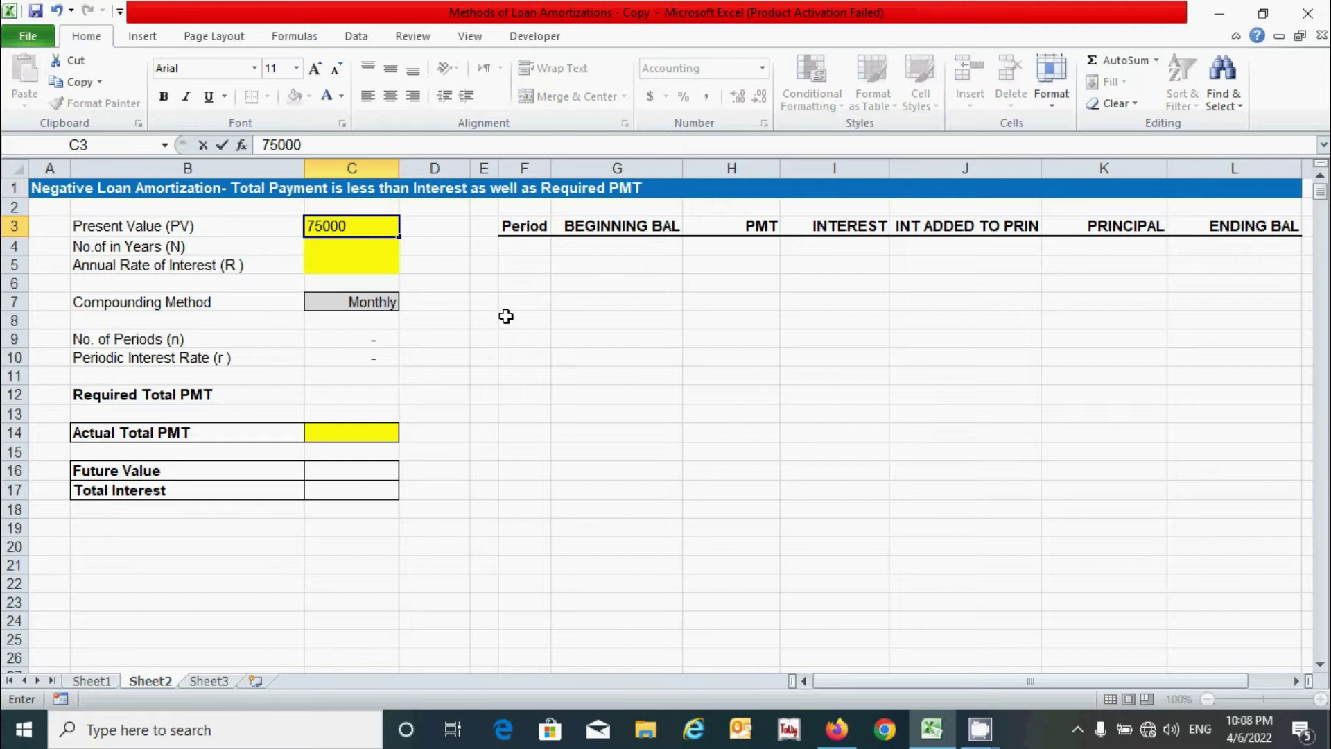
key(Return)
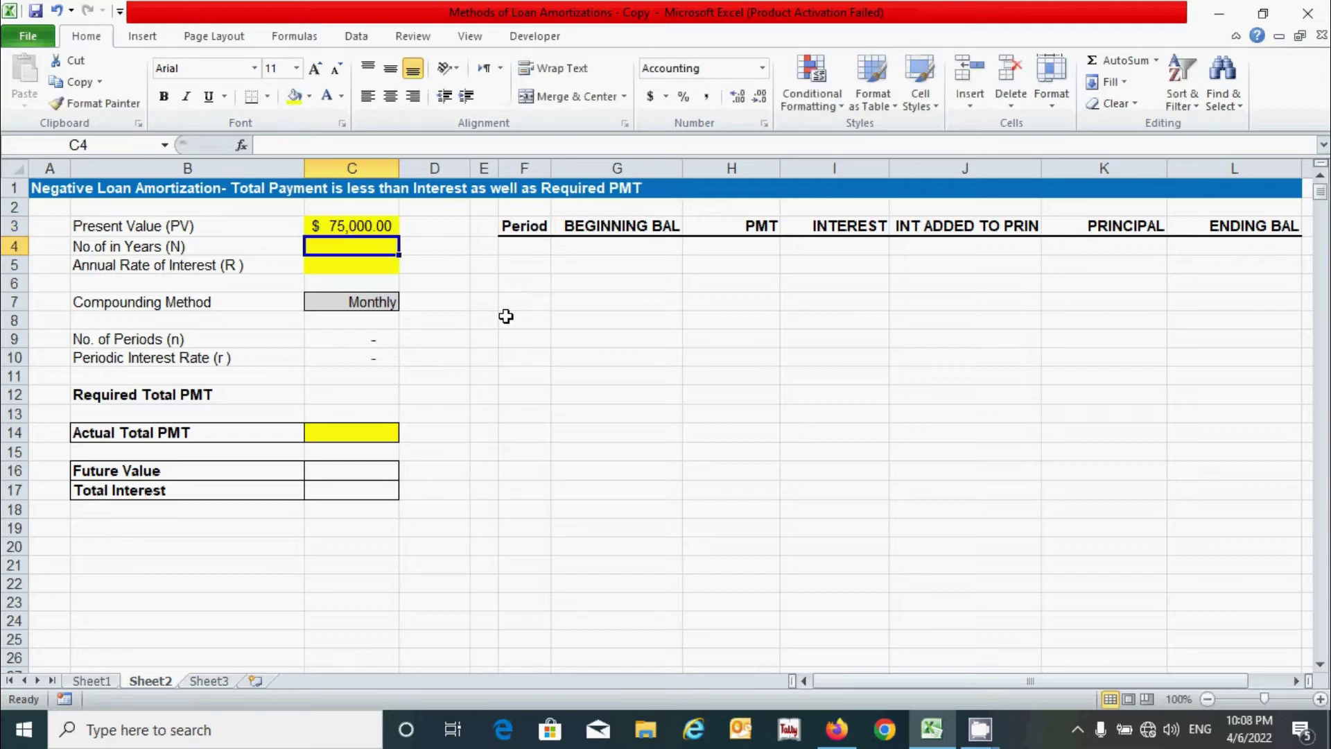
text(3)
key(Return)
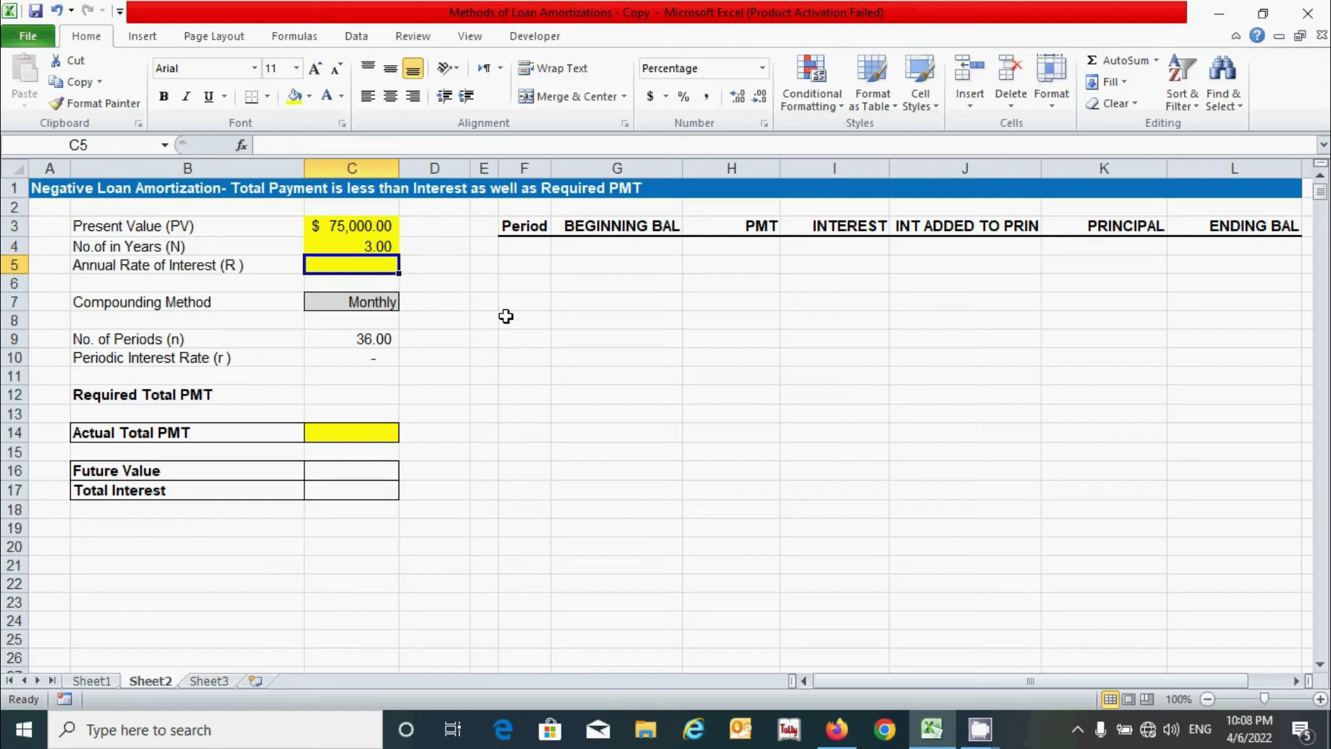
text(1)
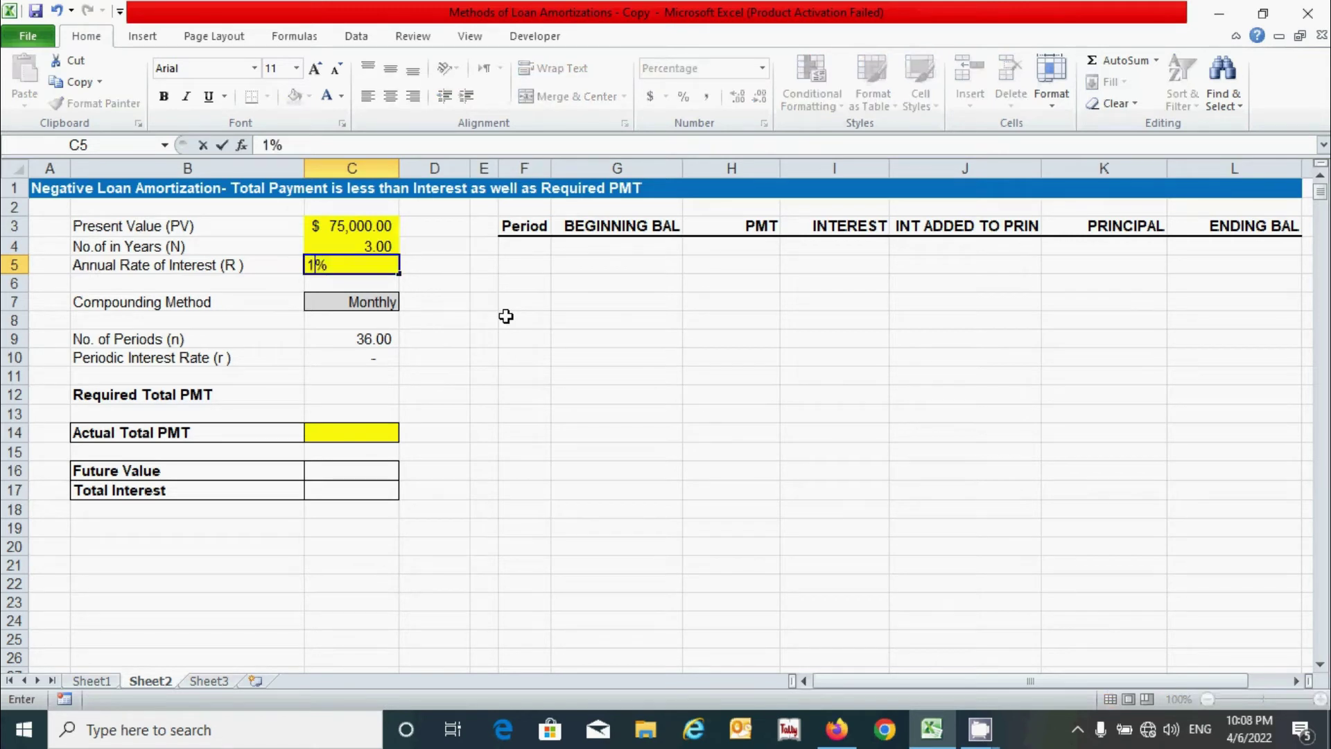
text(2)
key(Return)
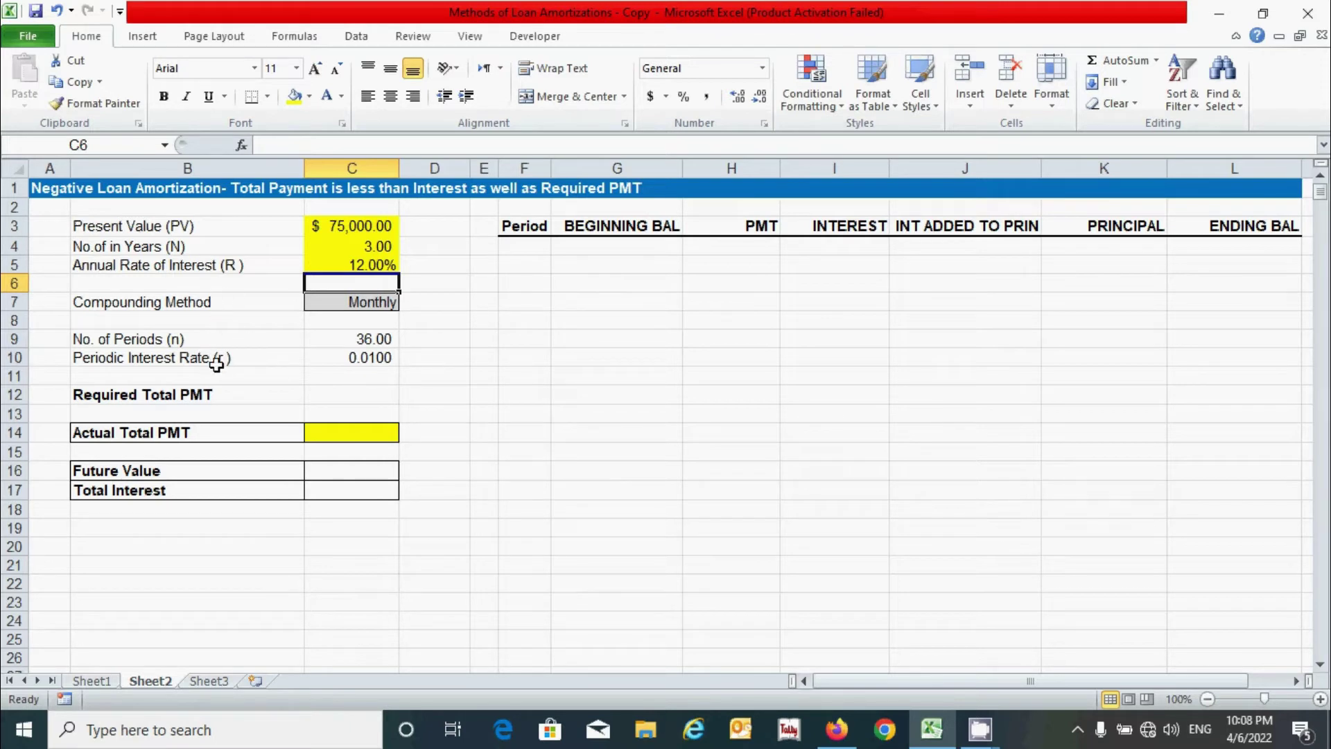
drag(253, 301, 352, 366)
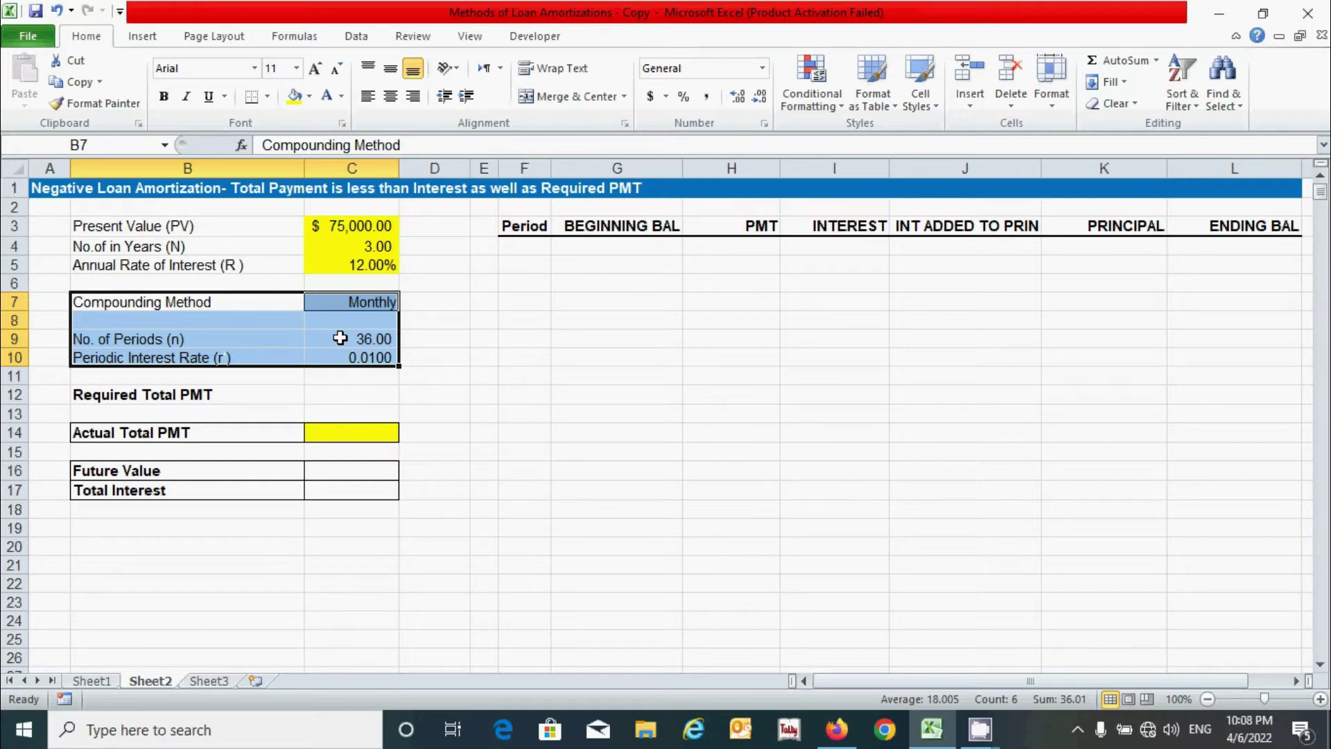
- Calculate the Required Total PMT in C12 with the formula =PMT(C10,C9,-C3,0,0)
click(372, 394)
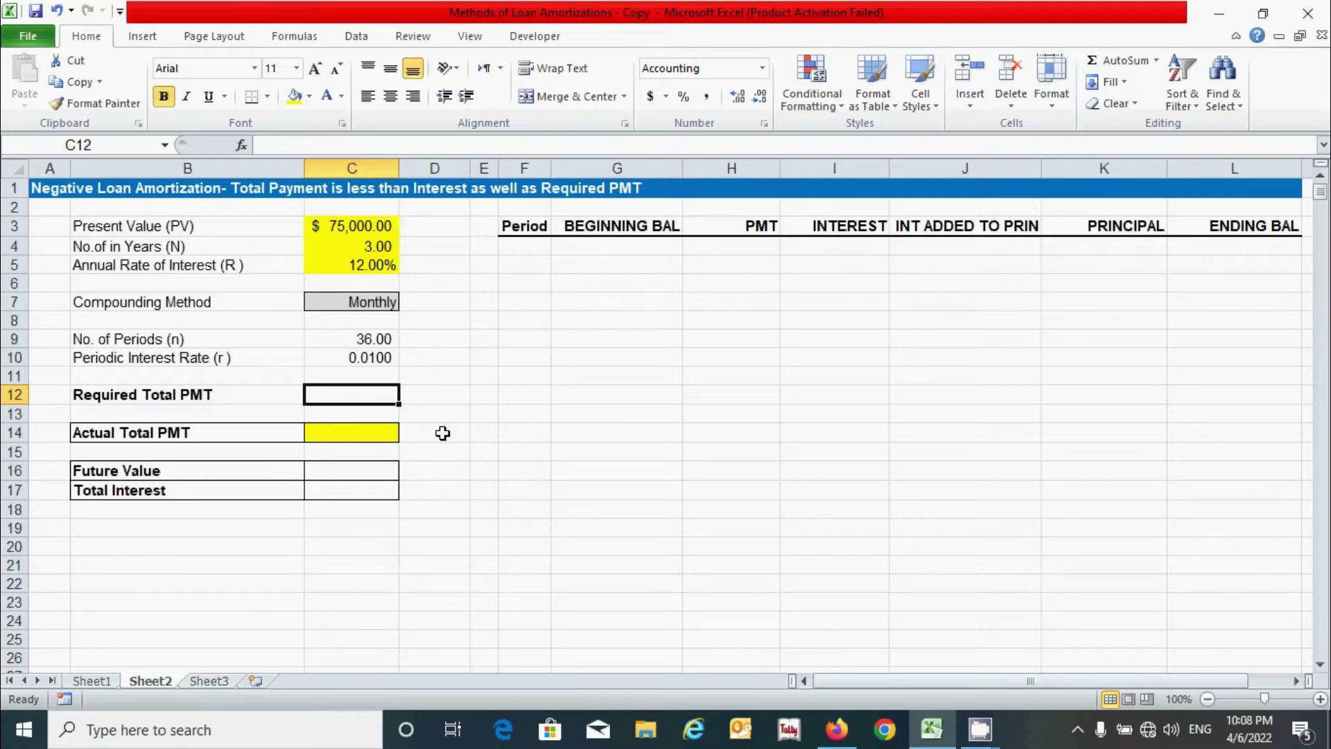
text(=pmt)
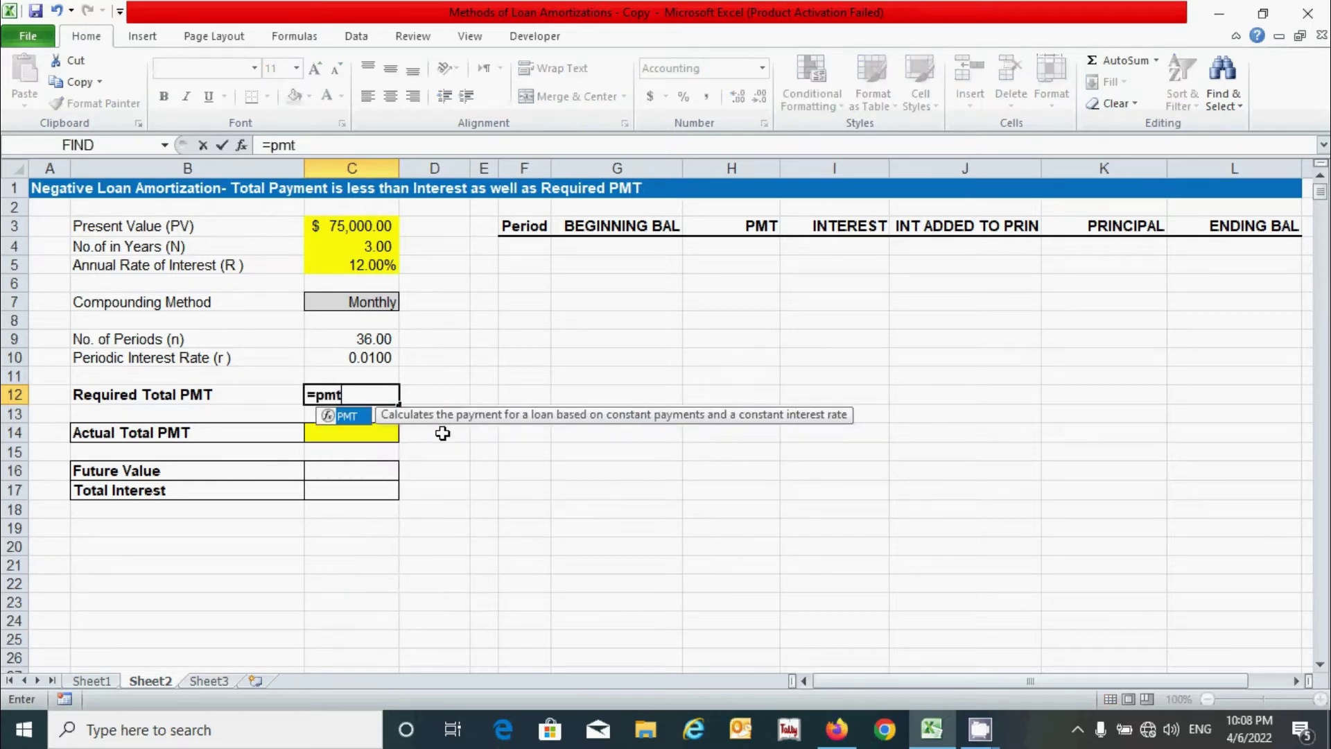
key(Tab)
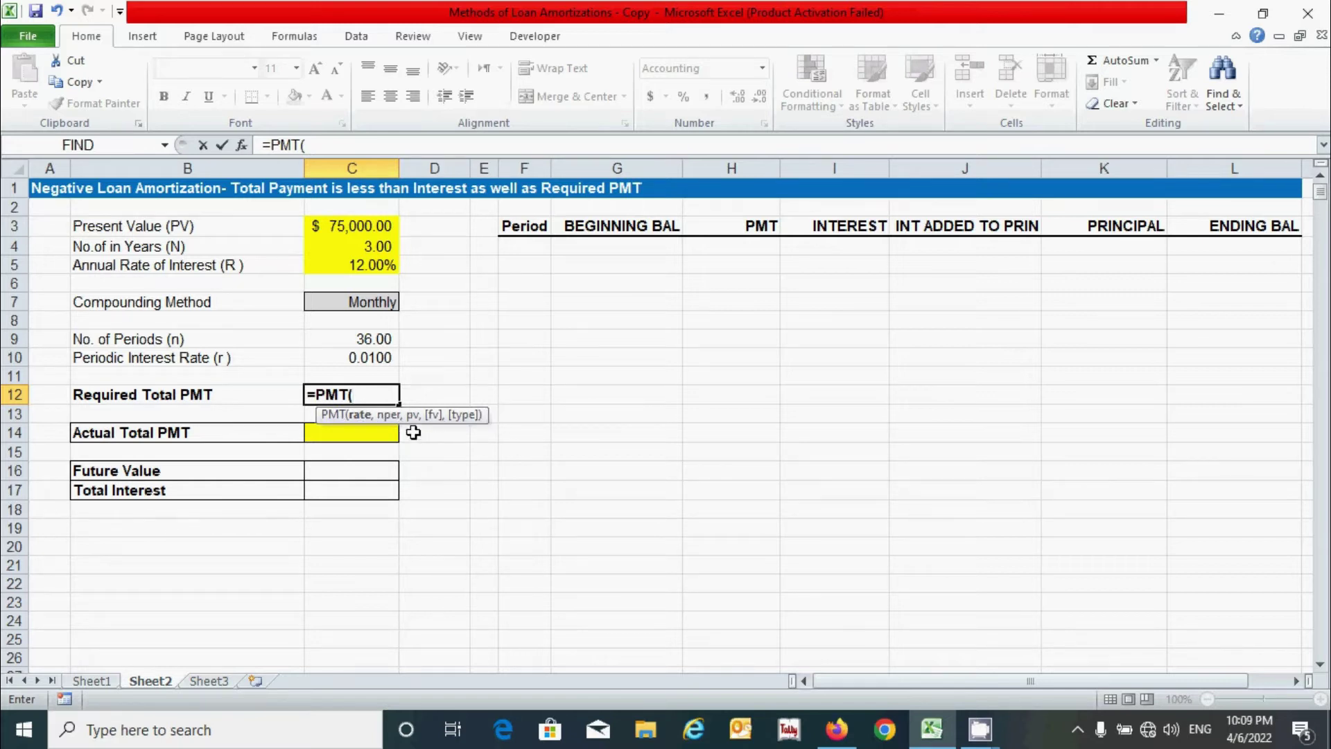
click(346, 358)
text(,)
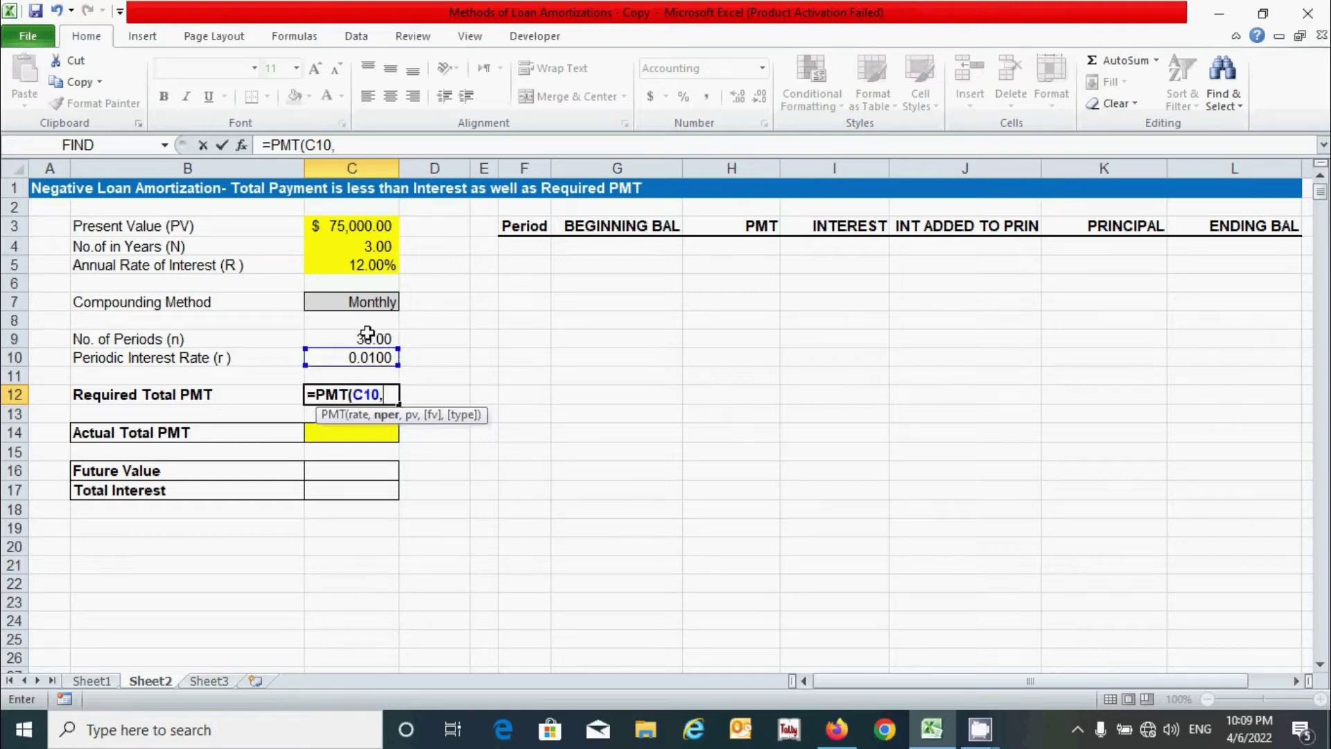
click(337, 335)
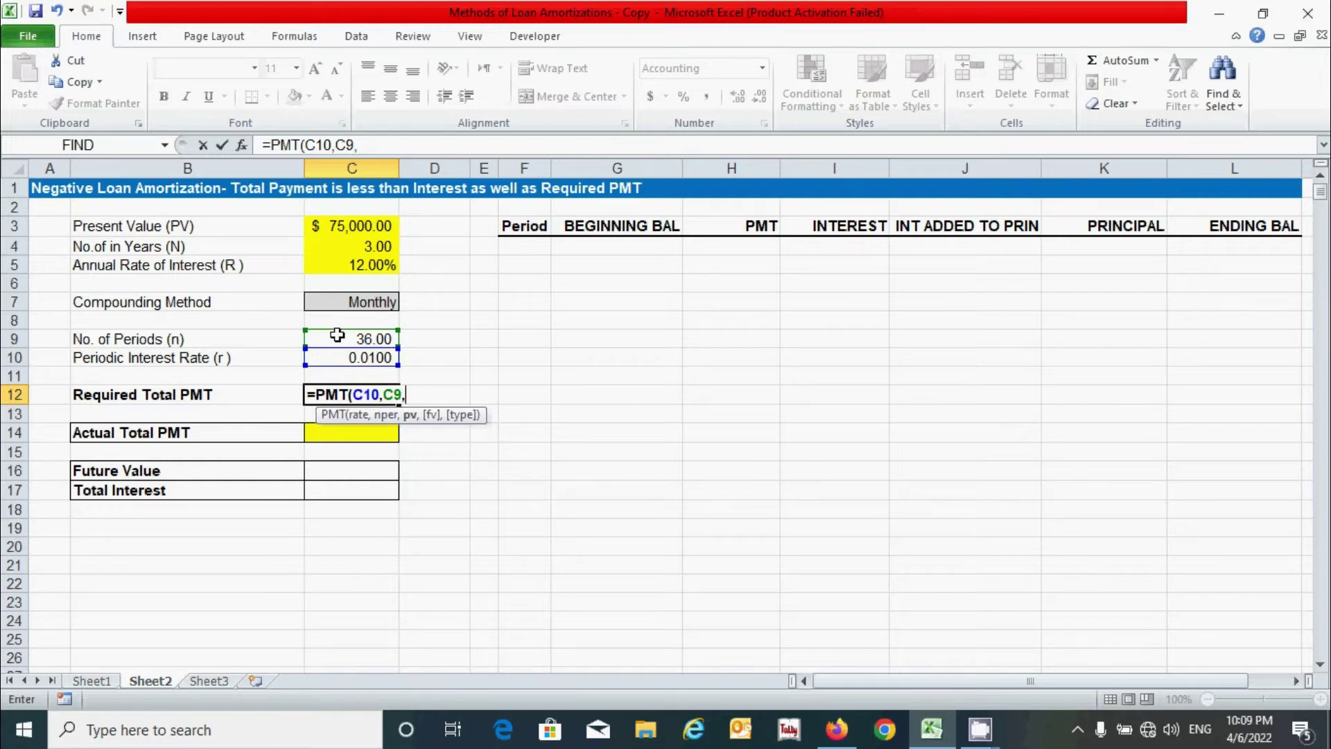
text(,)
text(-)
click(357, 224)
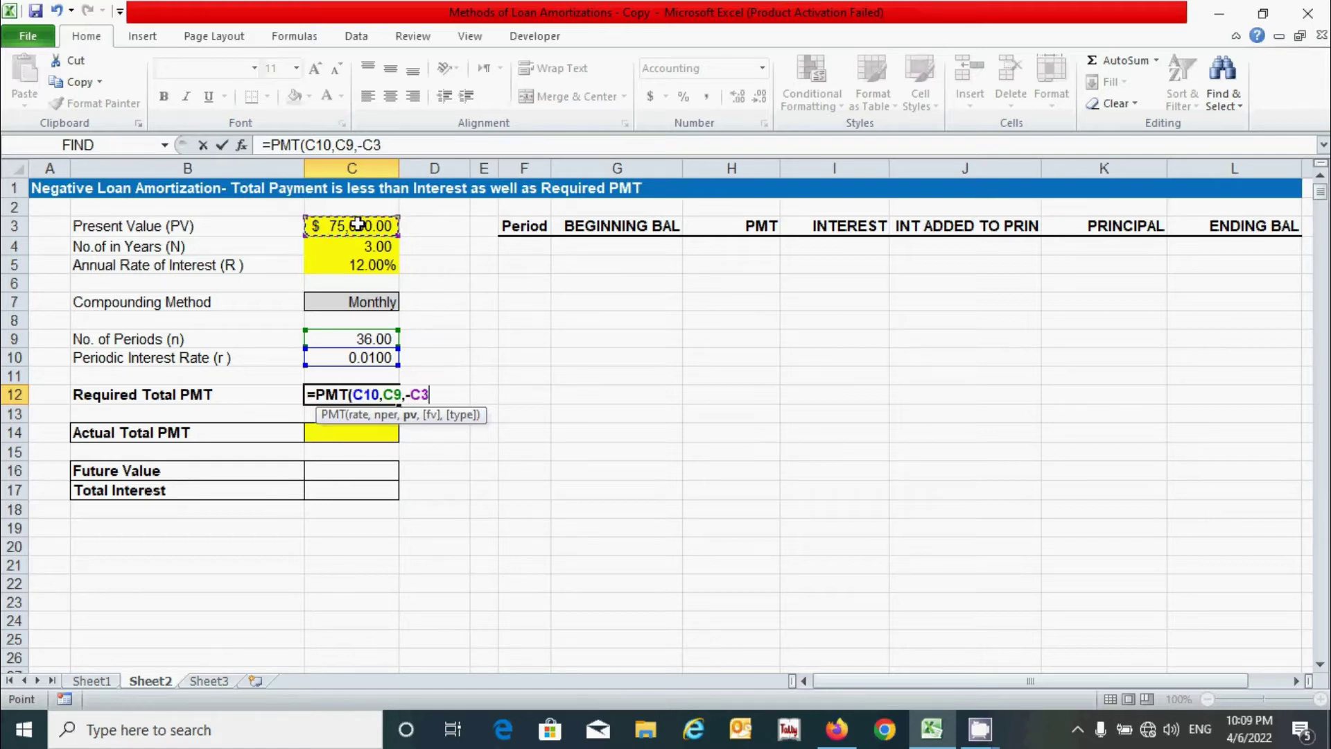
text(,)
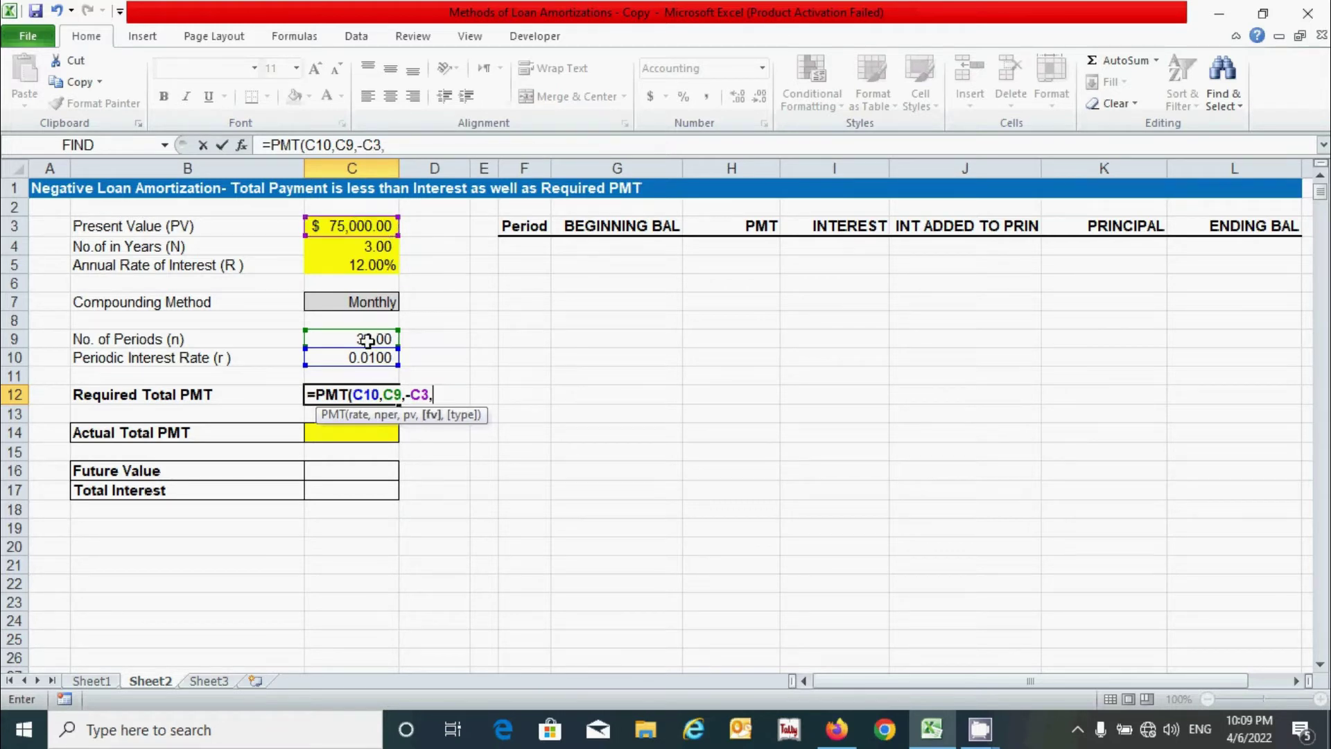
text(0,)
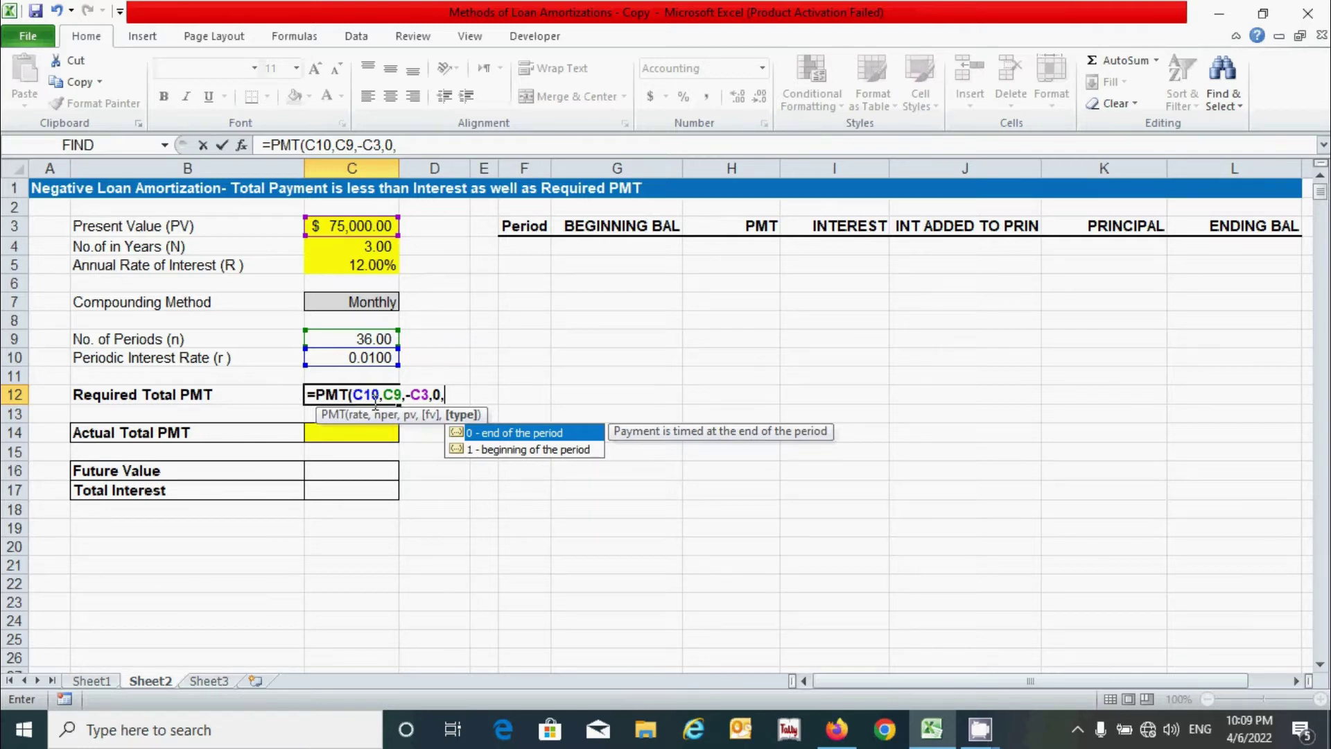
text(0)
key(Escape)
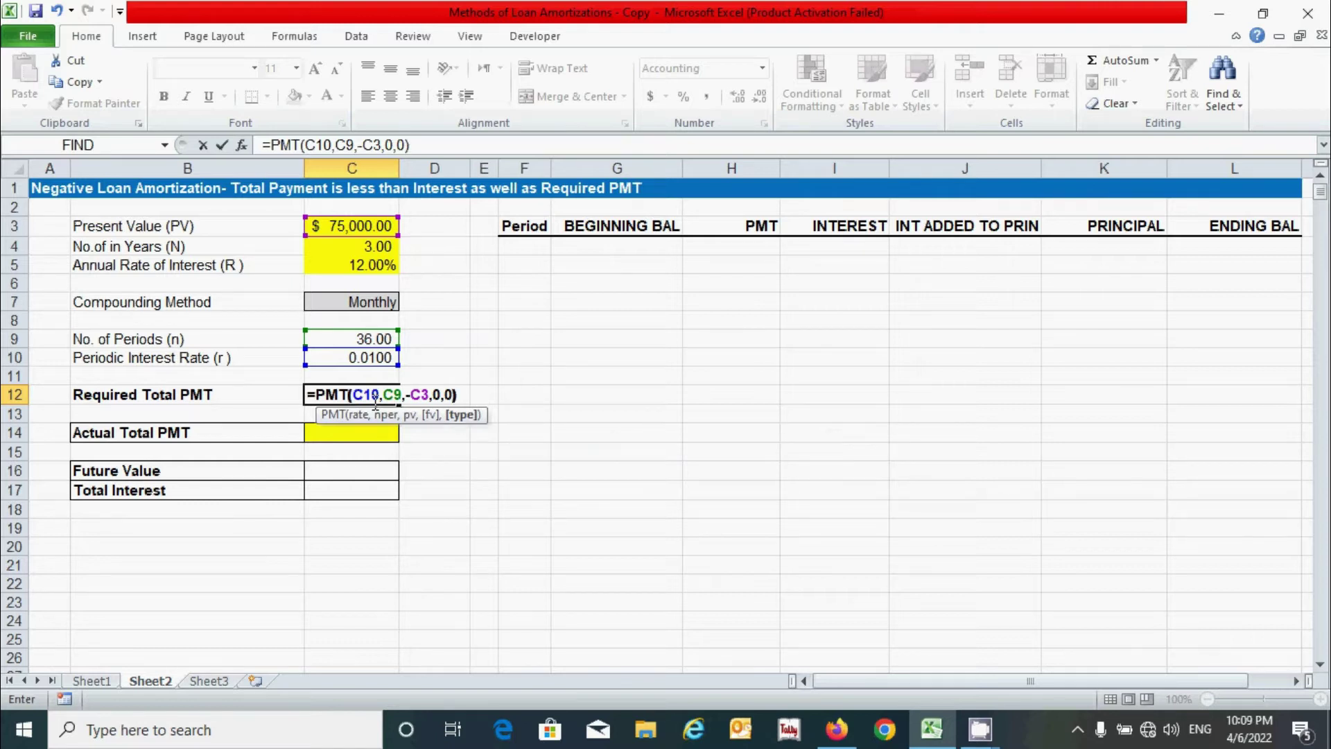
text())
key(Return)
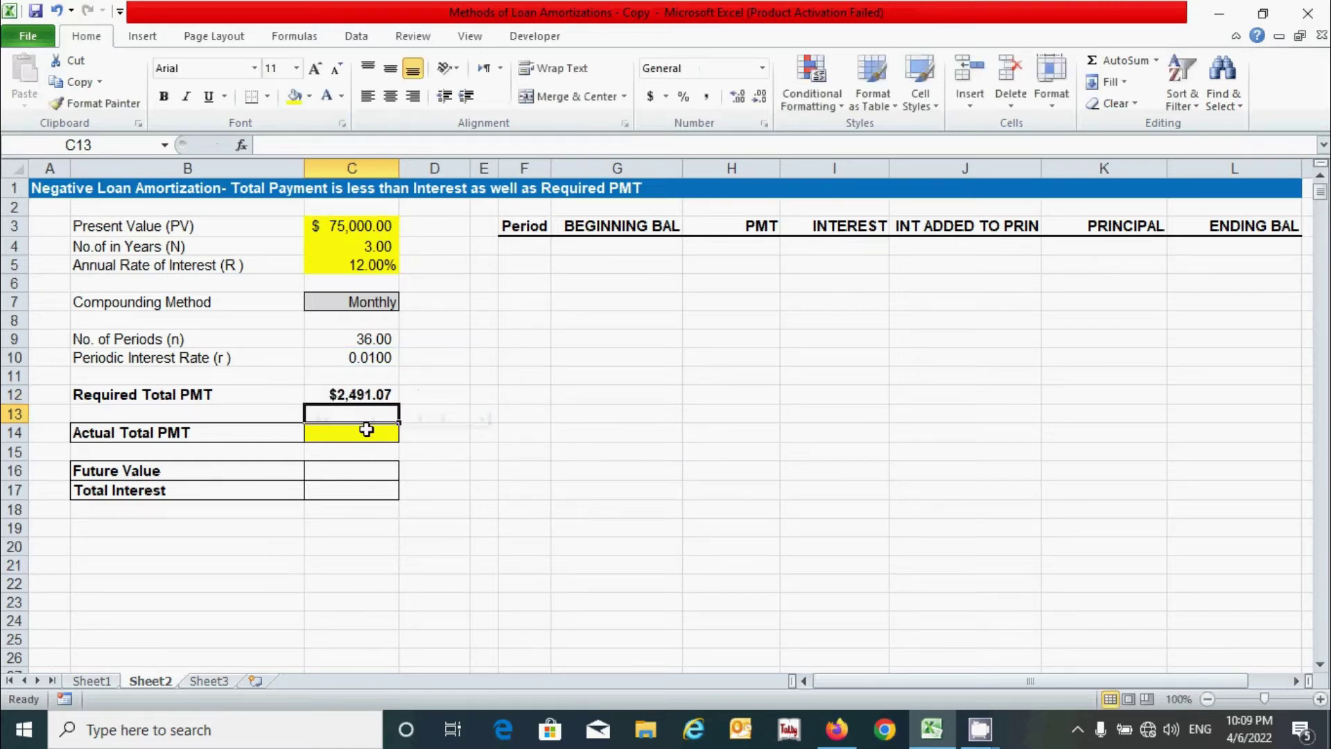
- Set up data validation on the Actual Total PMT cell C14 allowing only decimals less than =C12
click(365, 433)
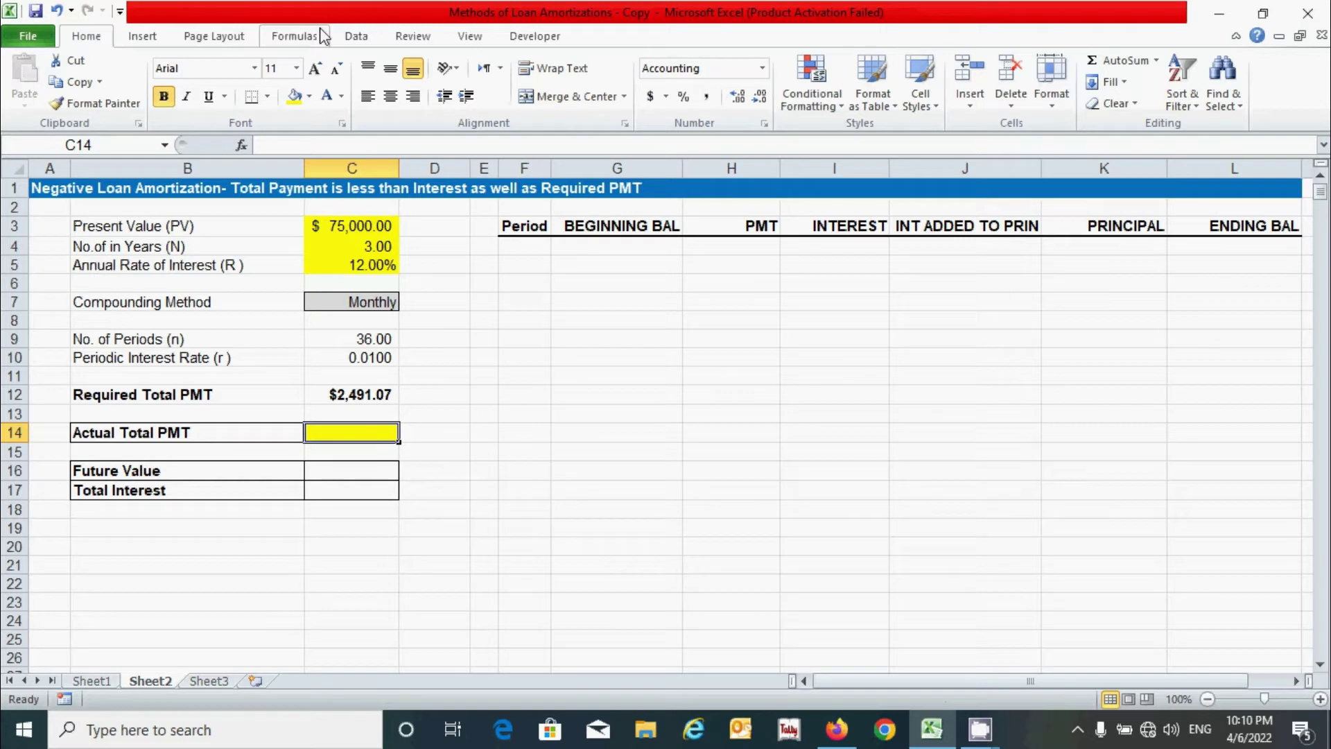
click(357, 38)
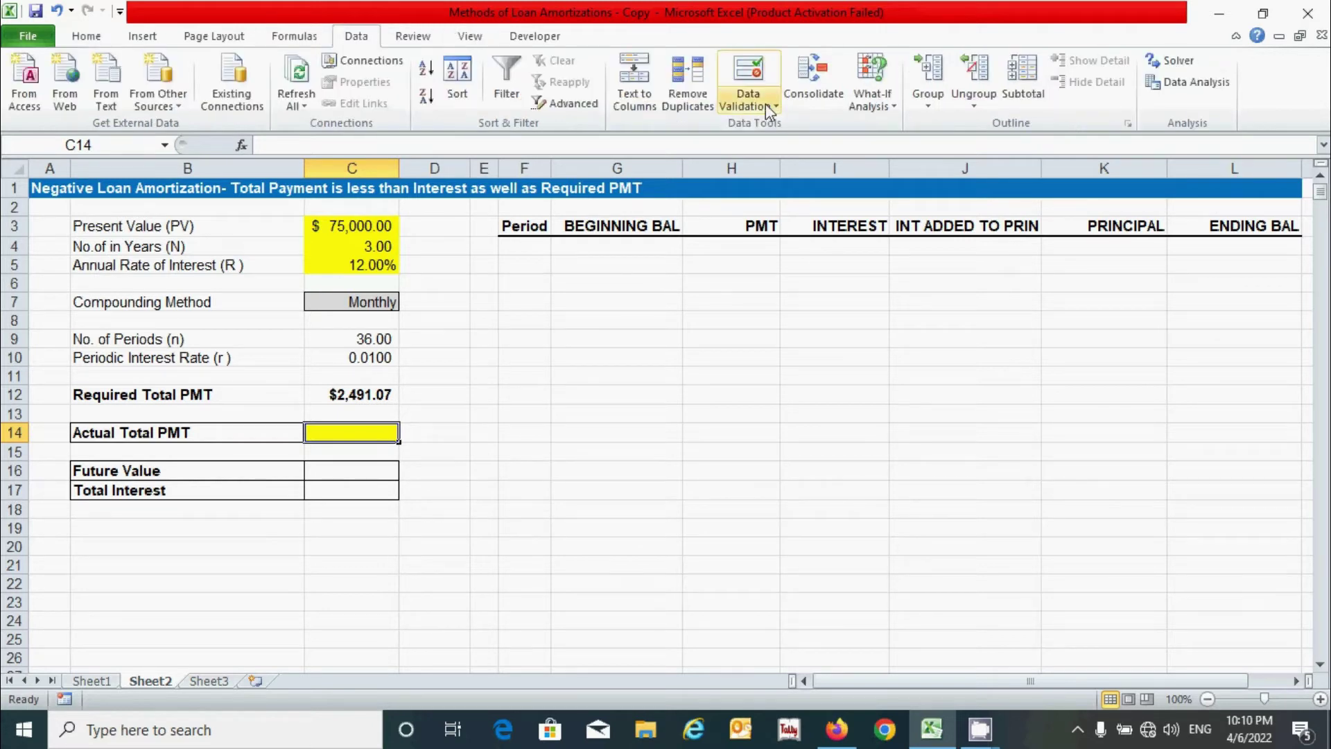
click(768, 107)
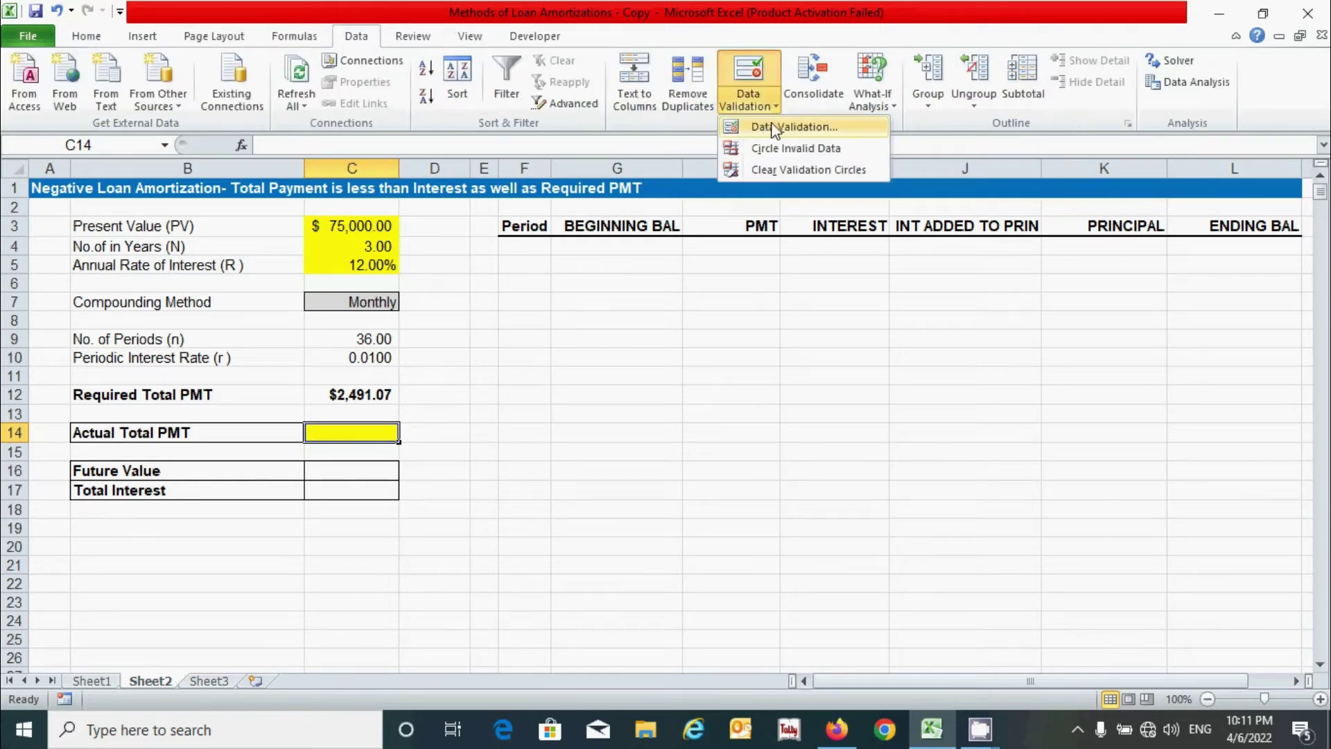
click(790, 127)
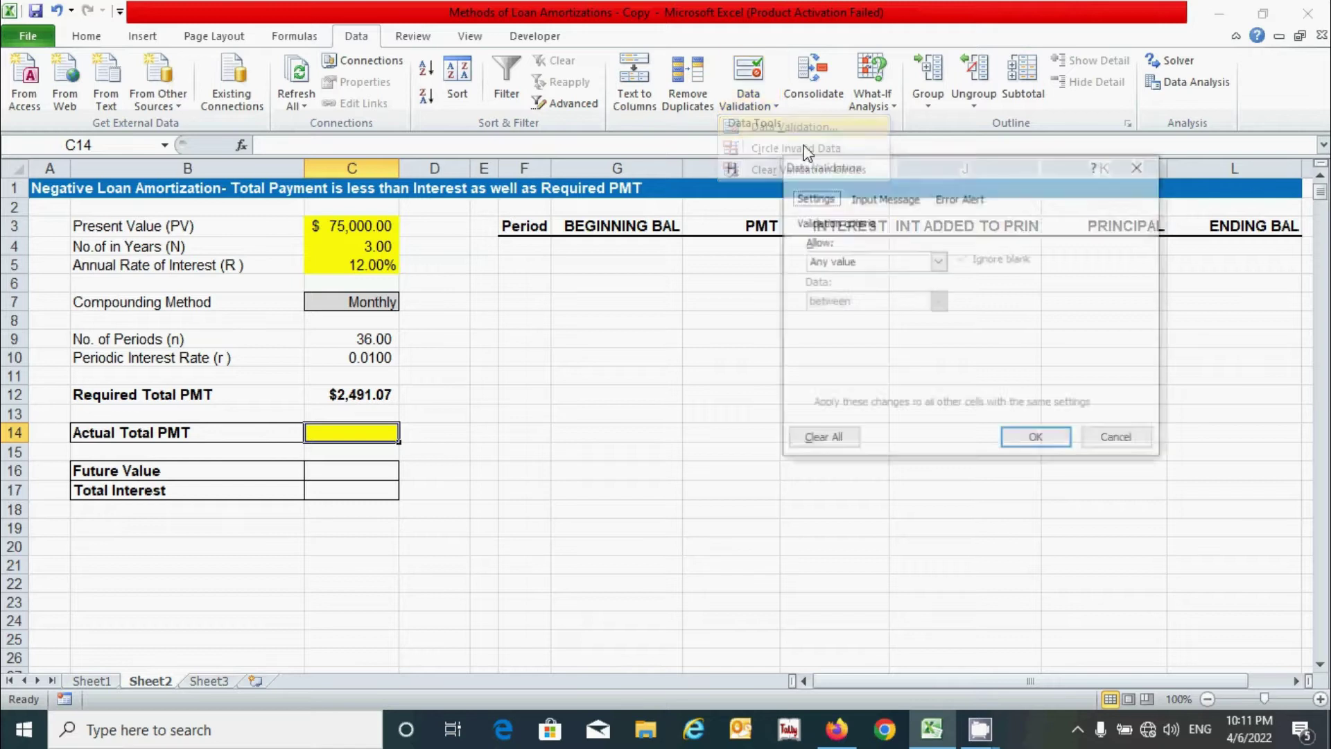
click(938, 262)
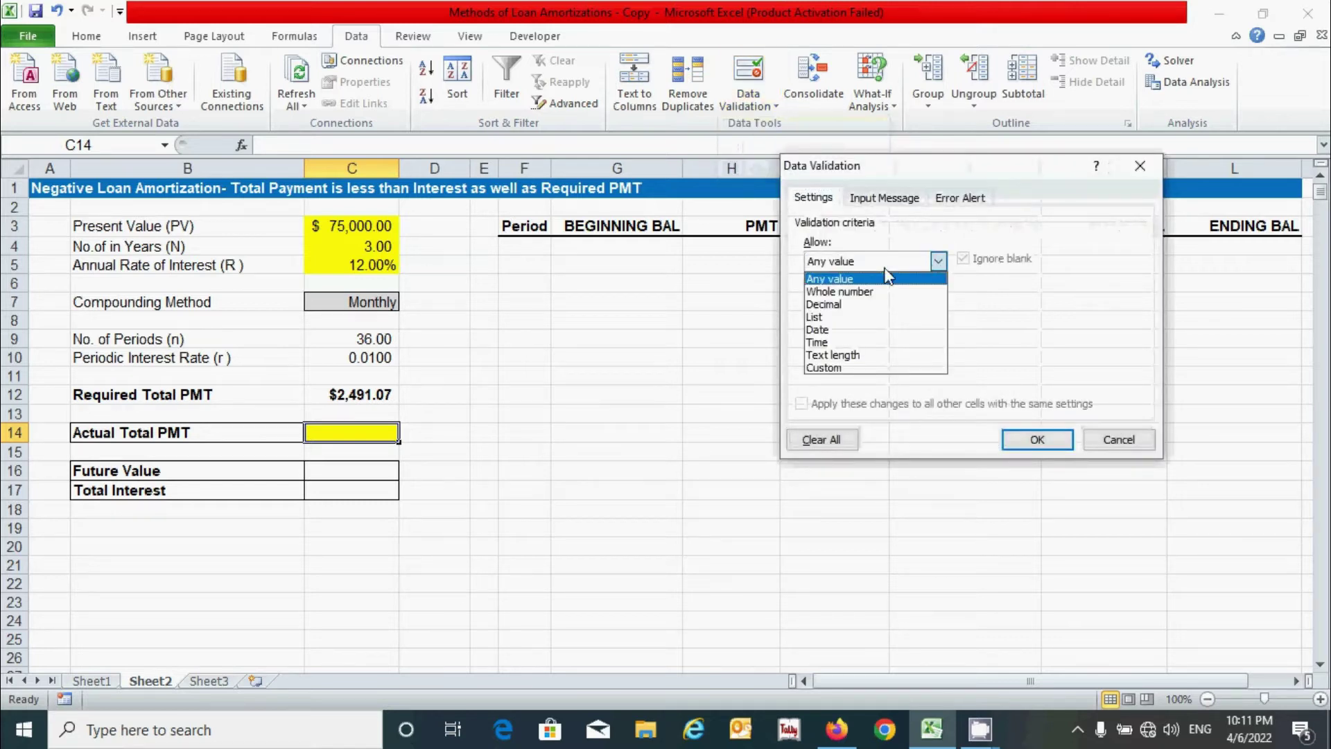
click(839, 305)
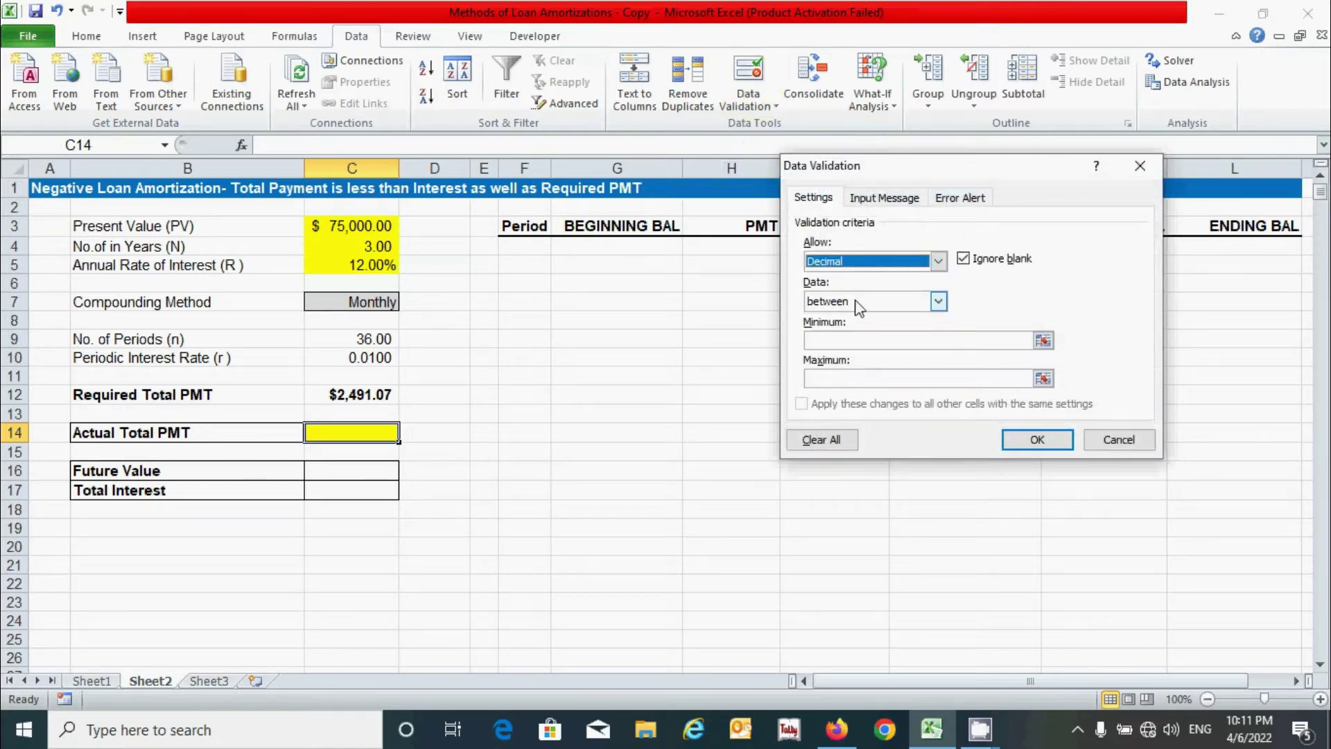
click(942, 301)
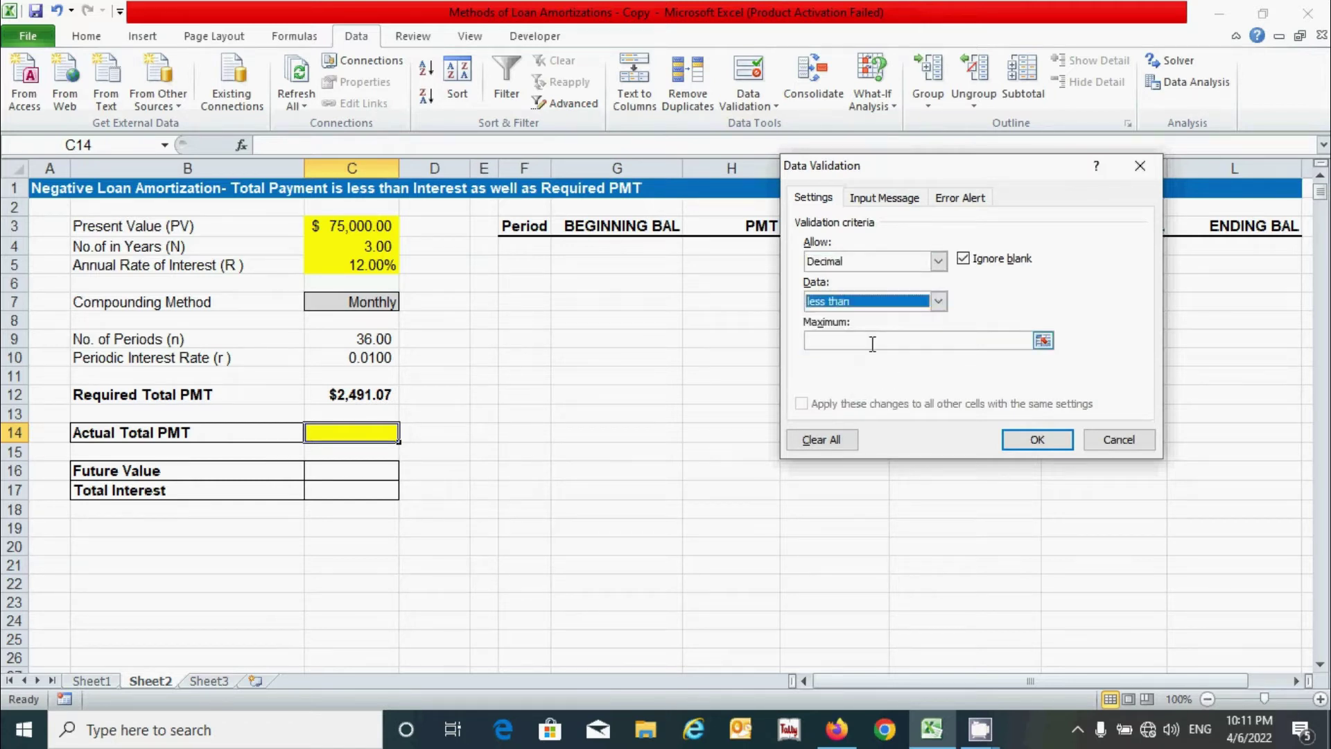
click(874, 339)
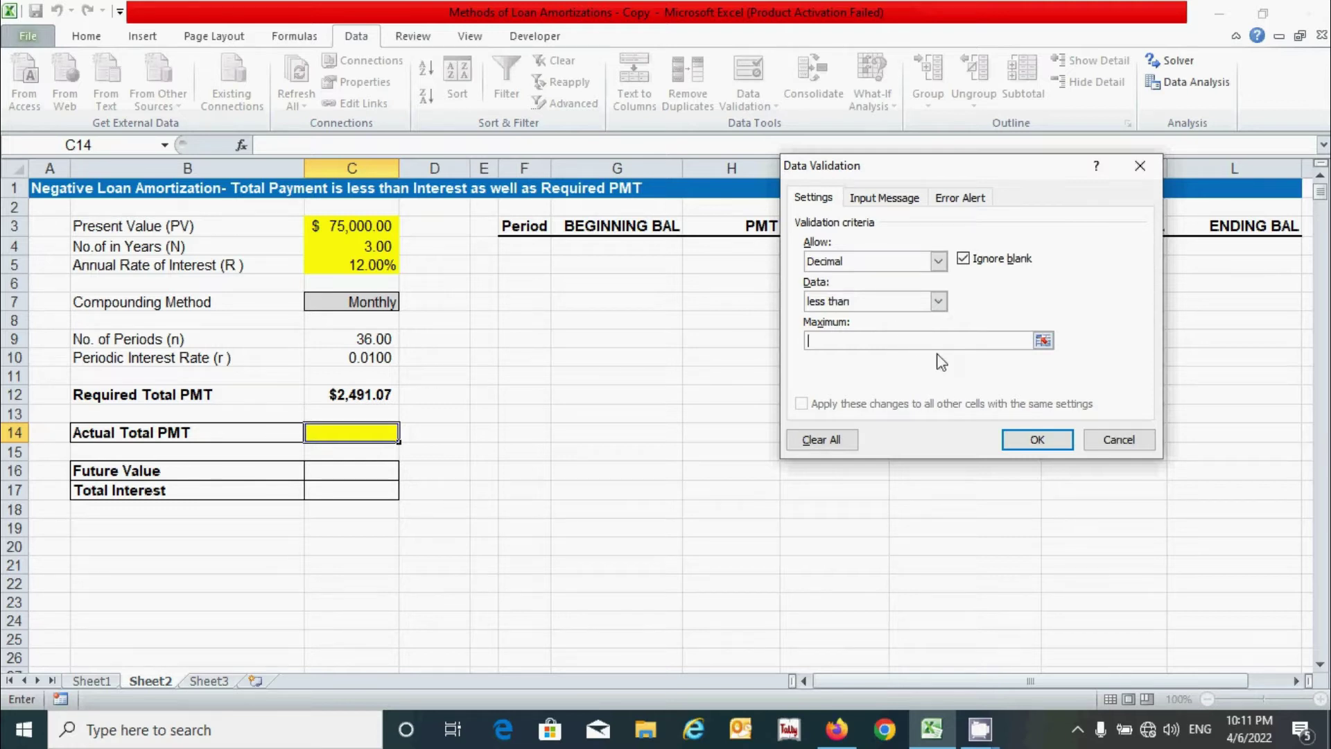
click(359, 396)
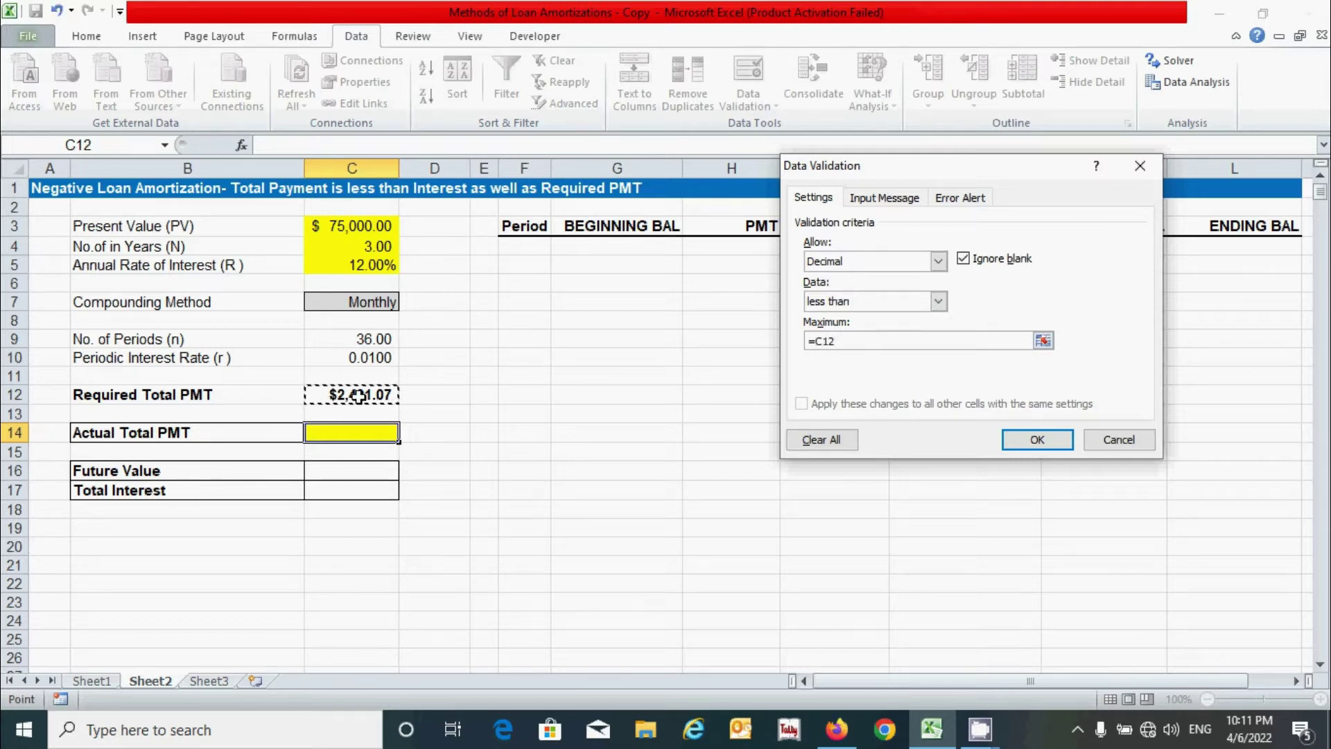
- Add a validation error alert titled "Warning!" with the message "The Actual total payment must be less than required total payment under this method."
click(972, 199)
click(996, 287)
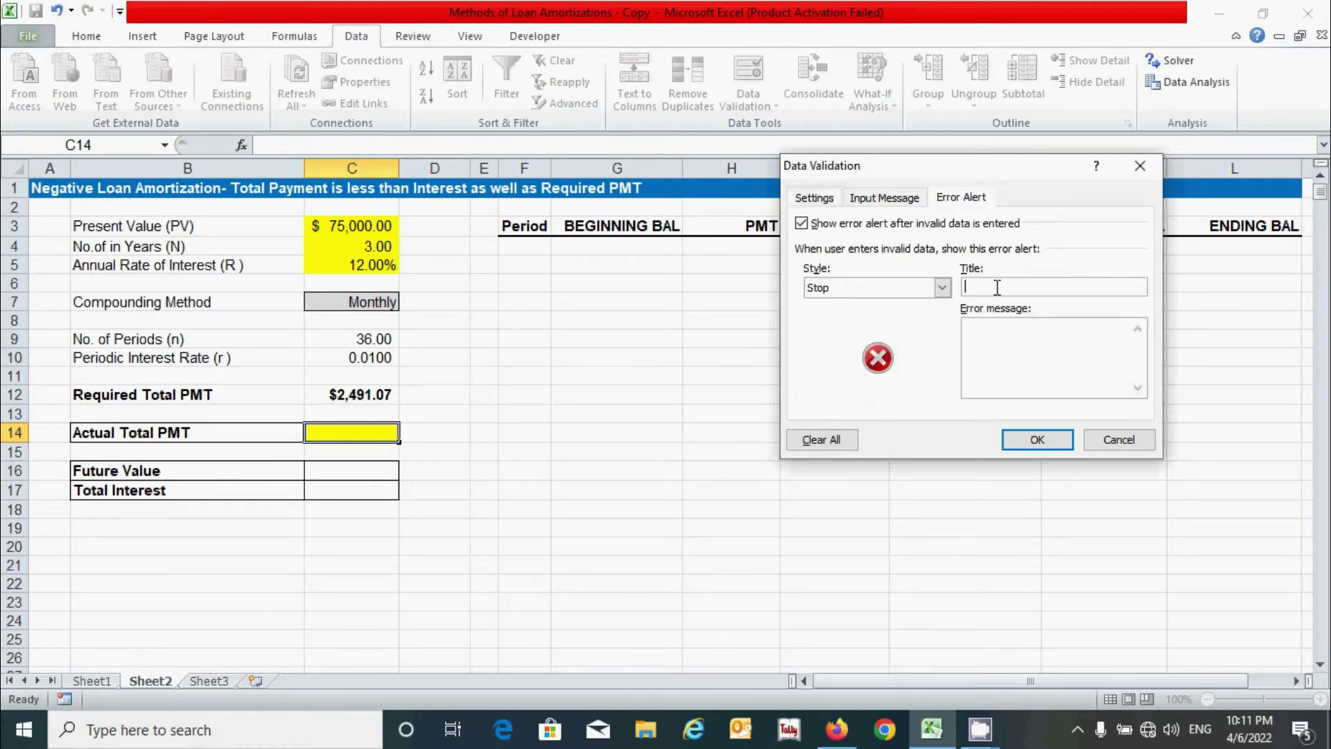
text(Warning)
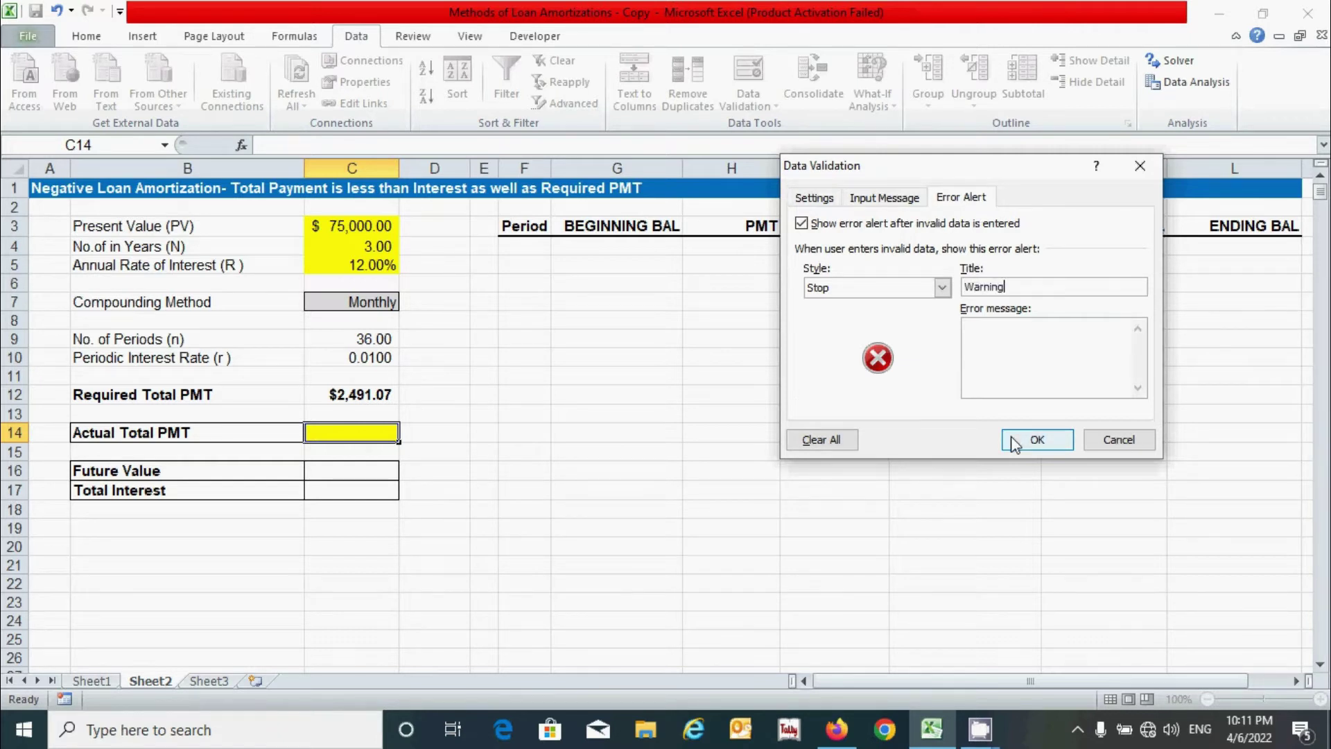
text(!)
click(1010, 339)
text(The Actual)
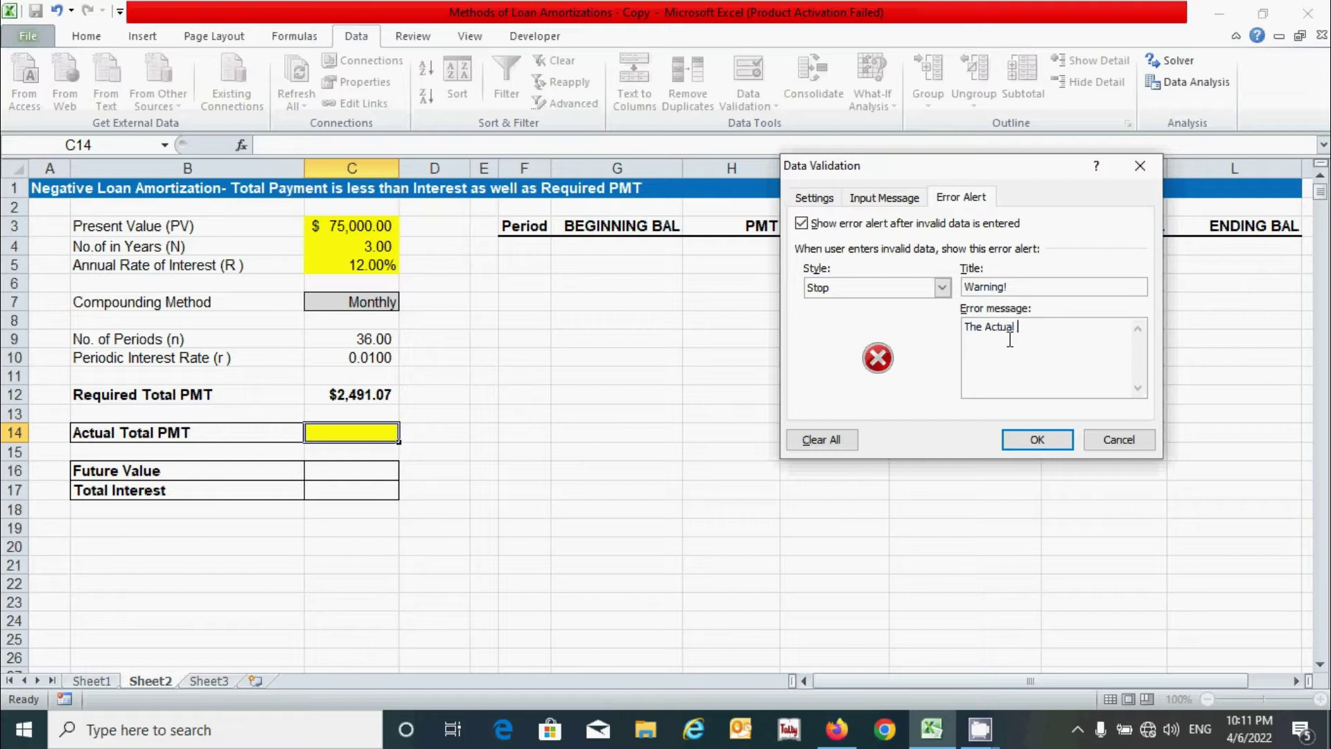
text( total payment must be less than required to)
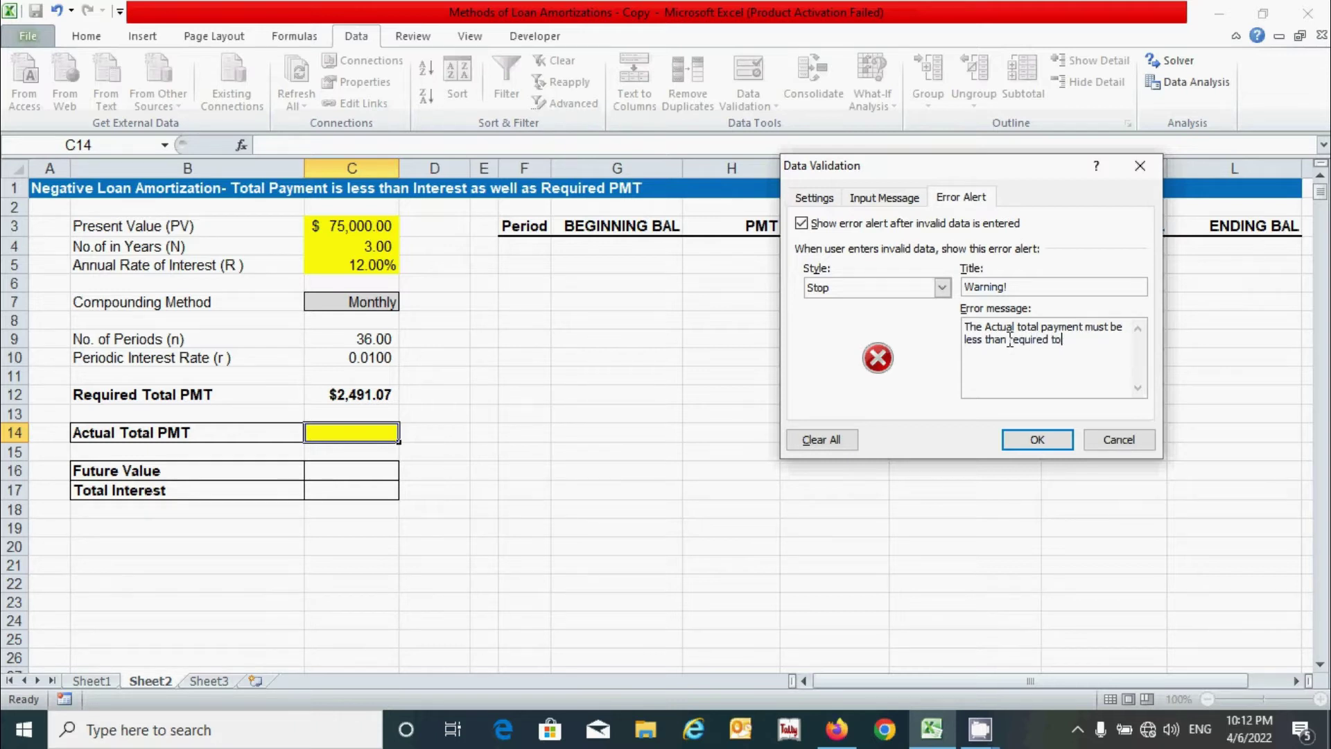
text(tal paymen)
text(t under this method.)
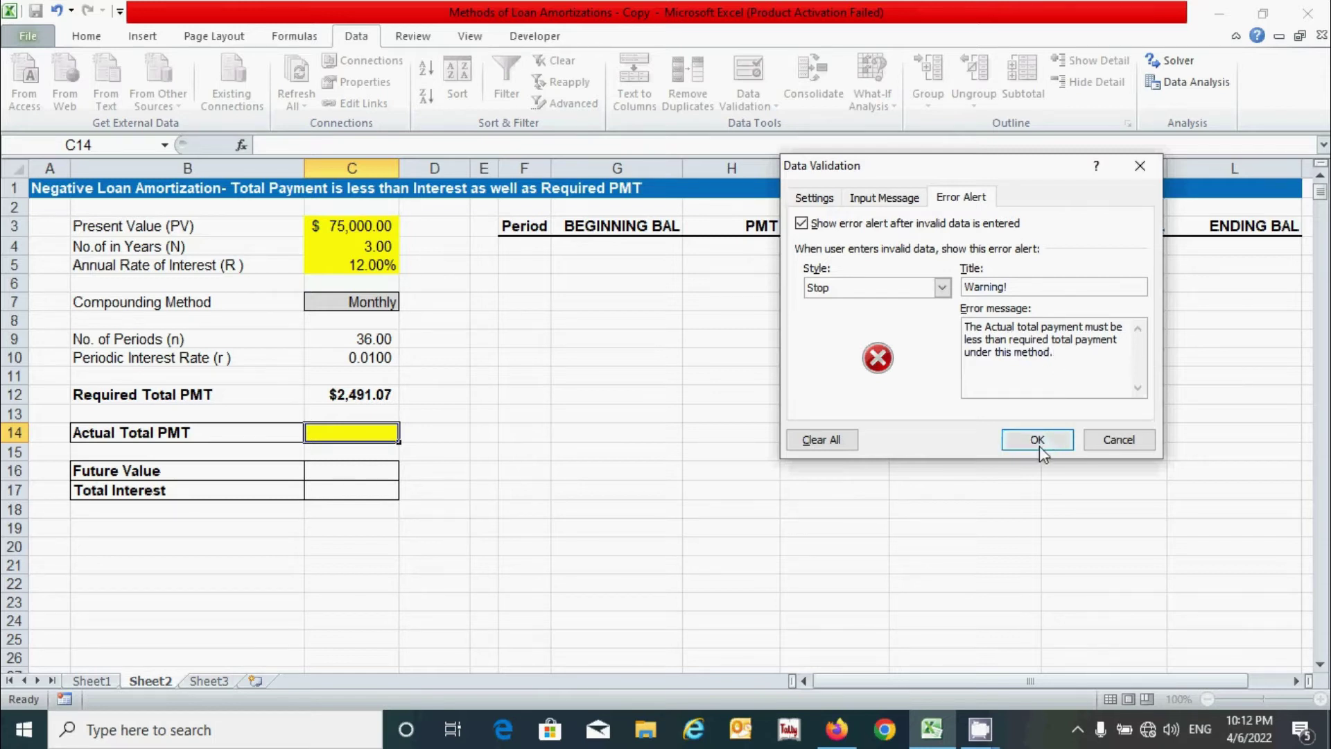
click(1038, 441)
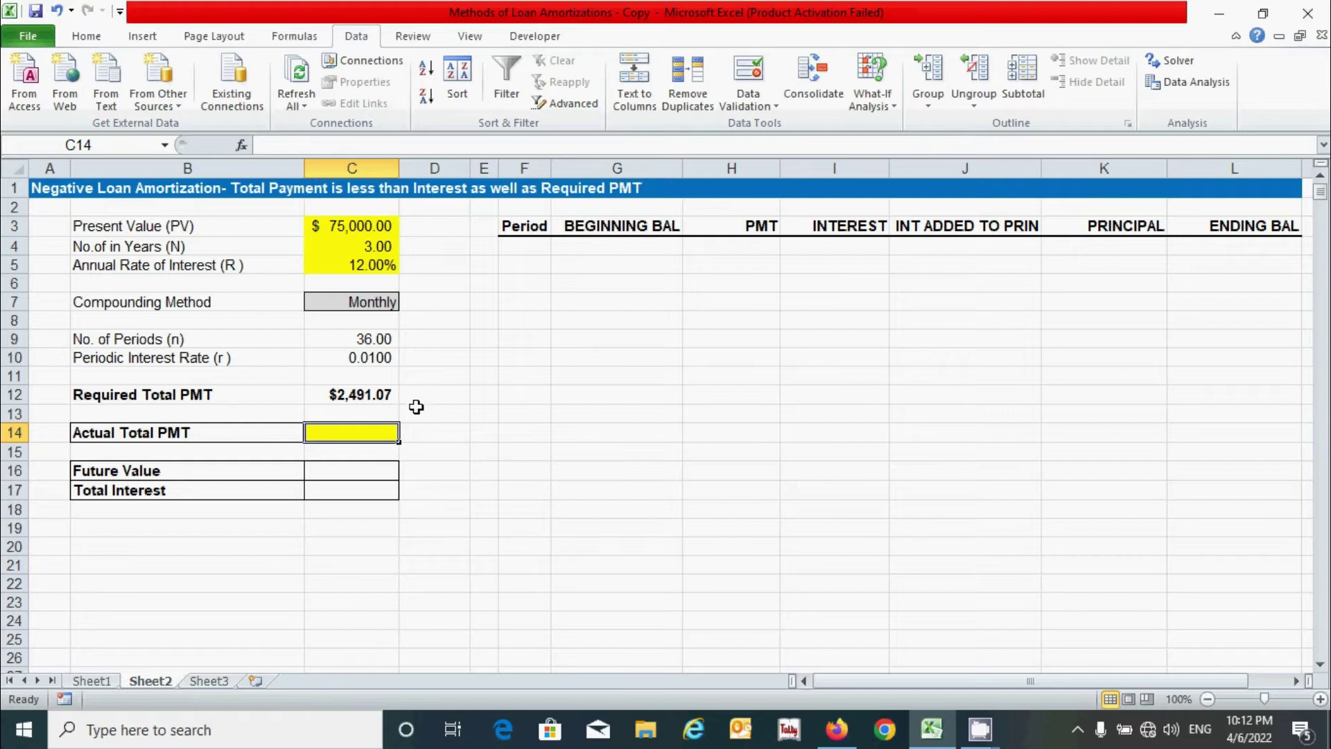
- Test the validation by trying to enter 3000 as the Actual Total PMT in C14, and cancel the entry
text(3000)
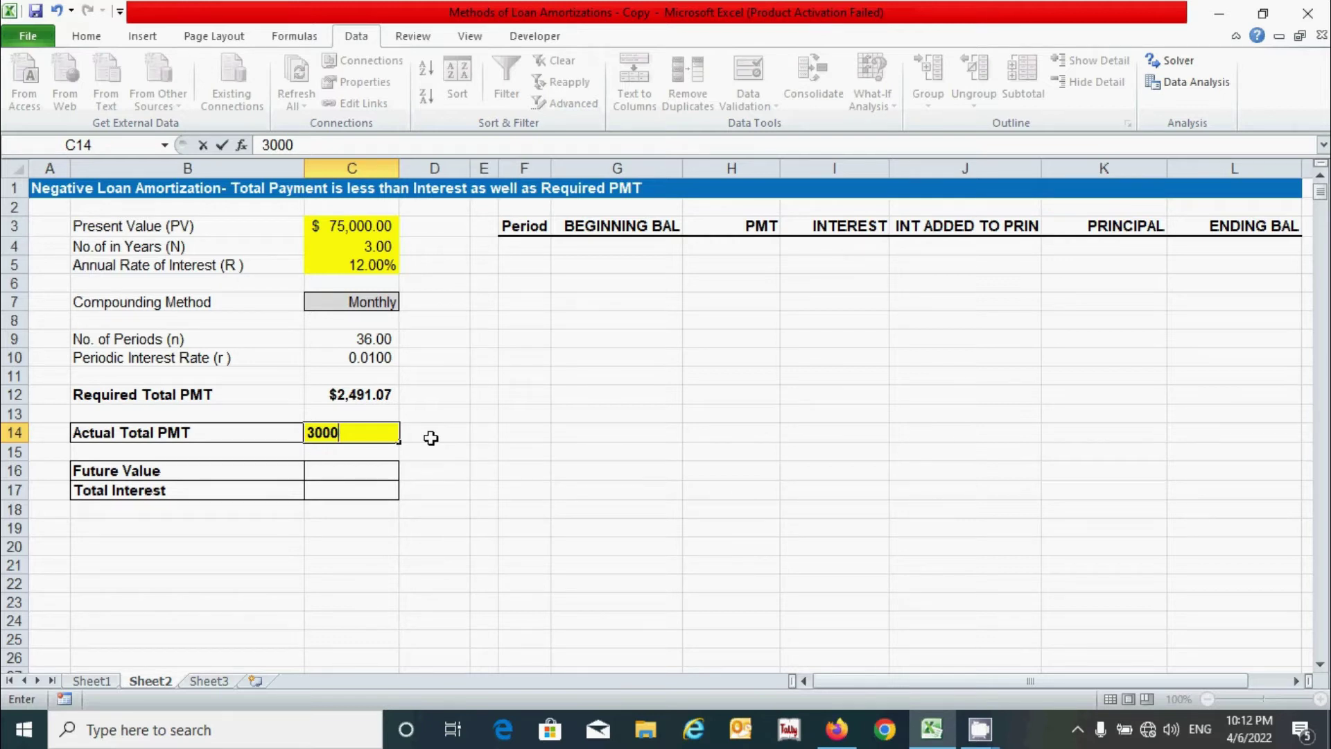
key(Return)
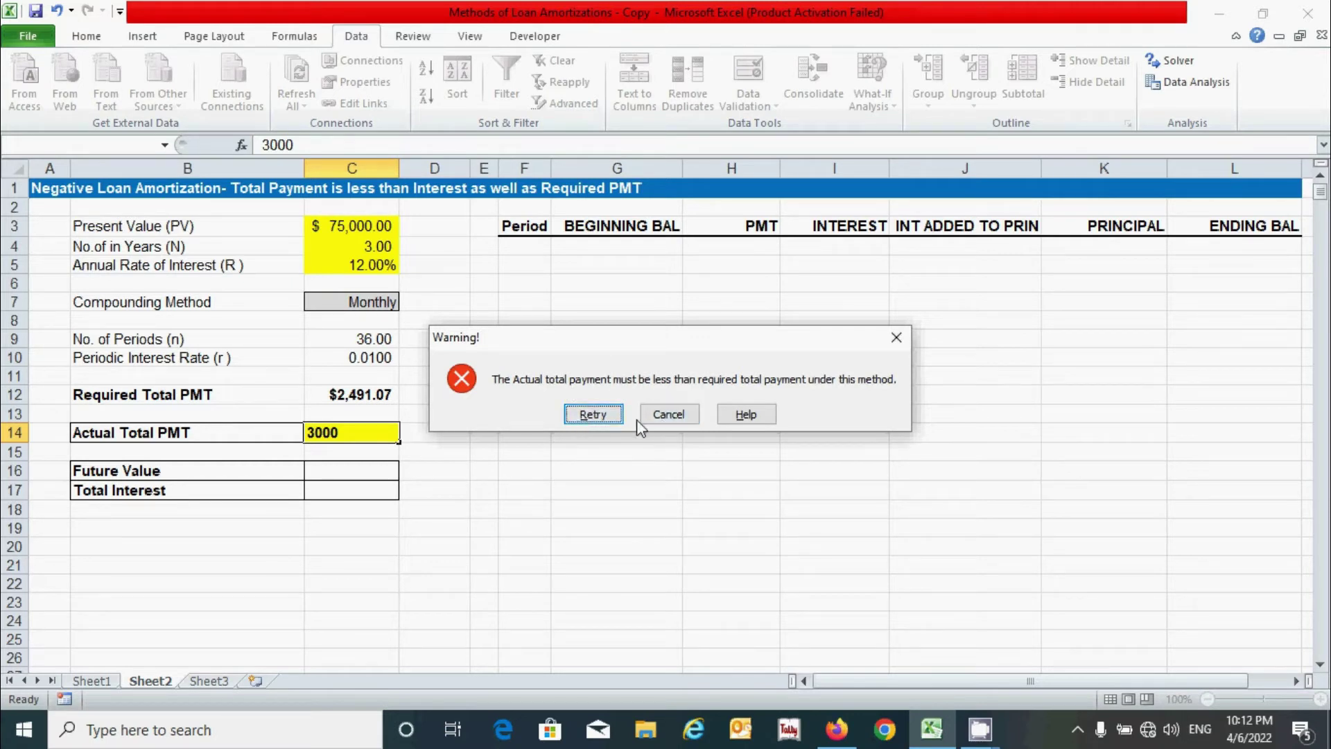
click(671, 415)
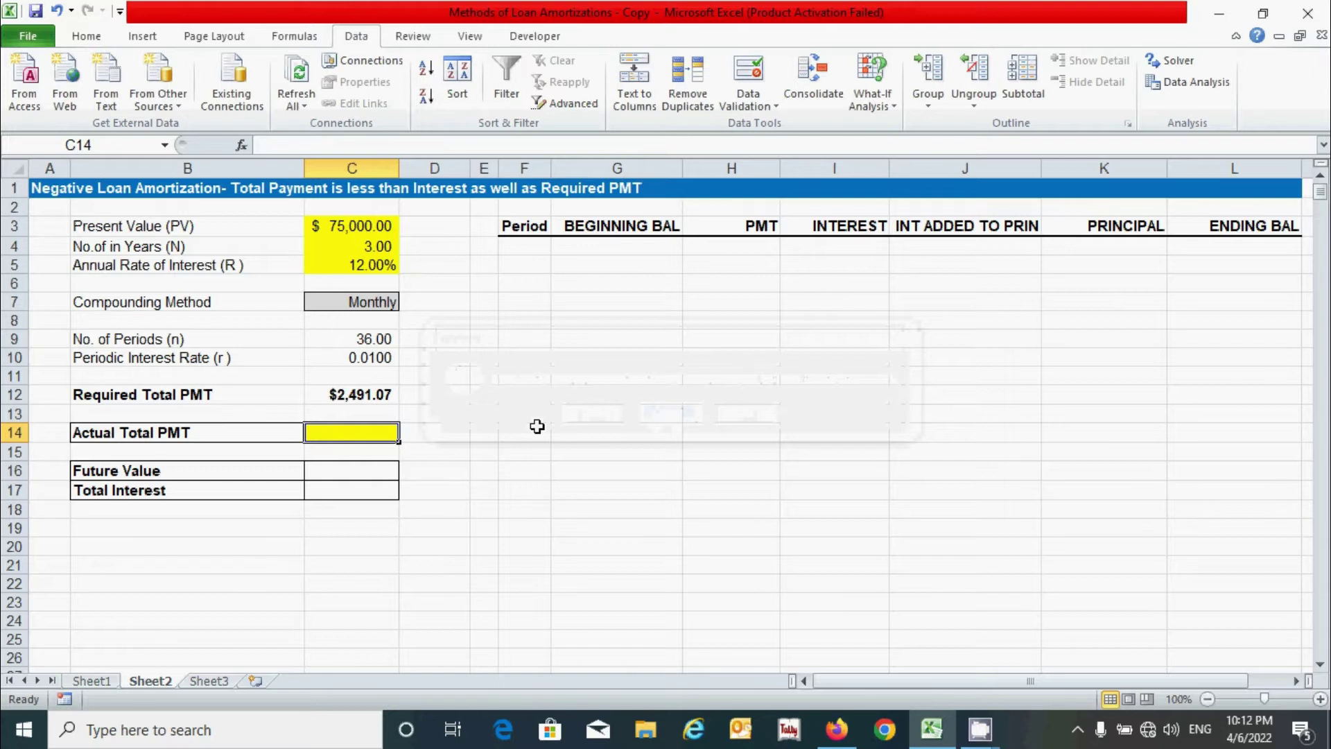
- Set the Actual Total PMT in C14 to 500 and calculate the Future Value in C16 with =C3+C17
text(500)
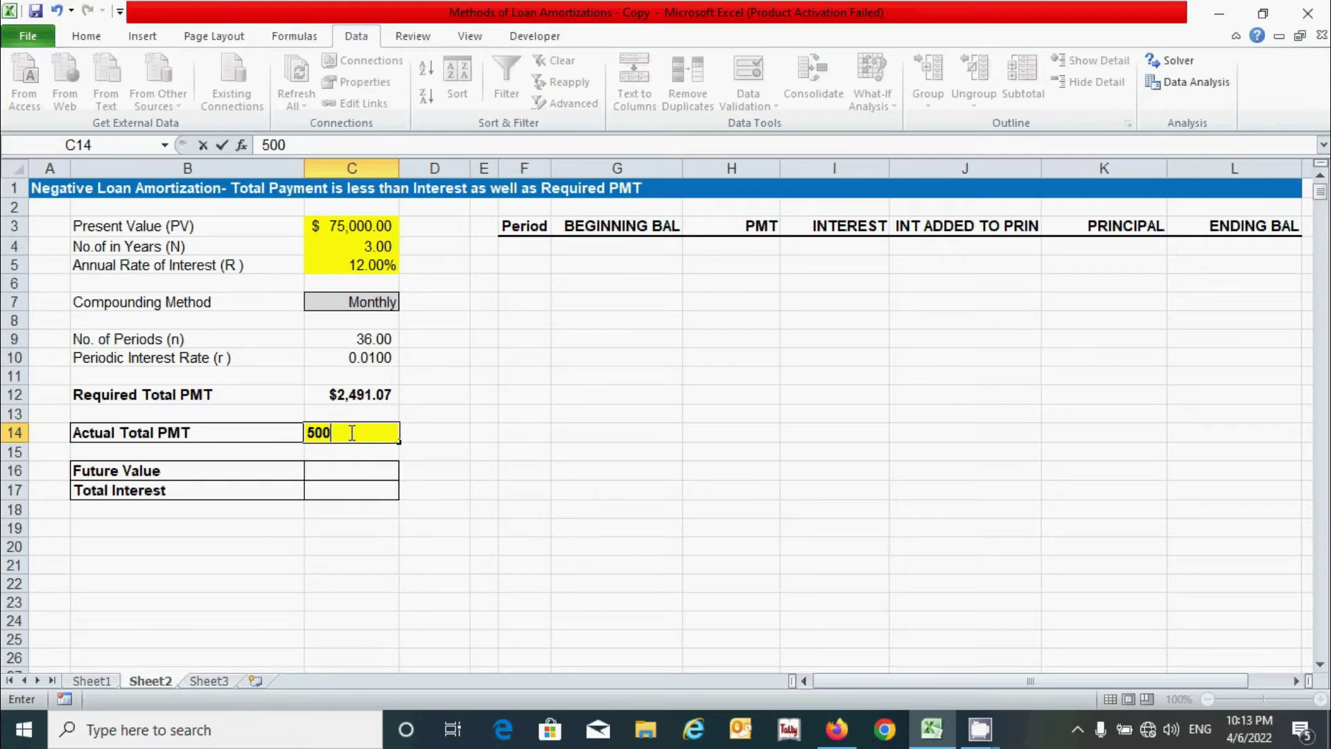
key(Return)
click(354, 476)
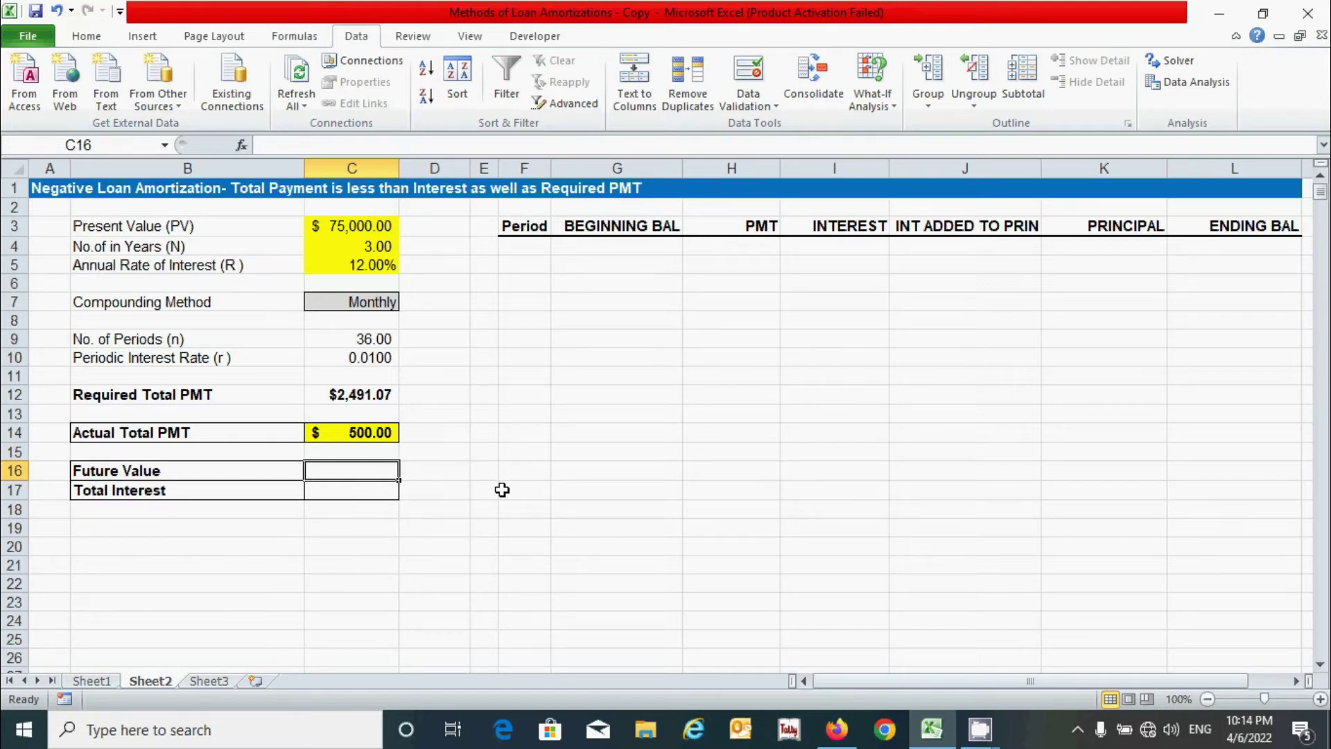
text(=)
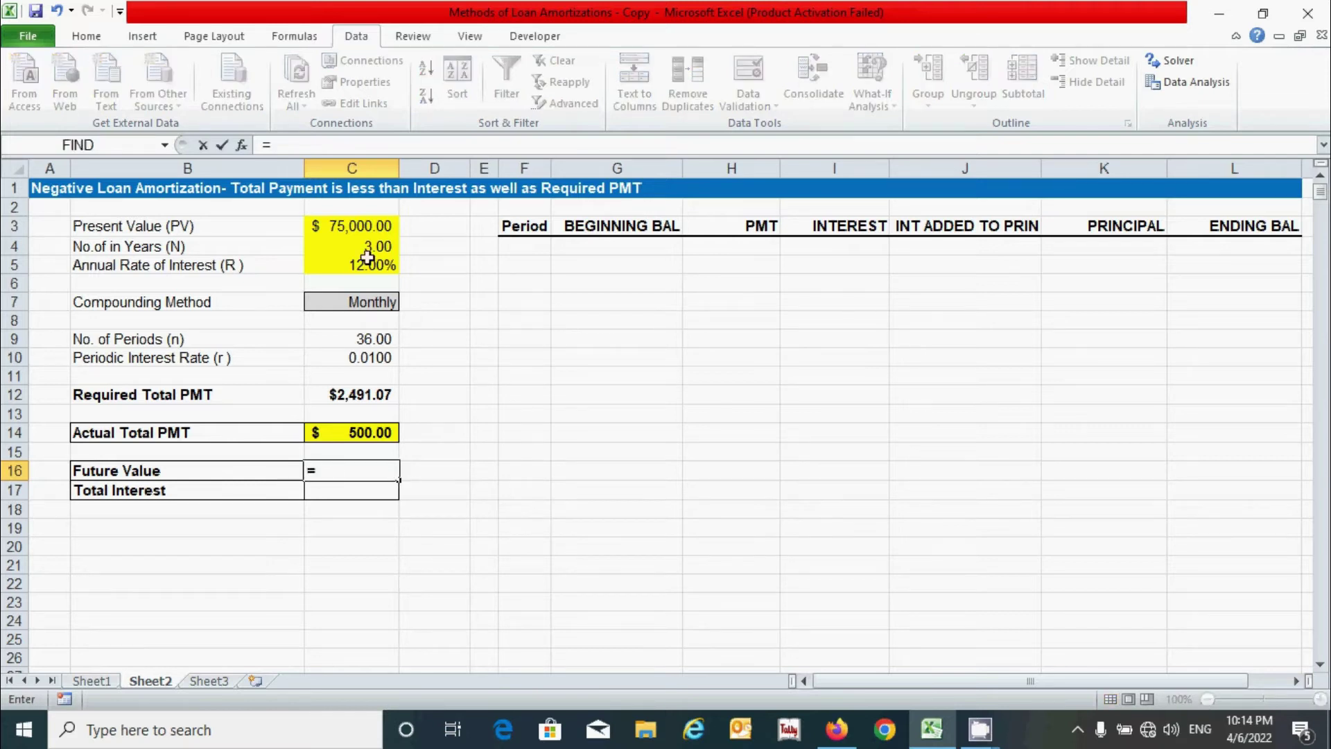
click(350, 226)
text(+)
click(363, 490)
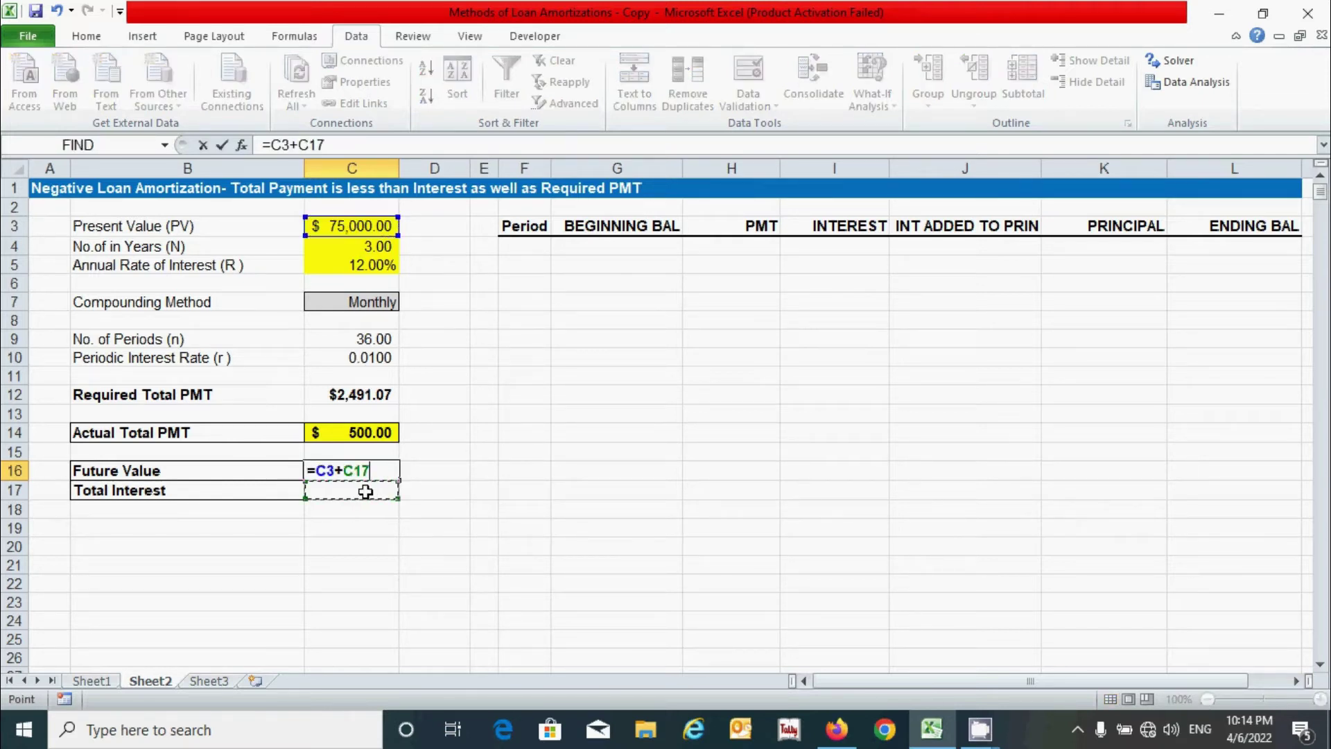
key(Return)
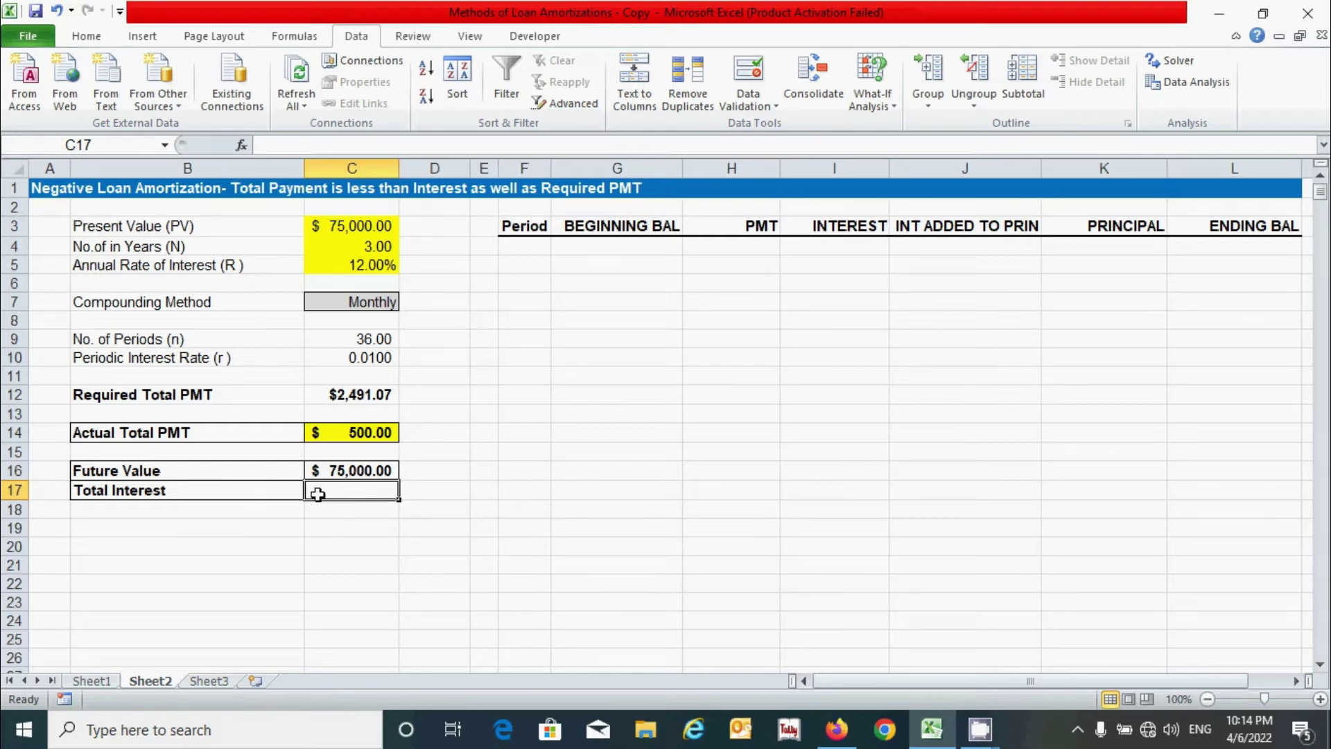
drag(831, 247, 828, 533)
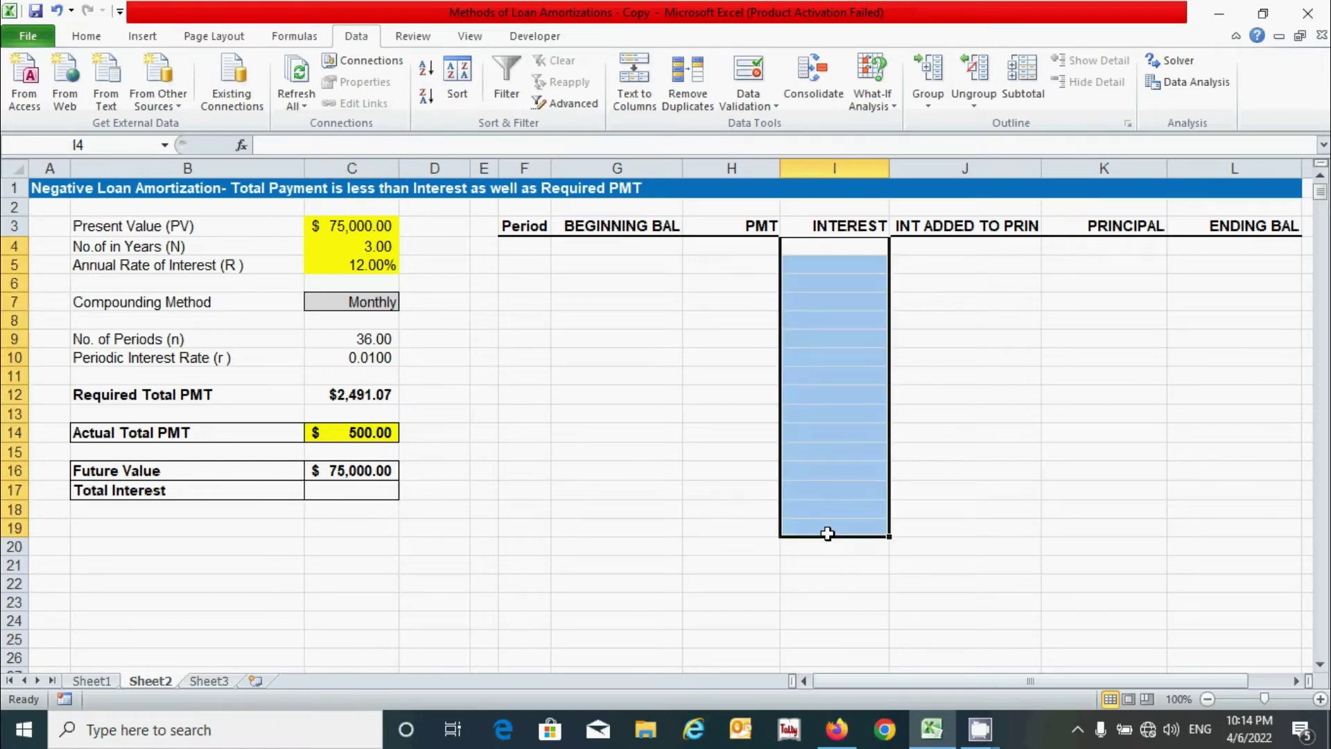
click(832, 429)
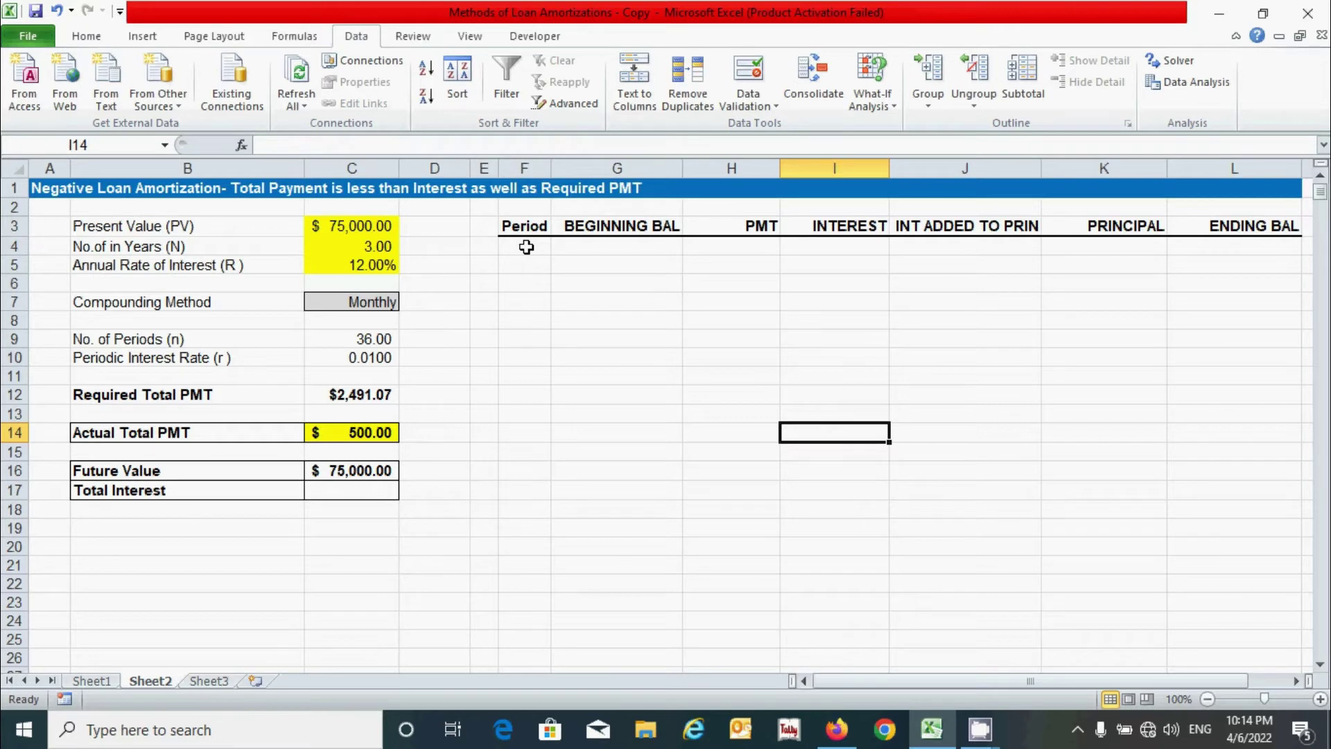
- Start the schedule with period 0 in F4 and its ending balance in L4 as =$C$3
click(526, 246)
text(0)
key(Tab)
click(1226, 251)
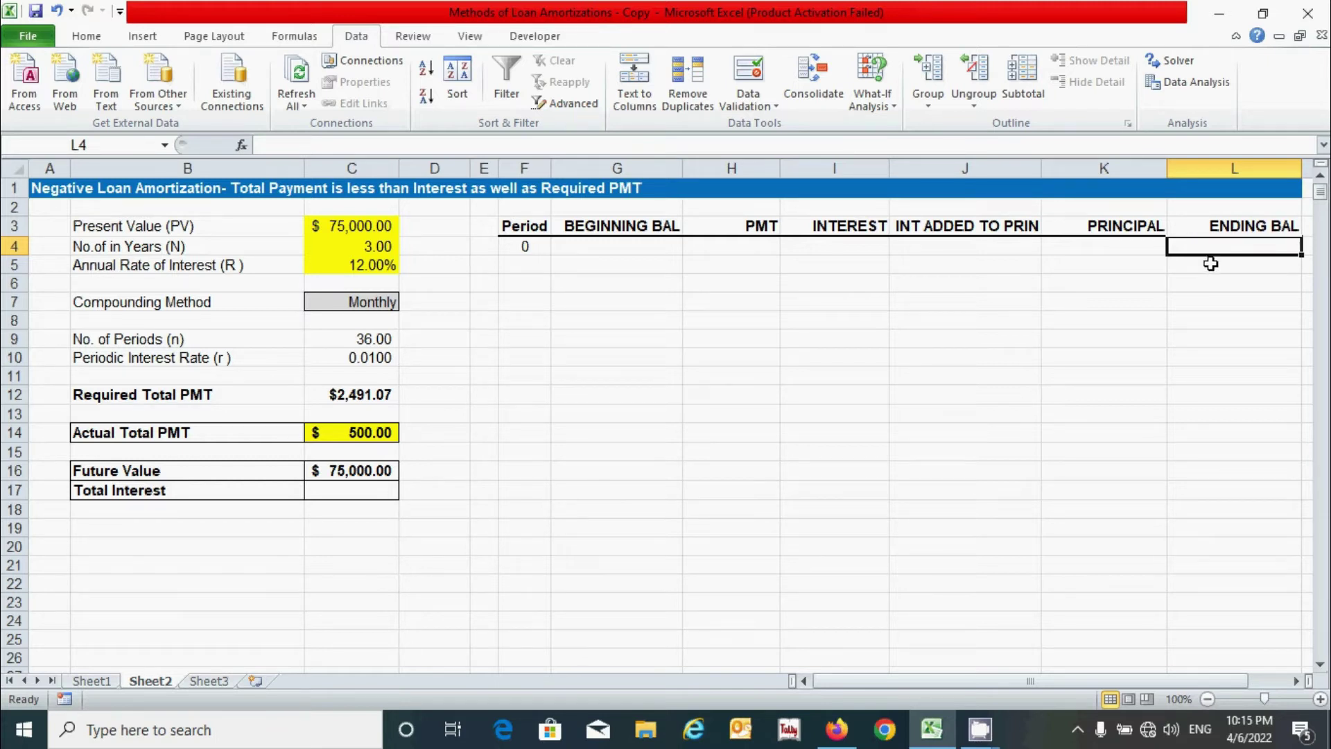
text(=)
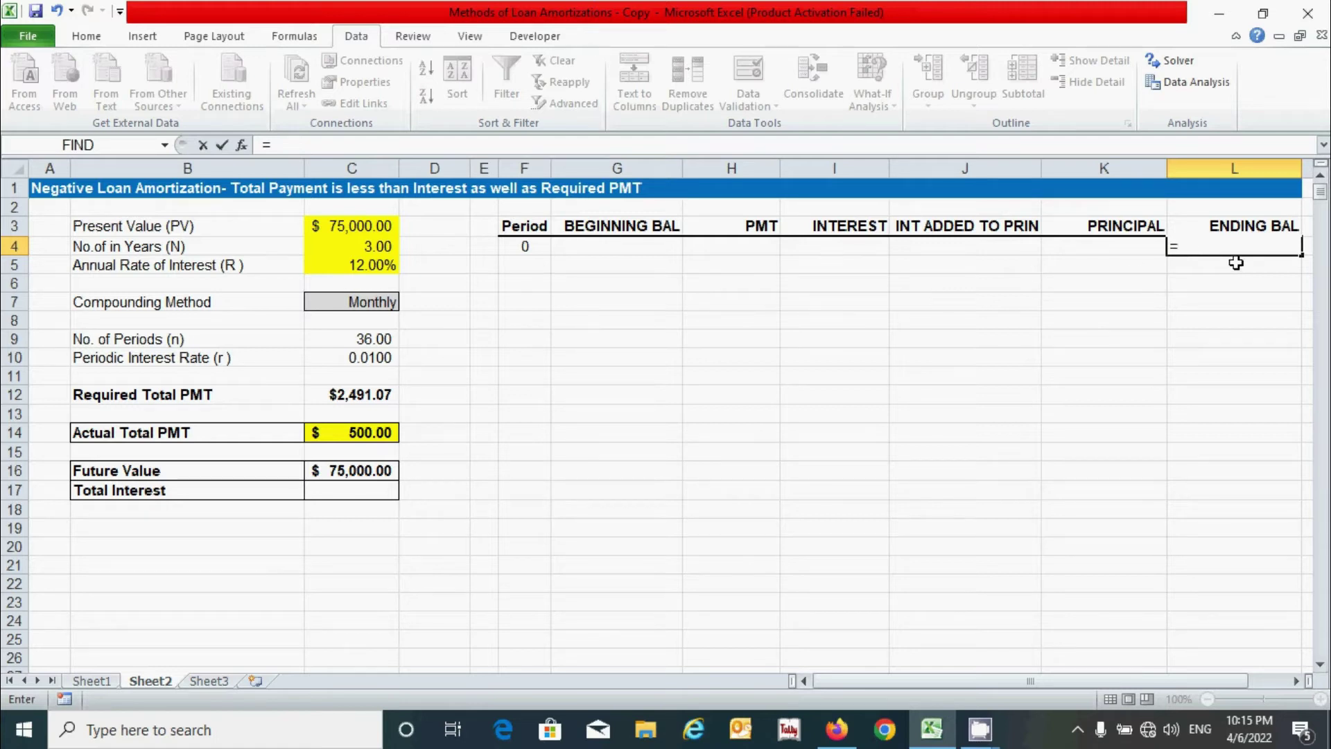
click(349, 224)
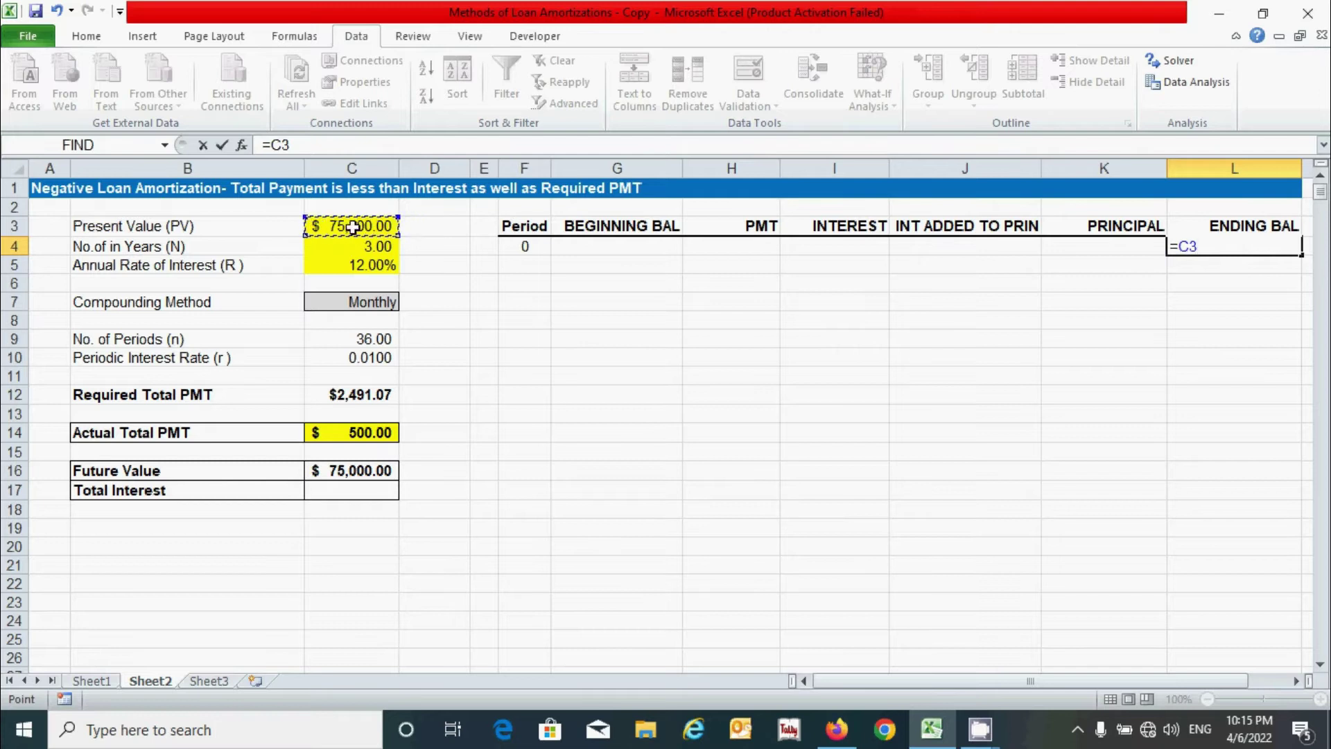
key(F4)
key(Return)
- Enter period 1 in F5 and fill the period series down the column to 1095 in F1099
click(512, 261)
text(1)
key(Return)
drag(513, 247, 522, 265)
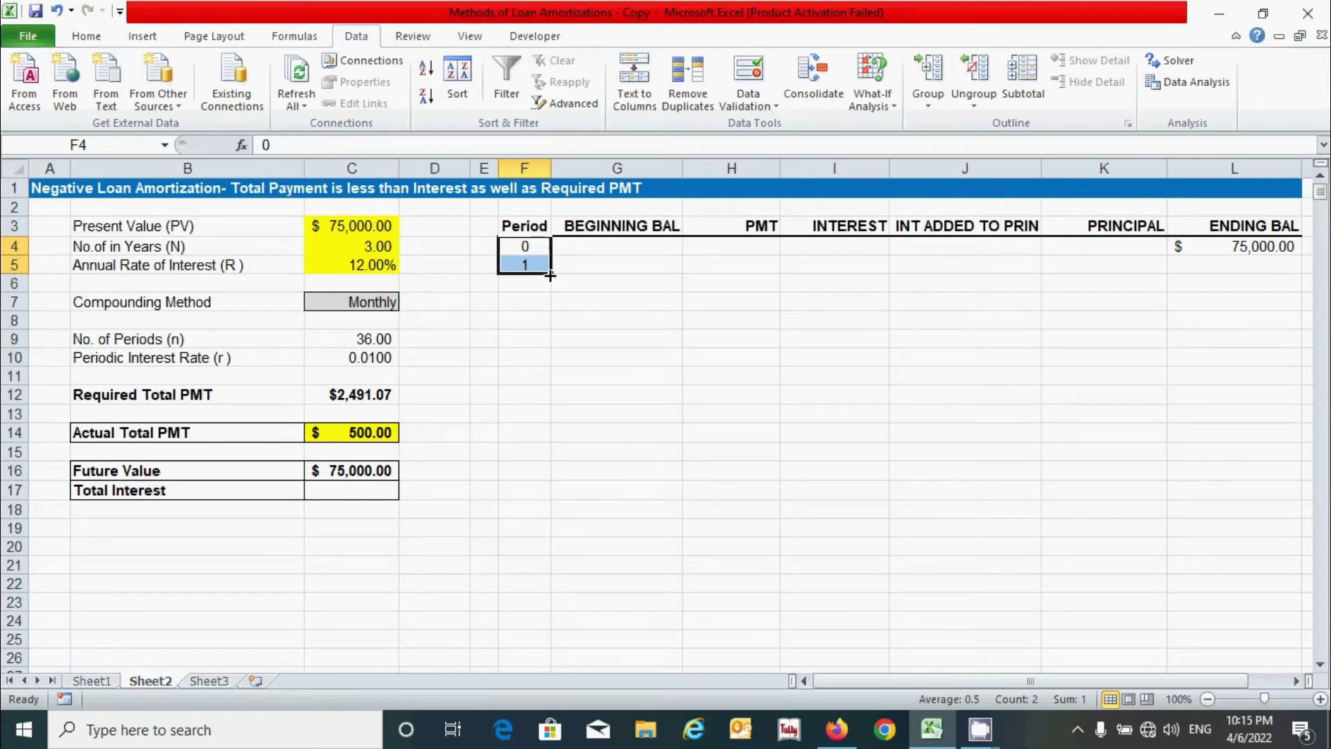
drag(550, 275, 555, 650)
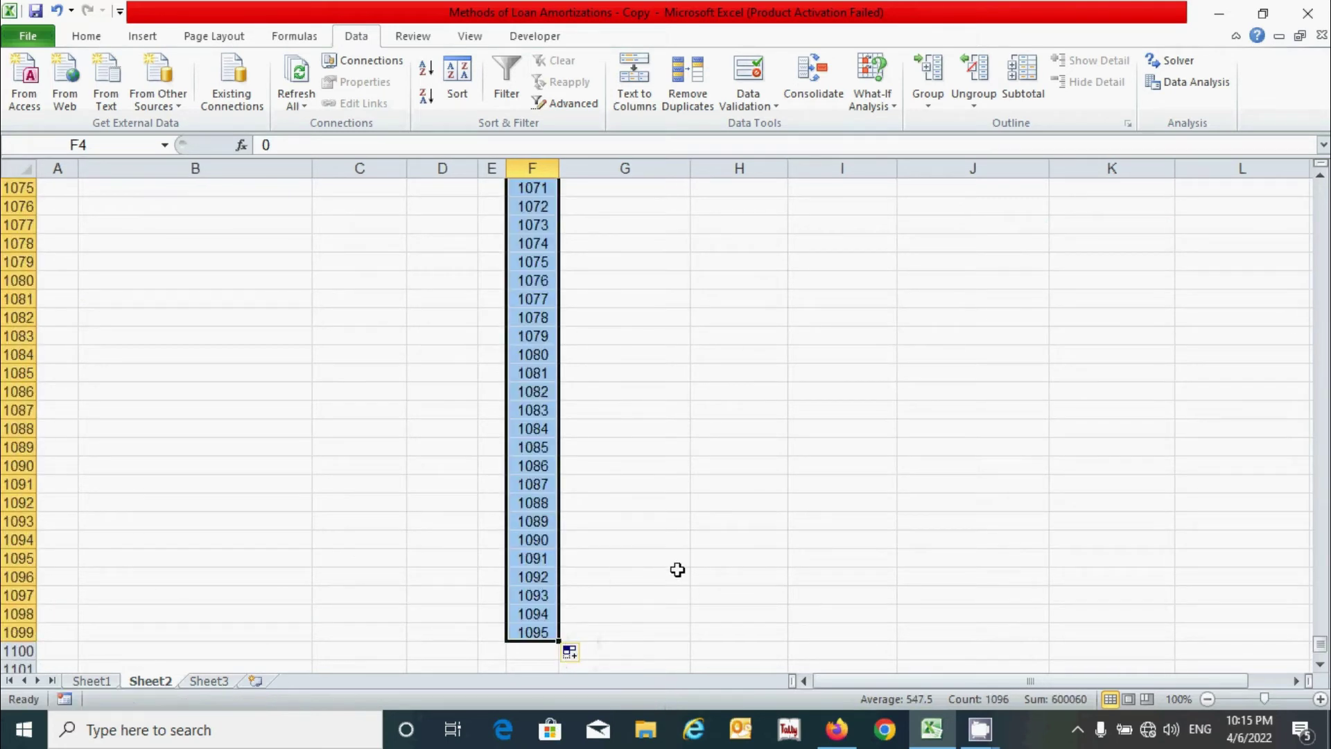
scroll(693, 567, up, 4)
drag(1321, 635, 1322, 186)
- Set the period 1 beginning balance in G5 to =L4 and fill the formula down for all periods
click(605, 264)
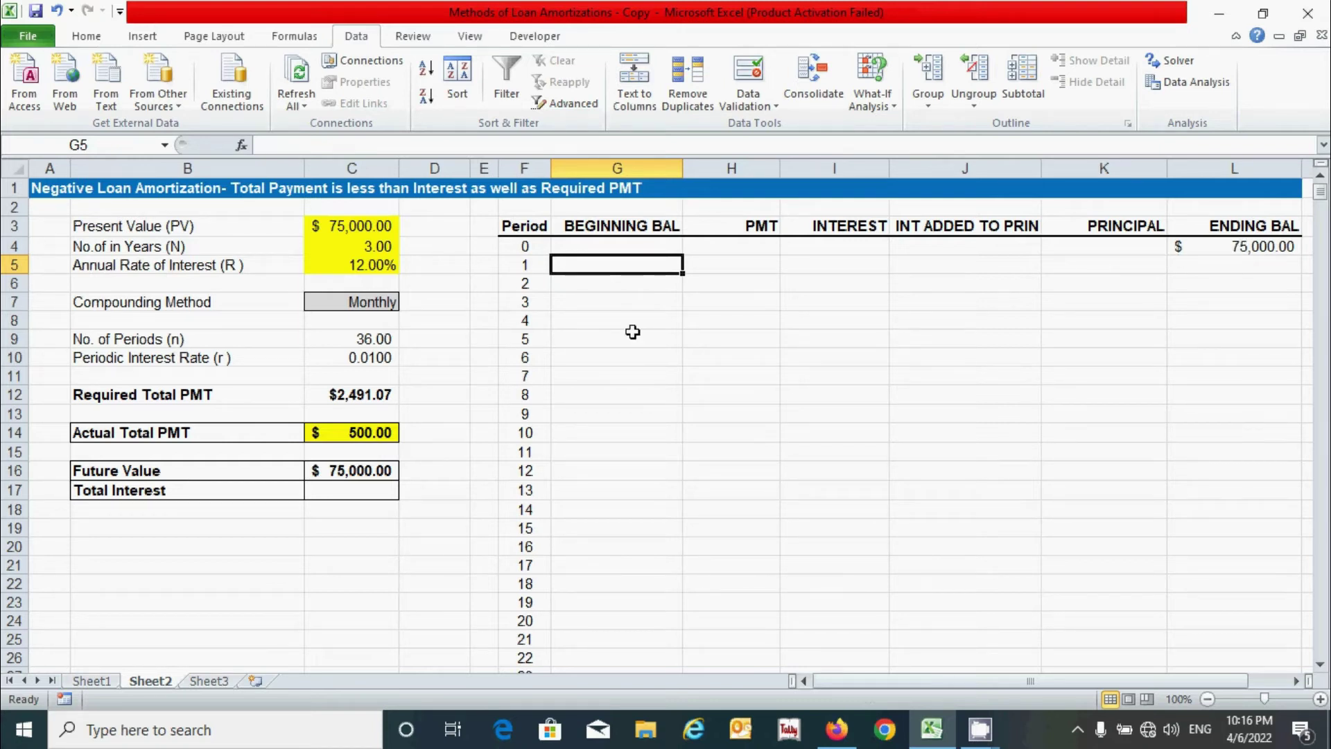
text(=)
click(1246, 250)
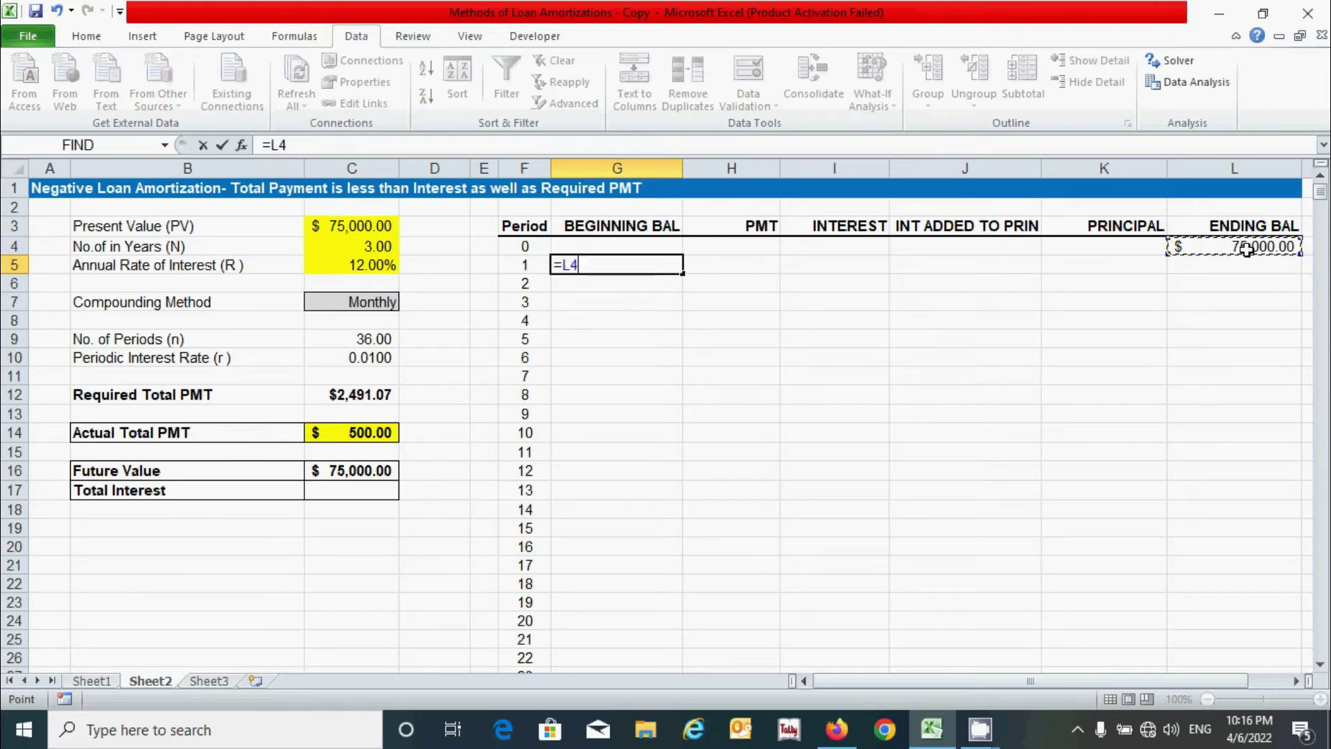
key(Return)
click(639, 262)
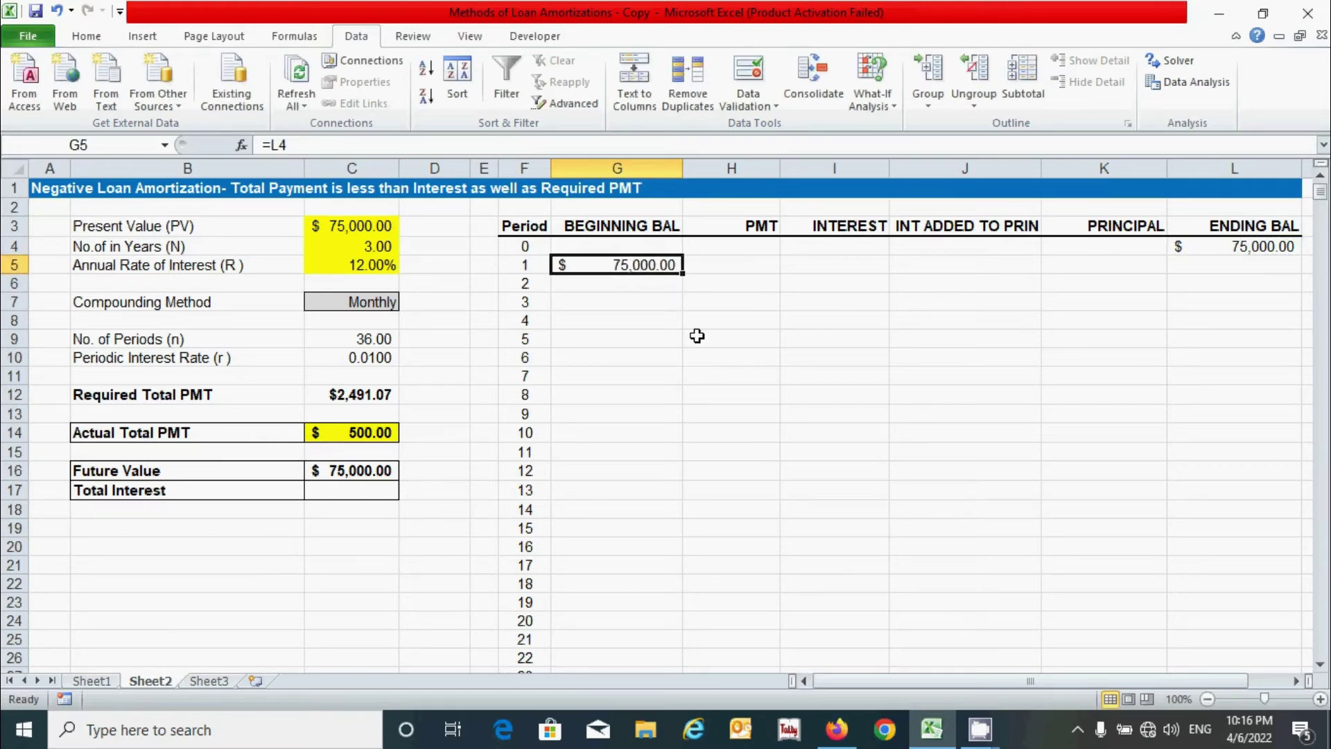
double_click(683, 273)
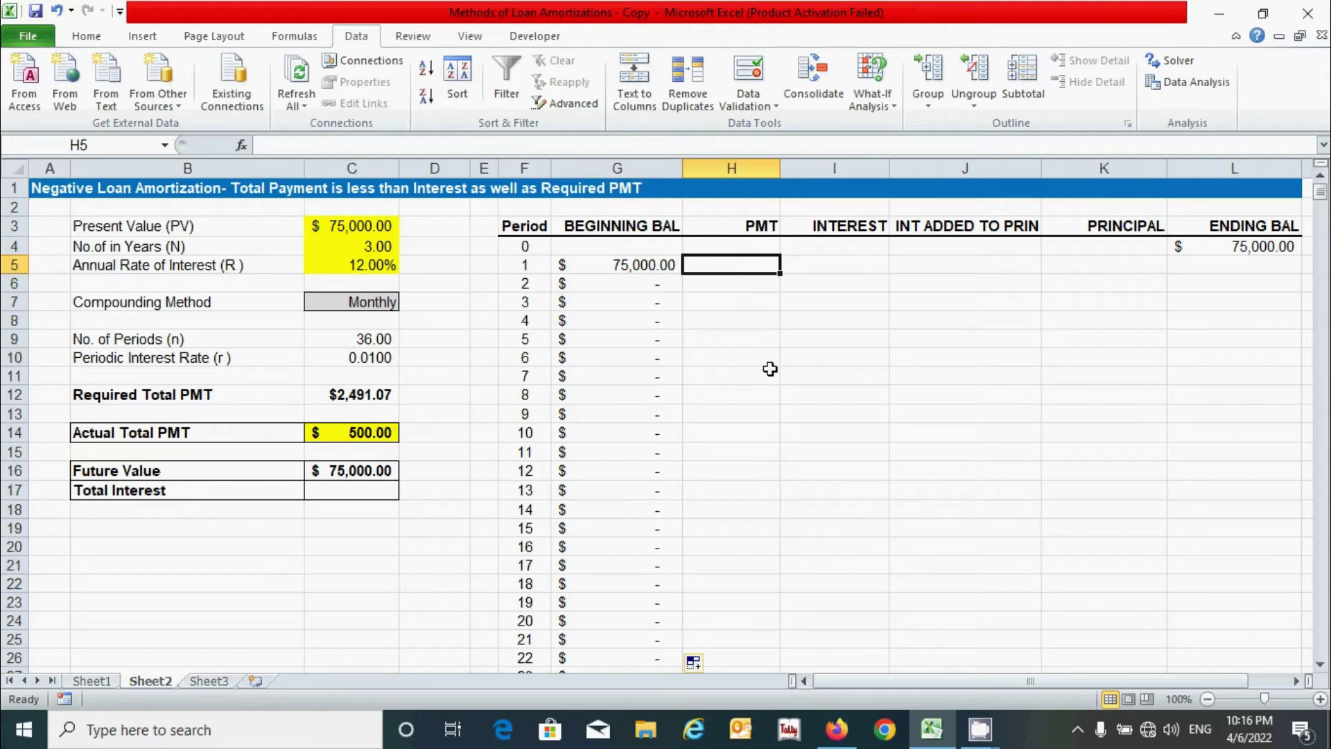
- Enter the period 1 payment in H5 as =IF(F5=$C$9,L4+I5,$C$14) and fill the formula down for all periods
click(721, 265)
text(=IF()
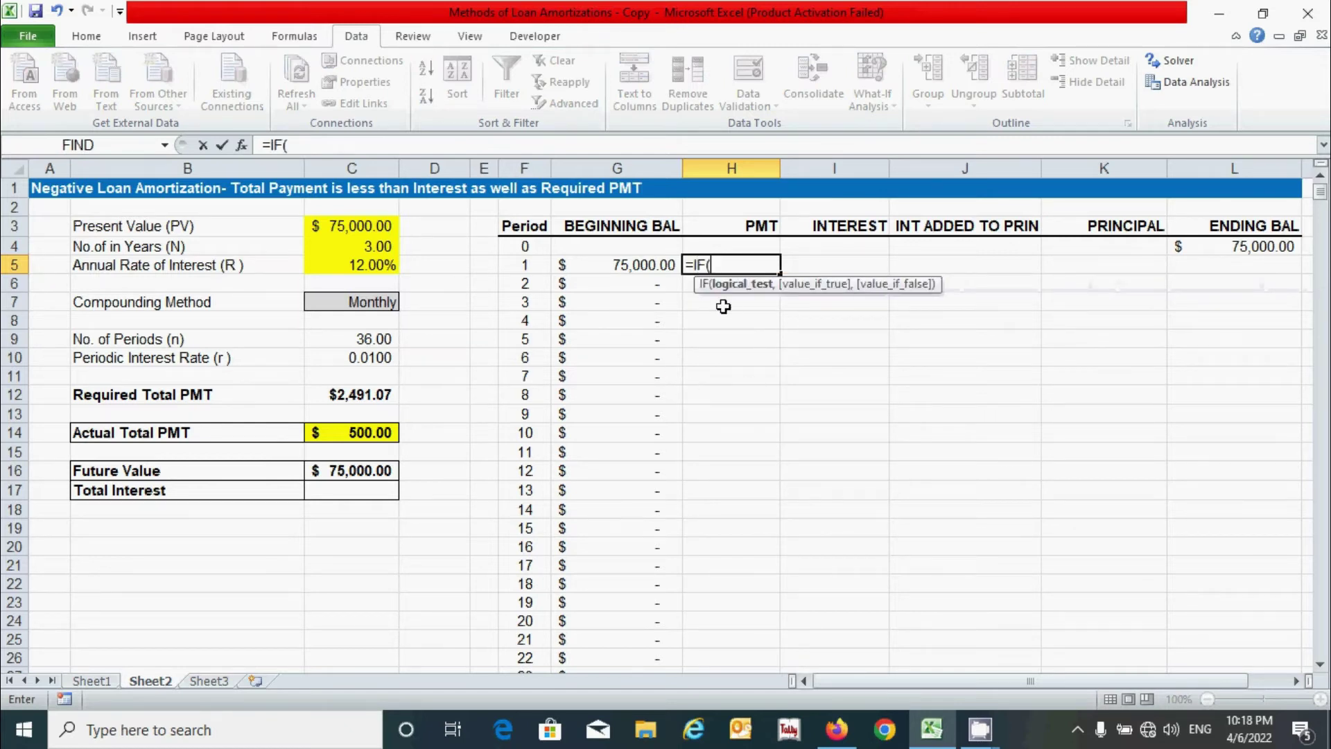
click(530, 266)
text(=)
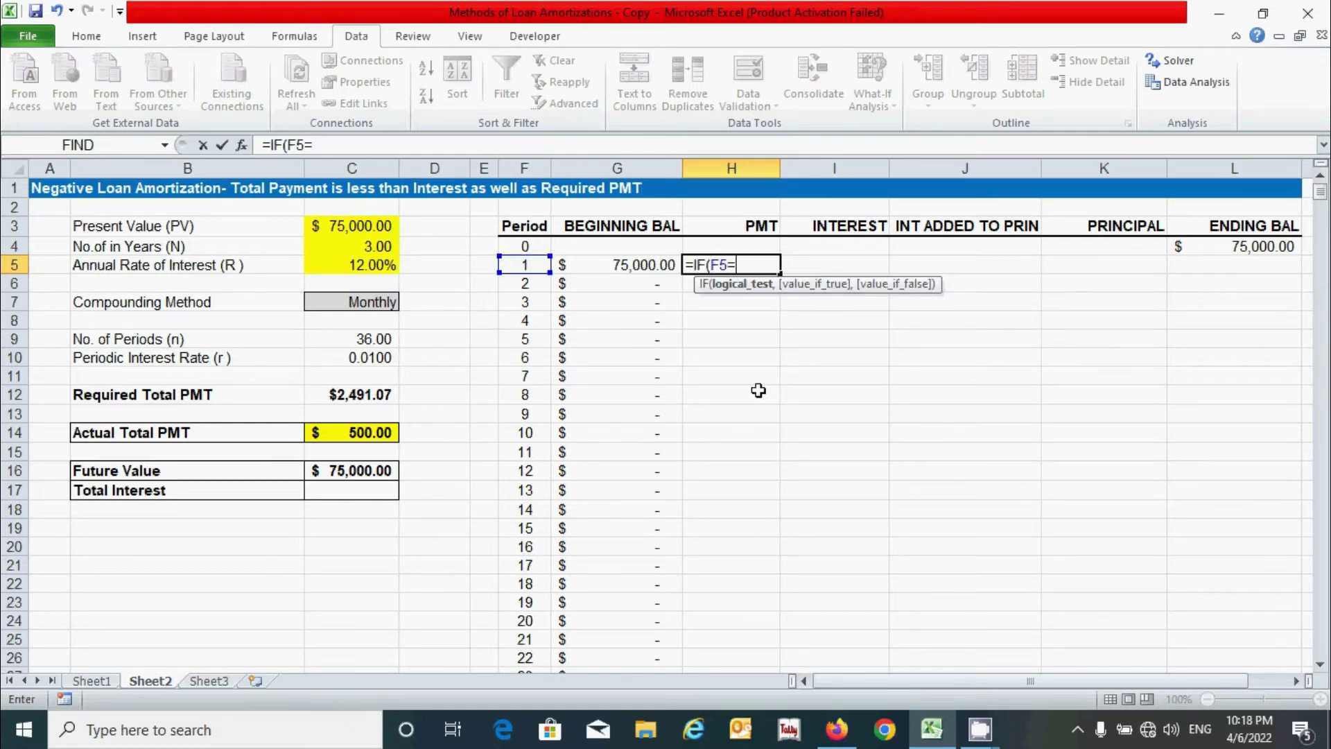
click(380, 345)
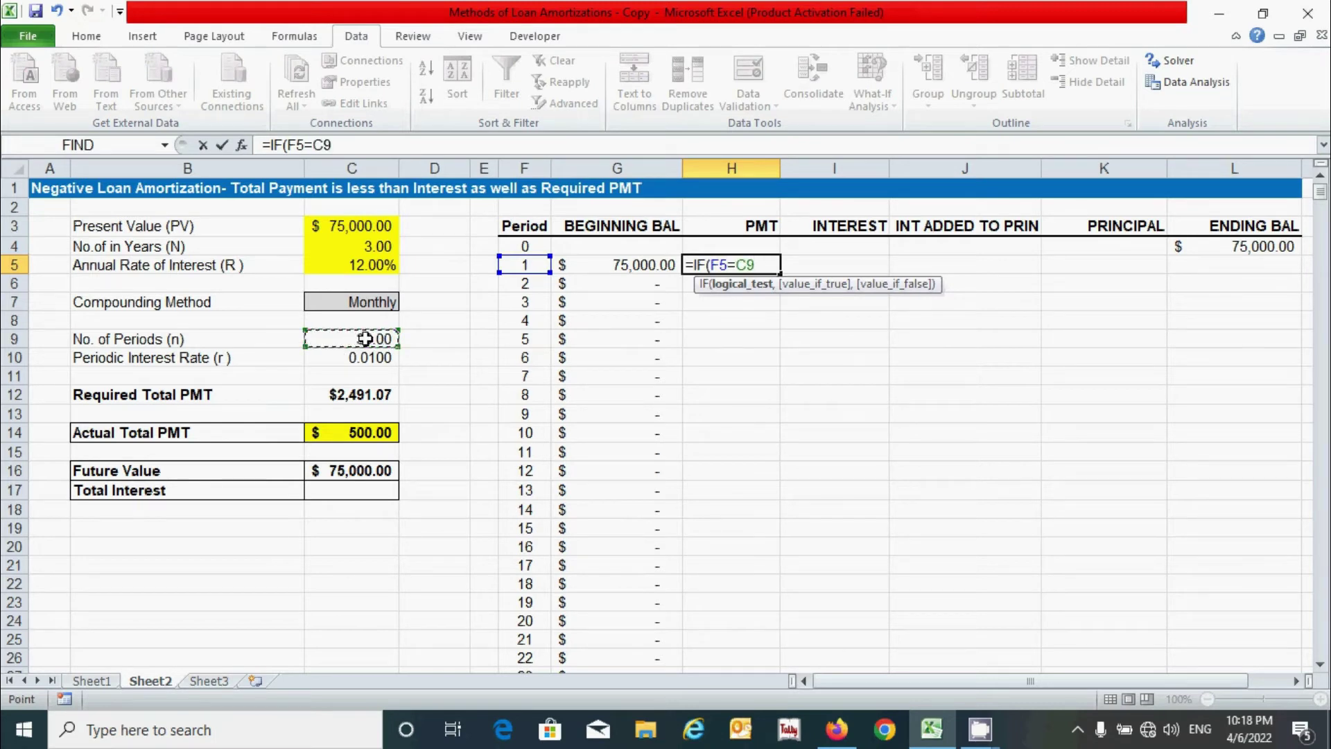
key(F4)
text(,)
click(1218, 246)
text(+)
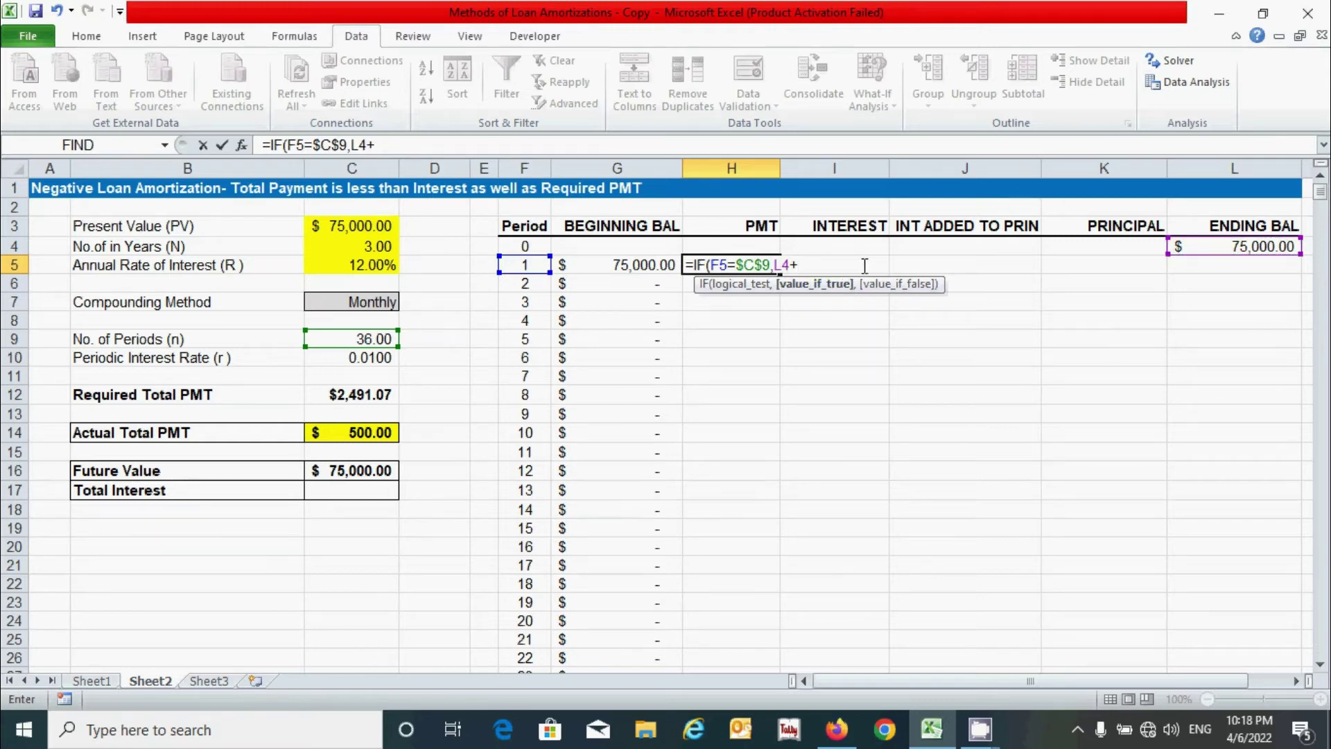
click(836, 319)
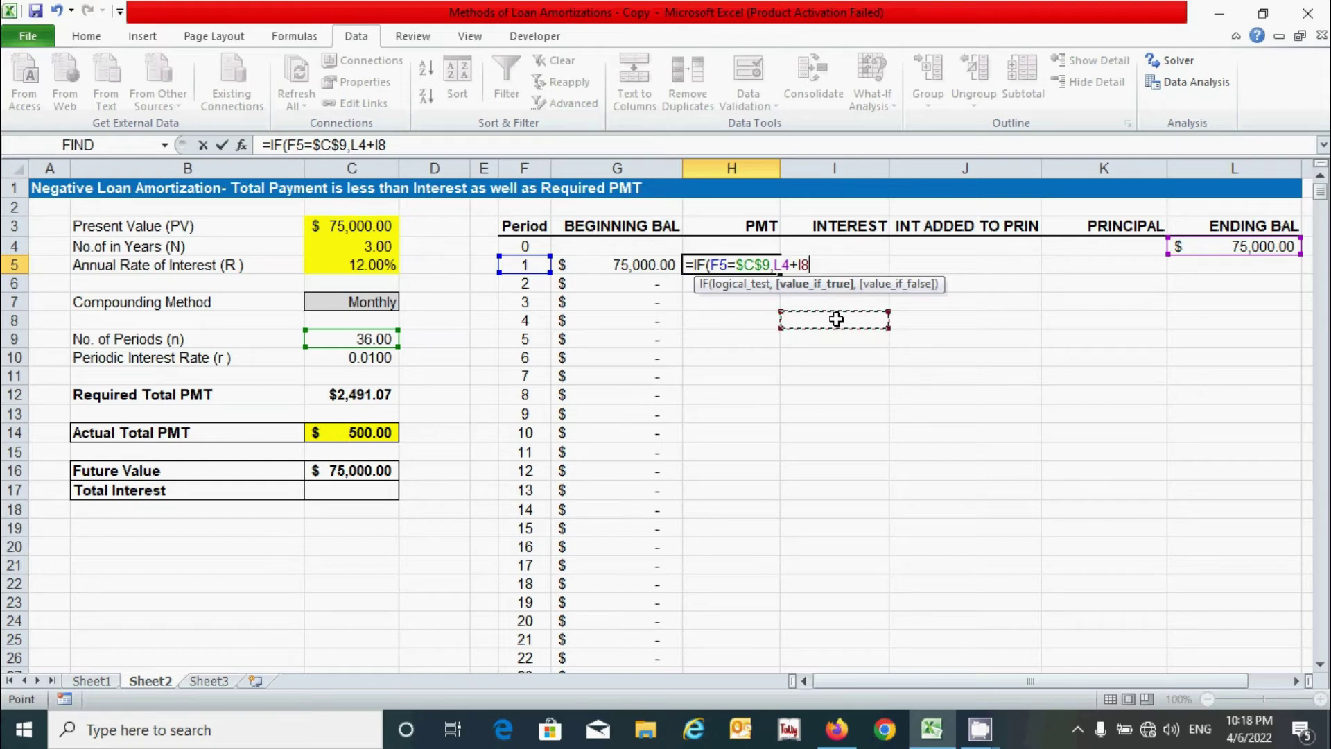
key(Up)
key(Up)
key(Up)
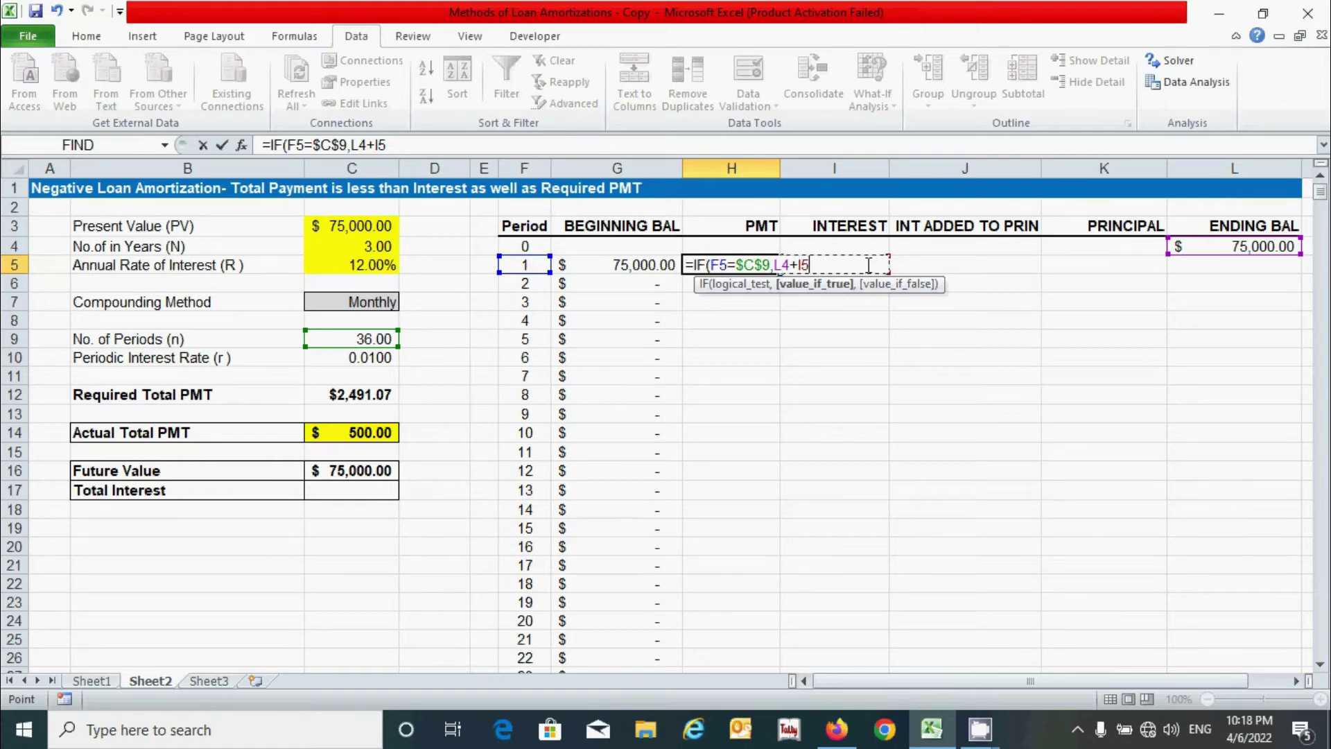
text(,)
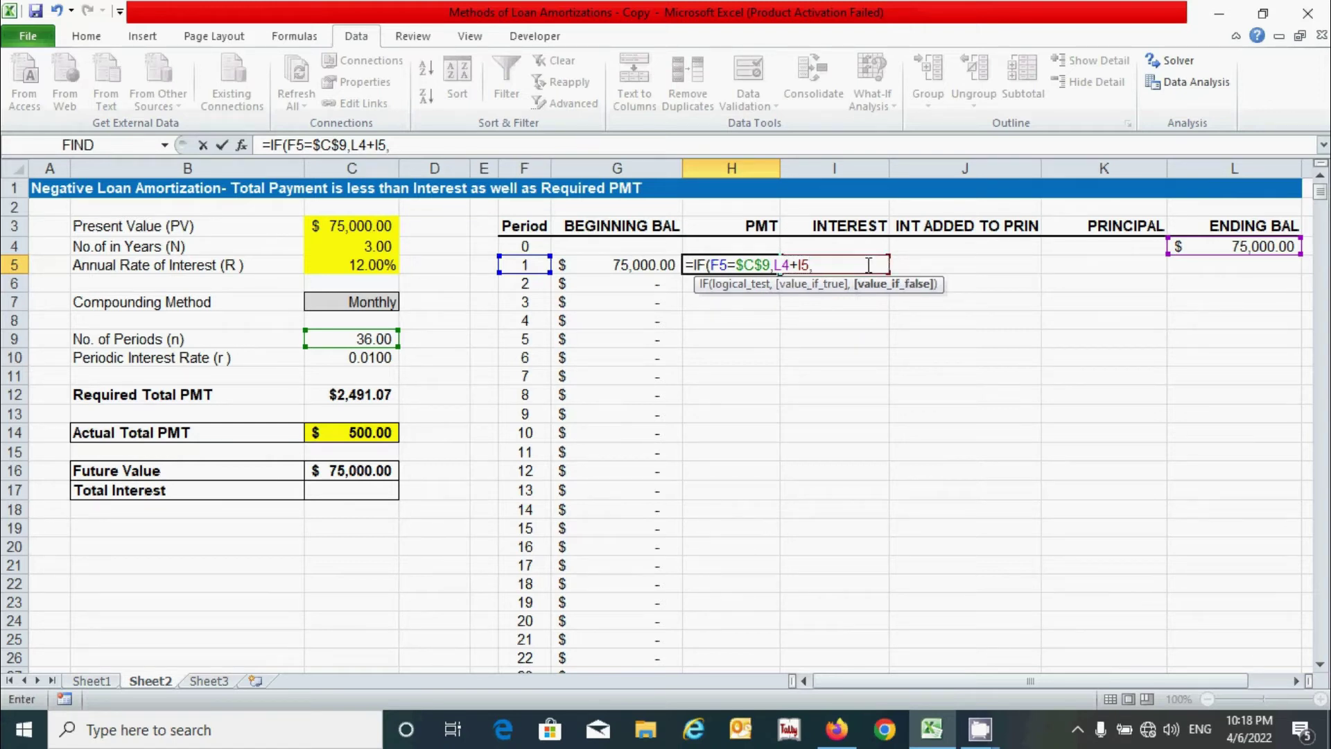
click(351, 434)
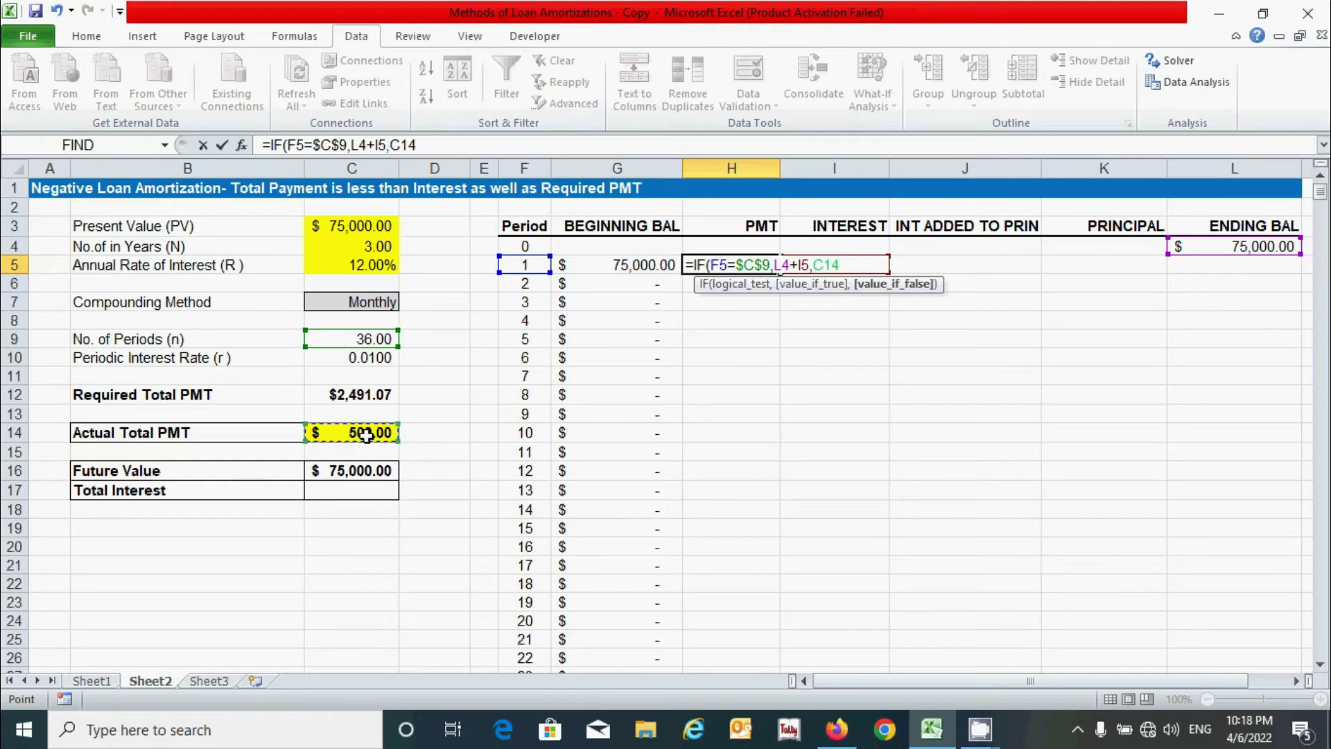
key(F4)
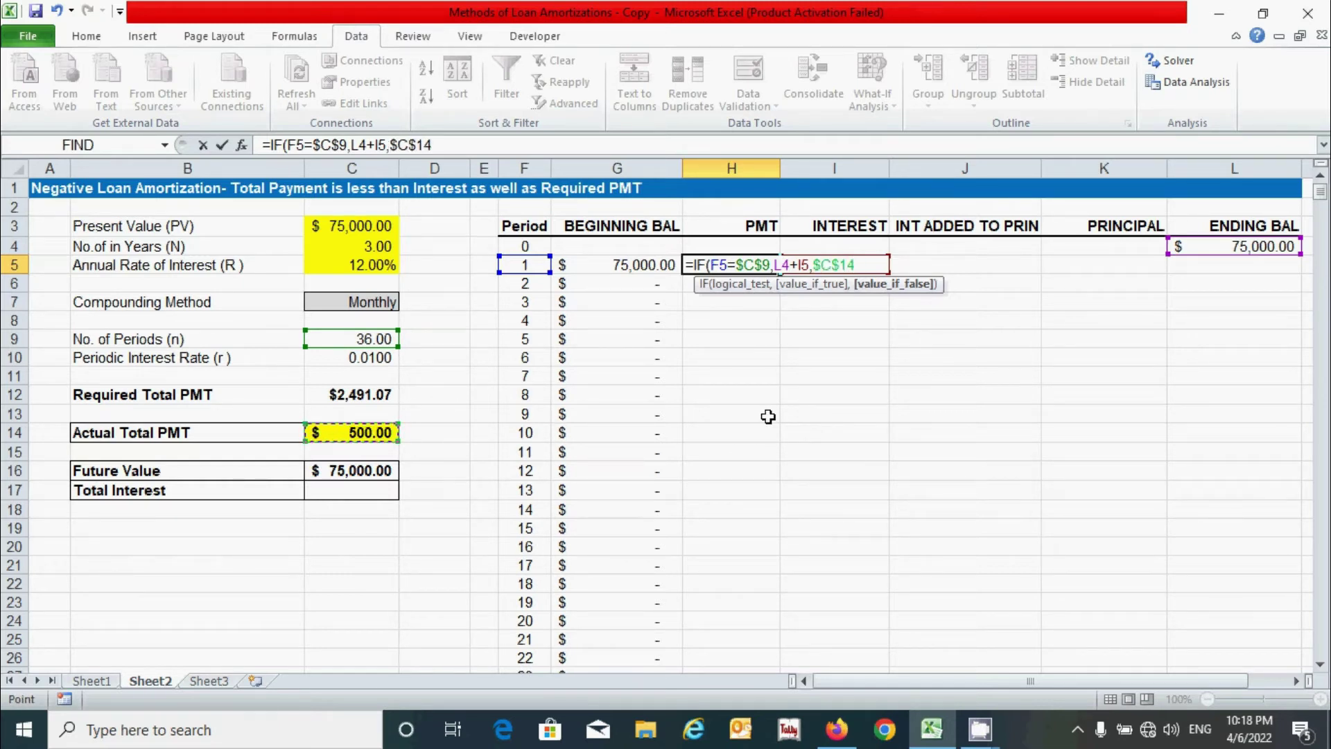
text())
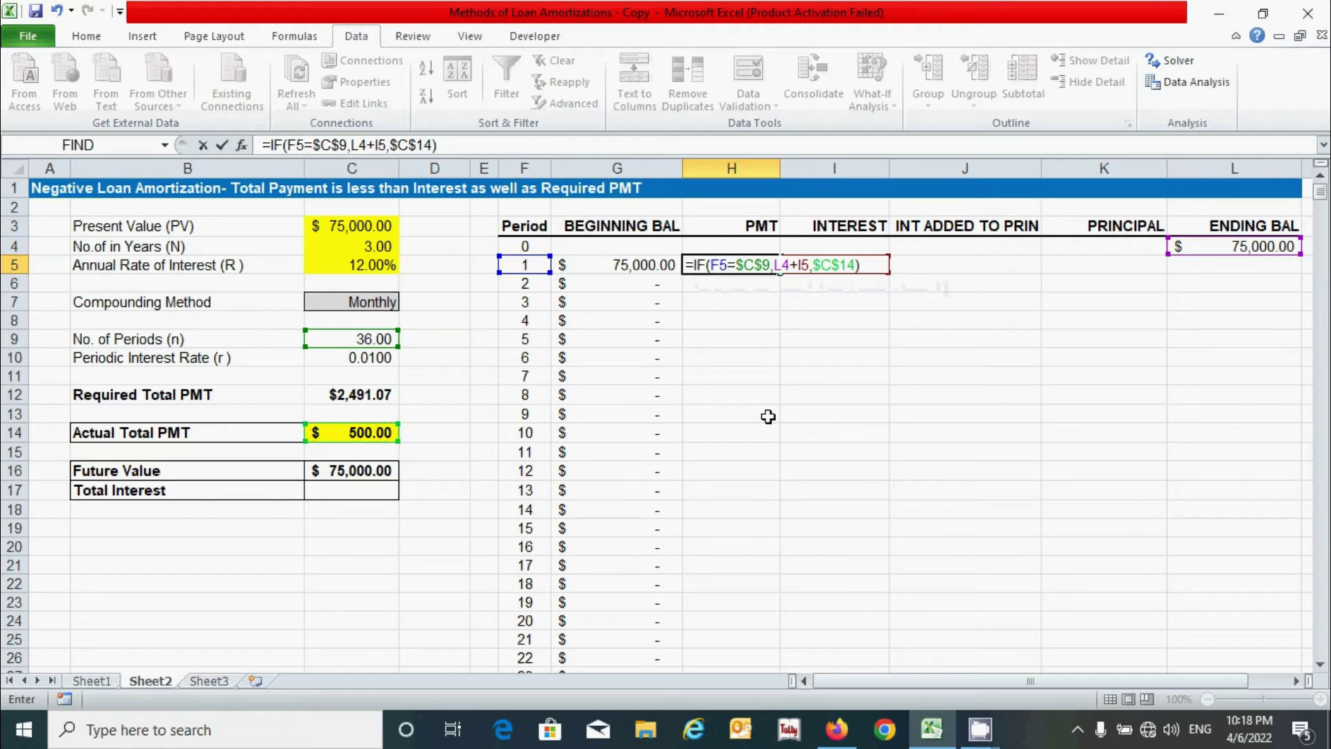
key(Return)
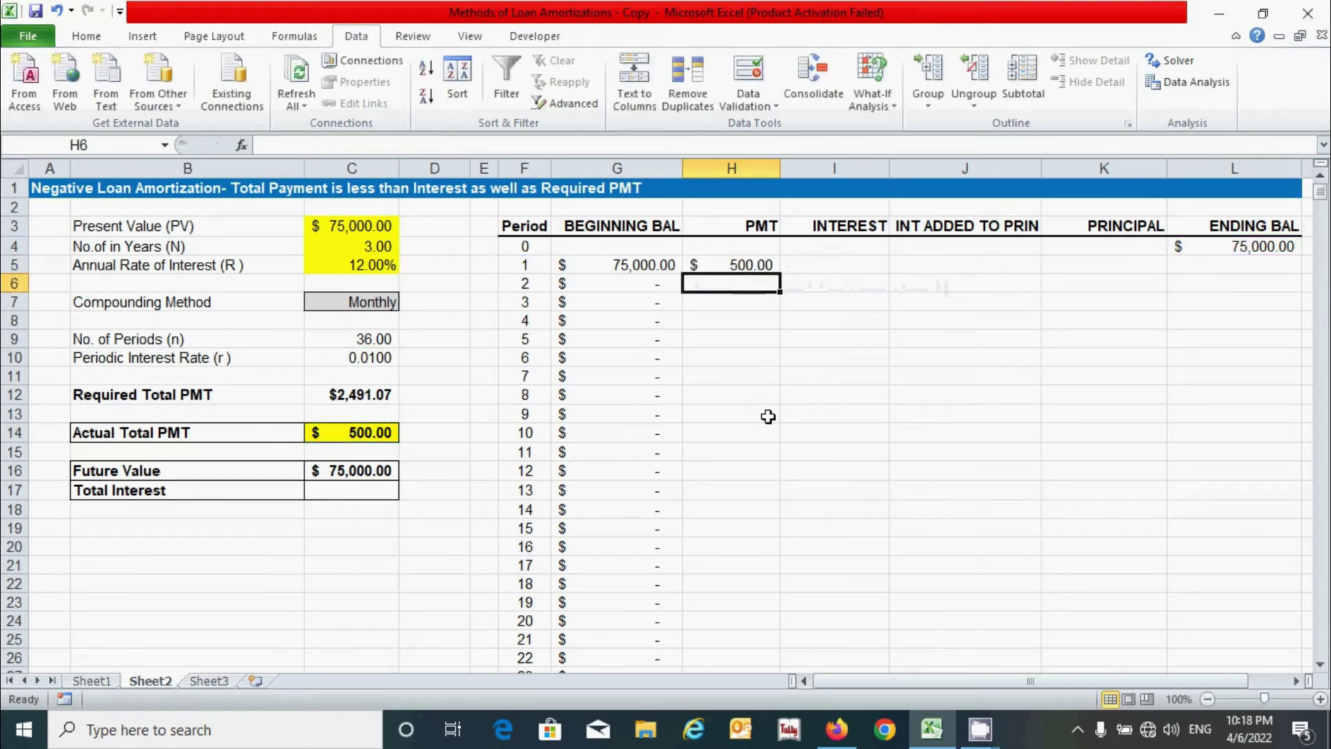
click(751, 264)
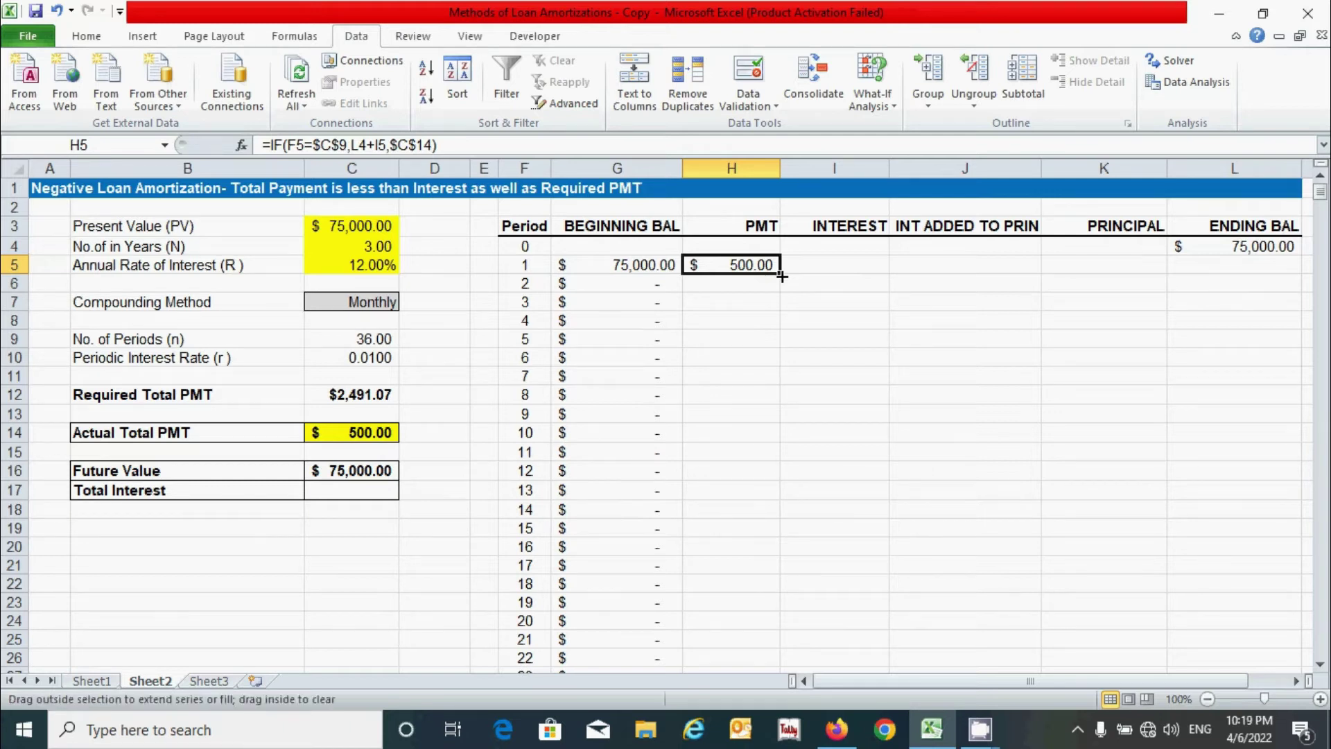
double_click(782, 276)
- Calculate the period 1 interest in I5 with =G5*$C$10 and fill the formula down for all periods
click(829, 272)
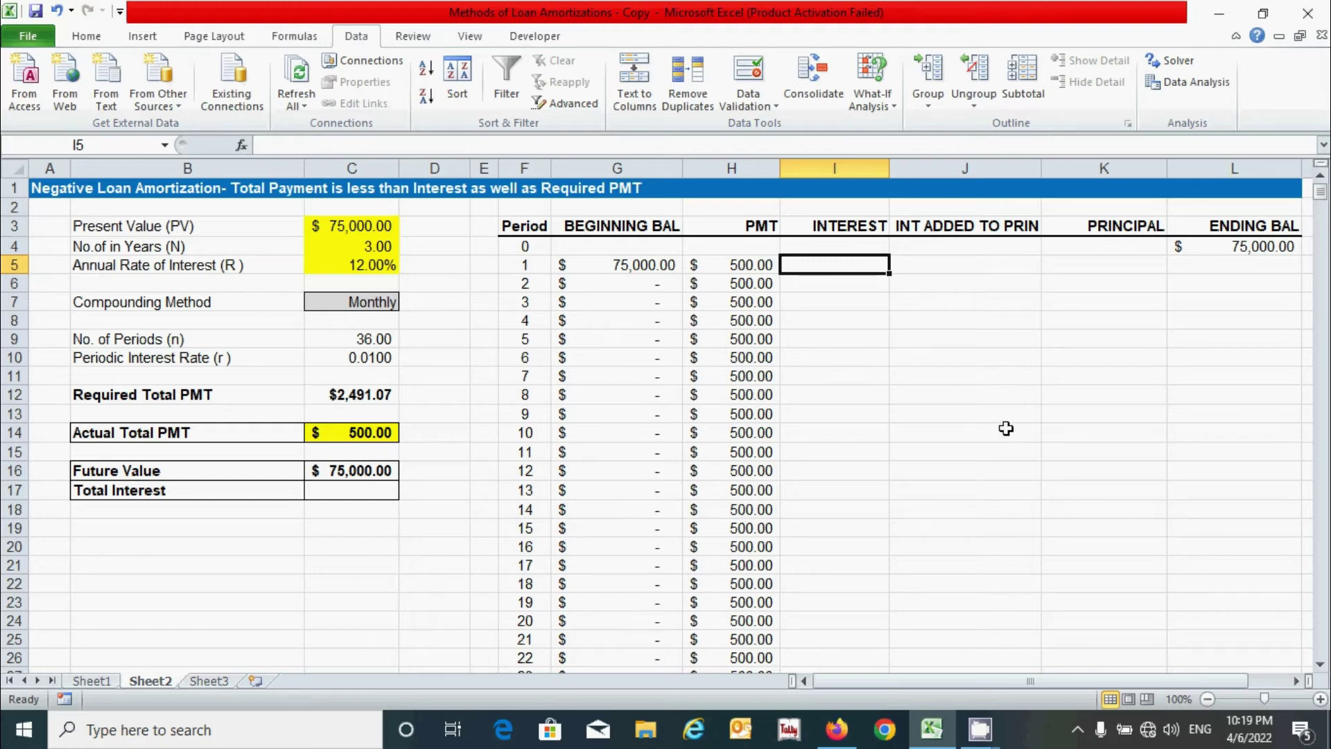
text(=)
click(633, 265)
text(*)
click(354, 356)
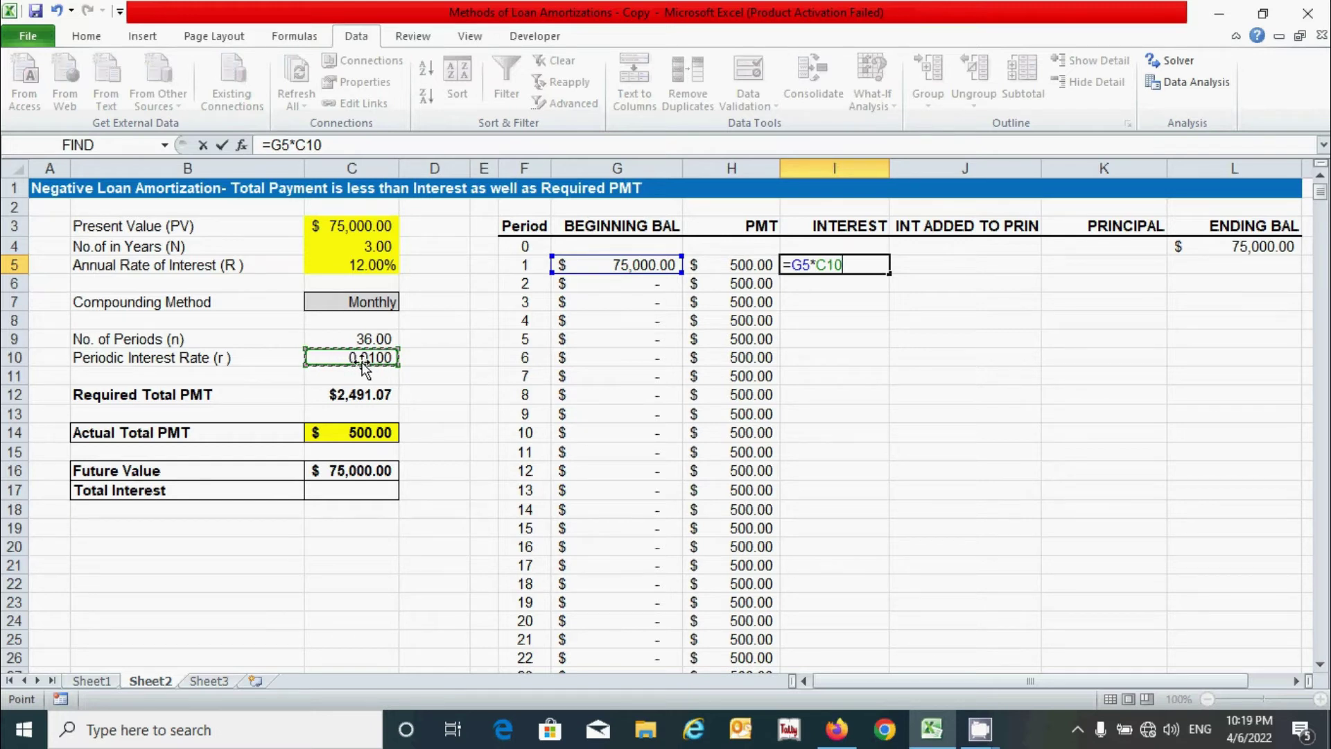
key(F4)
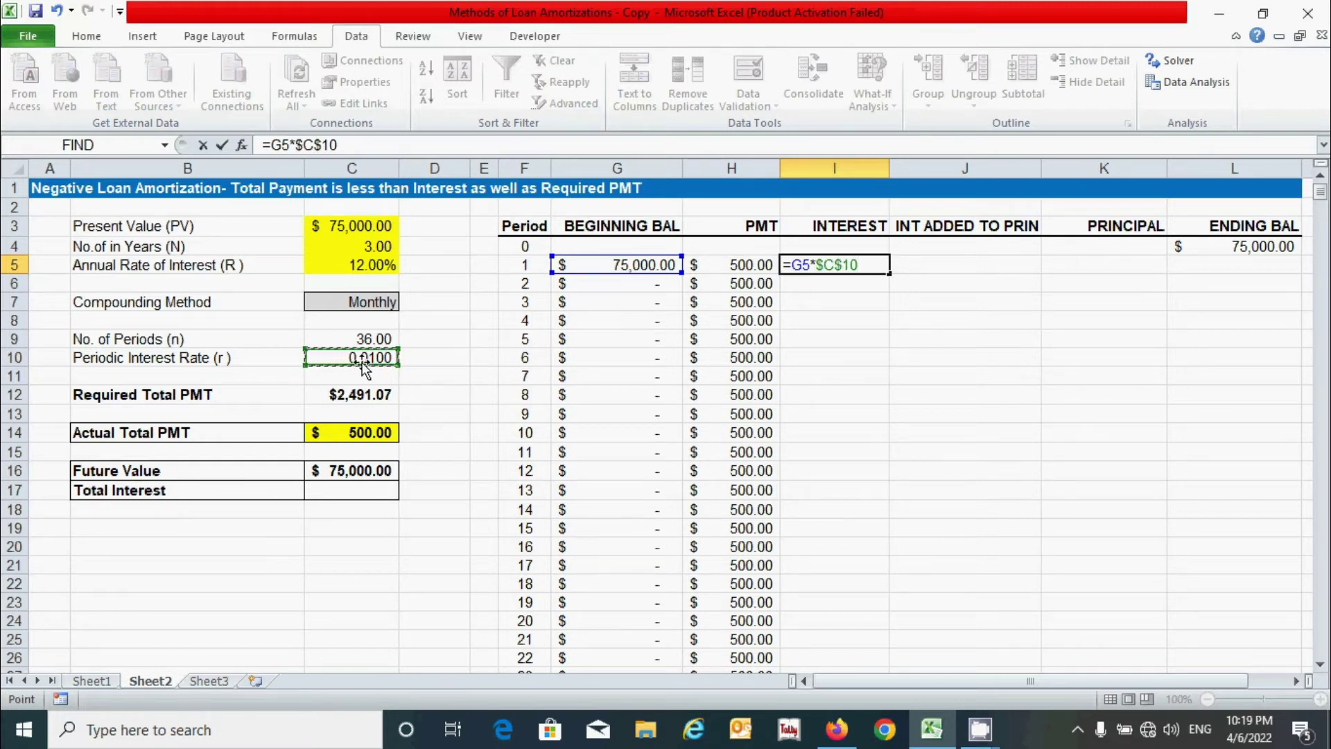
key(Return)
click(854, 264)
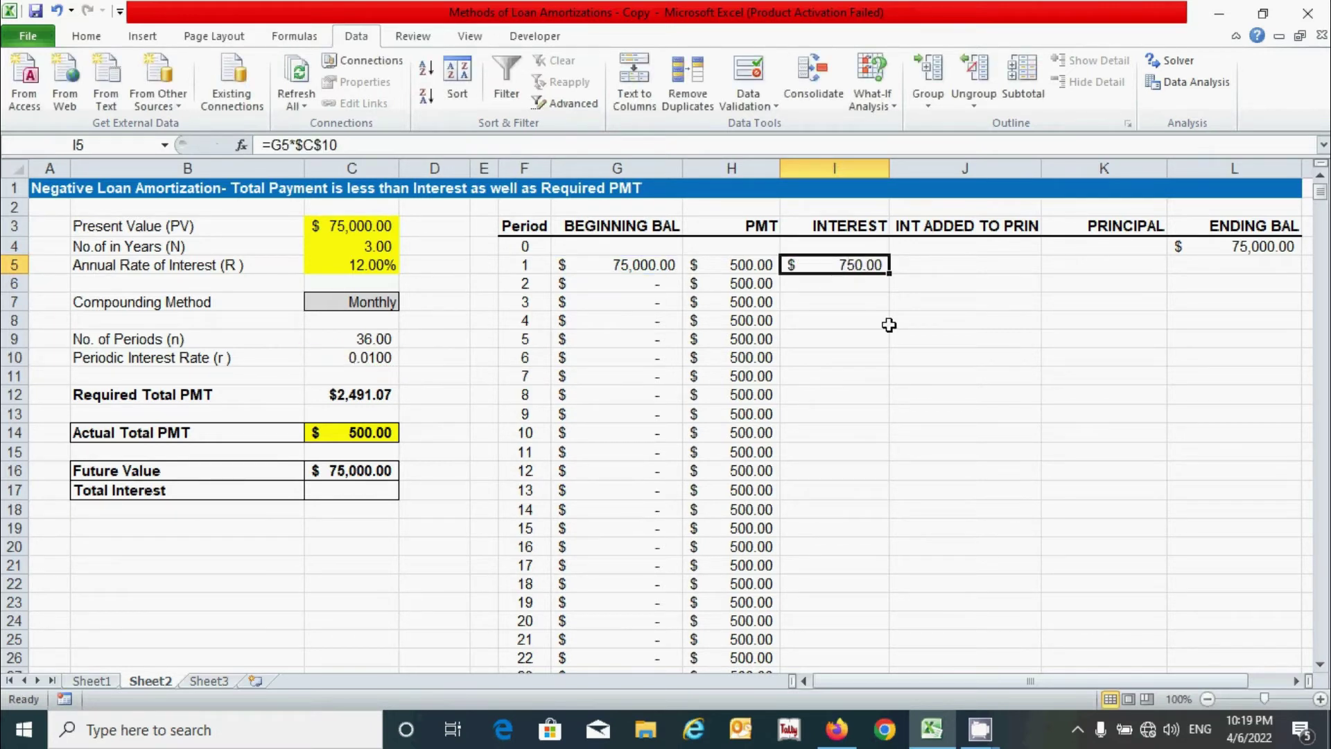
double_click(888, 277)
- Calculate the interest added to principal in J5 with =IF(H5>I5,0,I5-H5) and fill the formula down for all periods
click(931, 266)
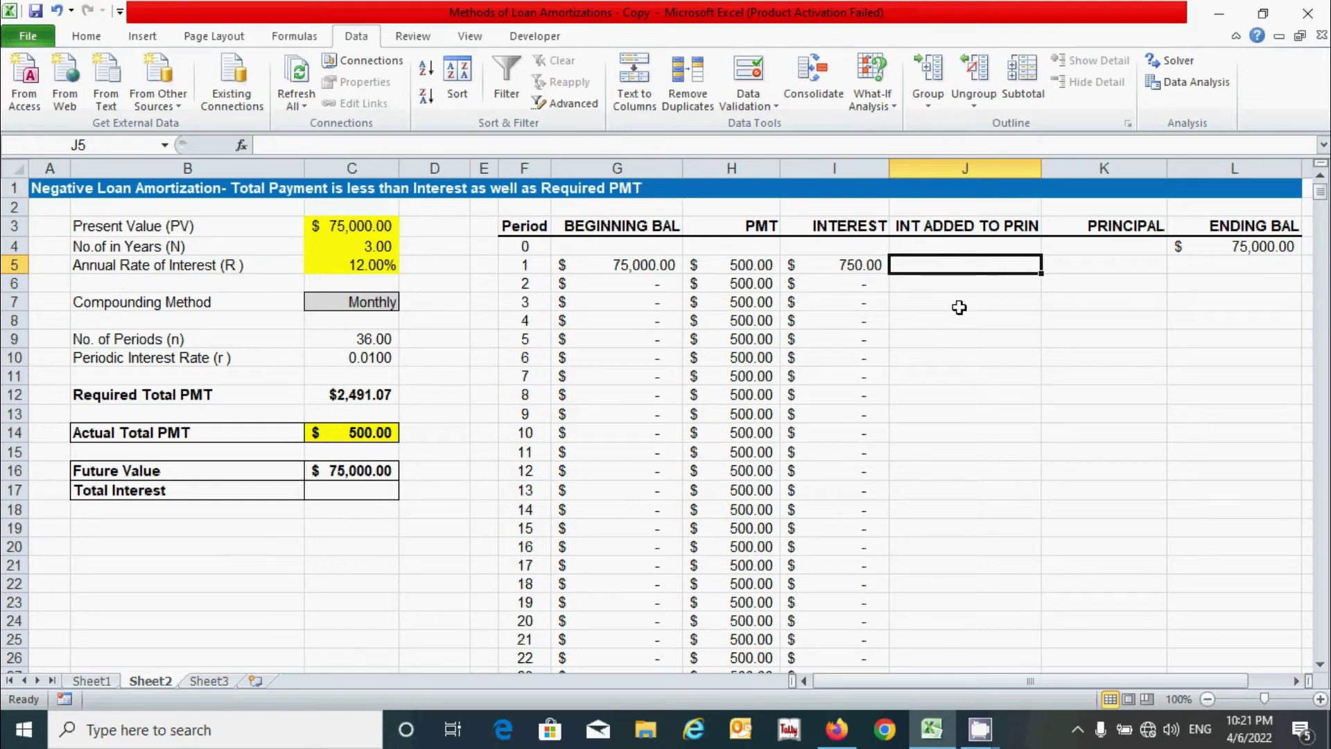
text(=)
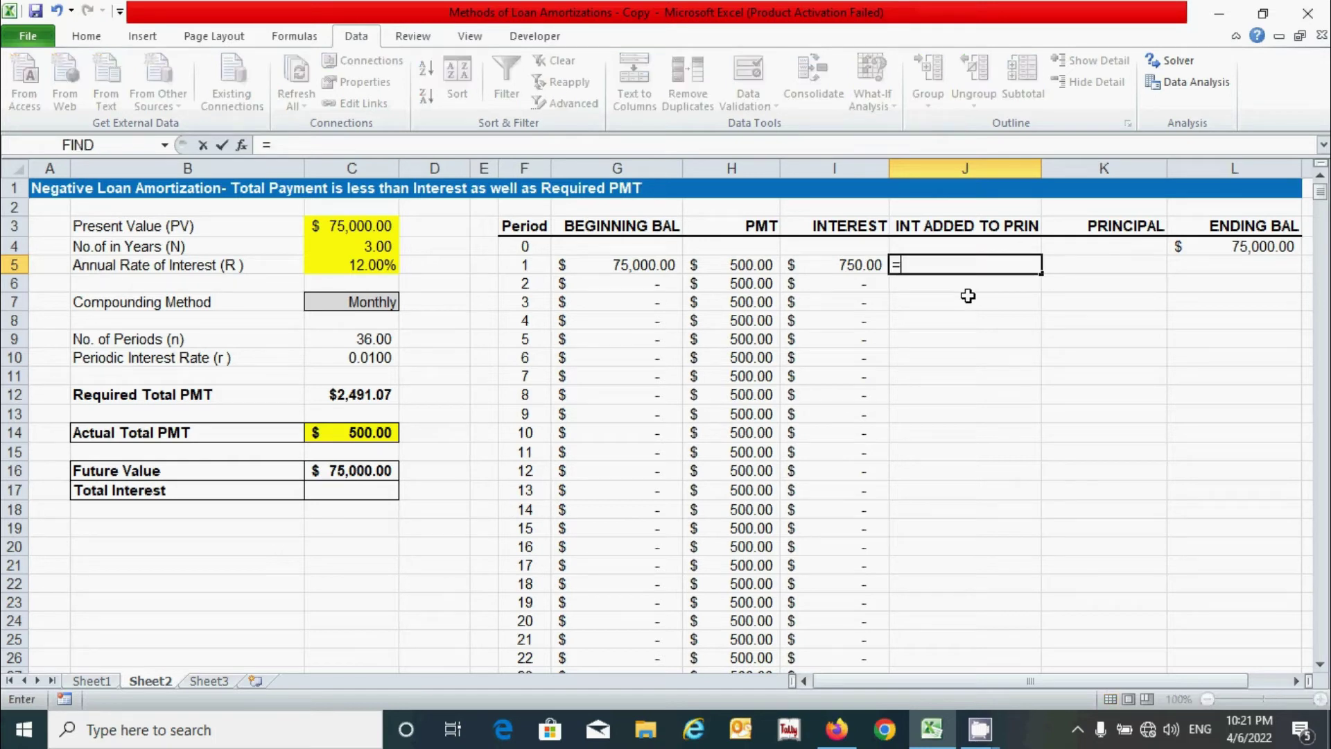
text(IF()
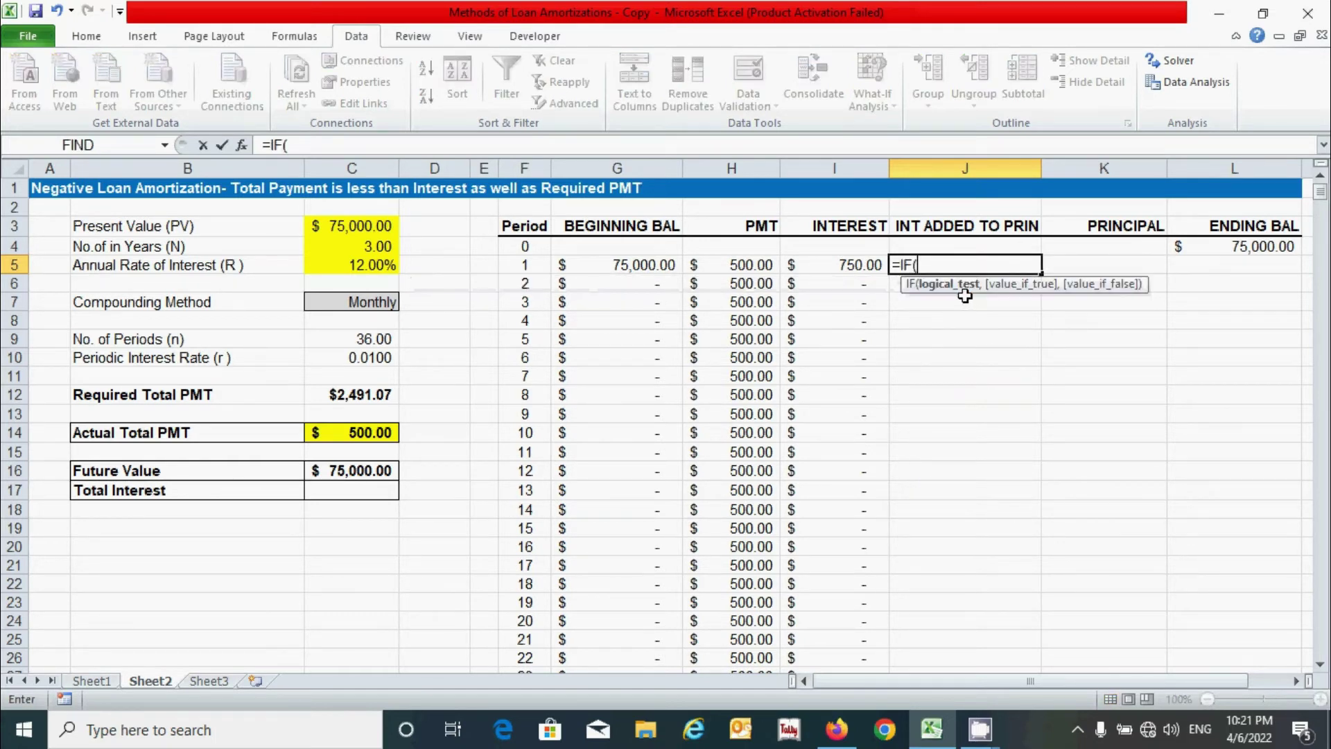
click(741, 264)
text(>)
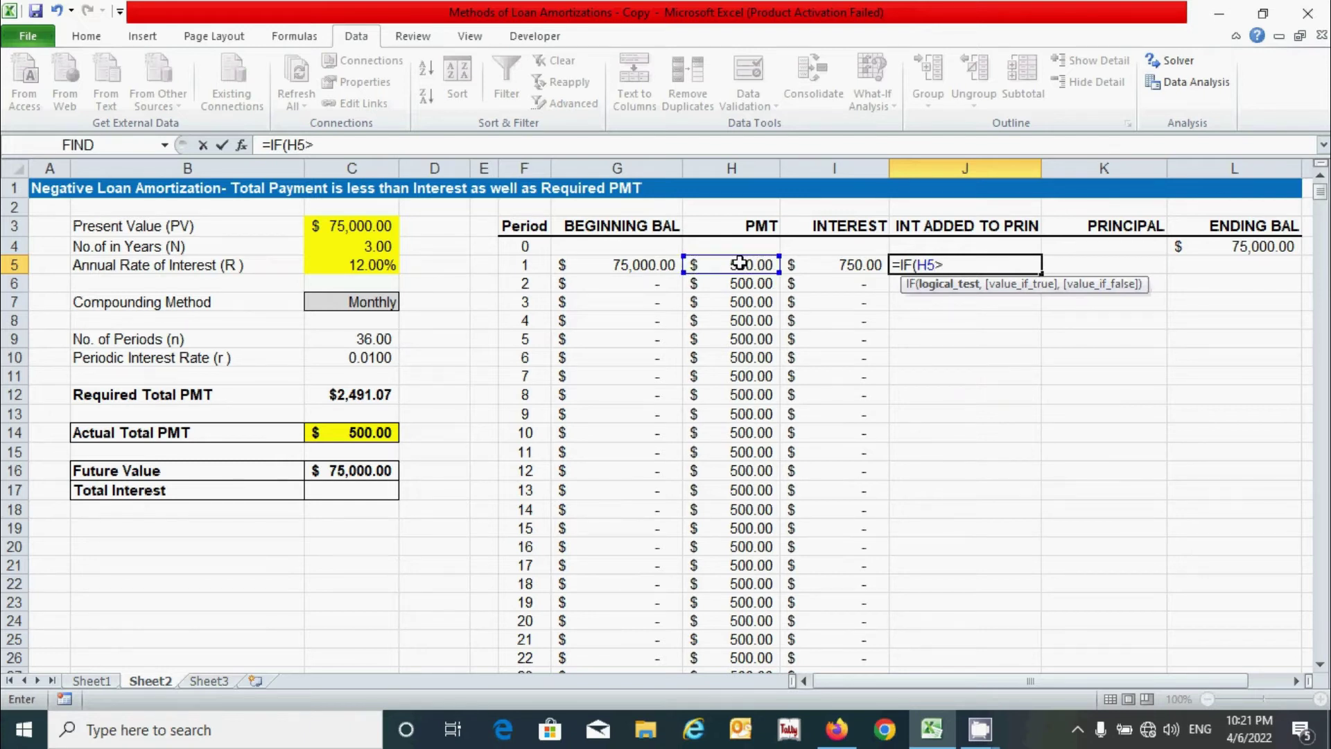
click(811, 267)
text(,)
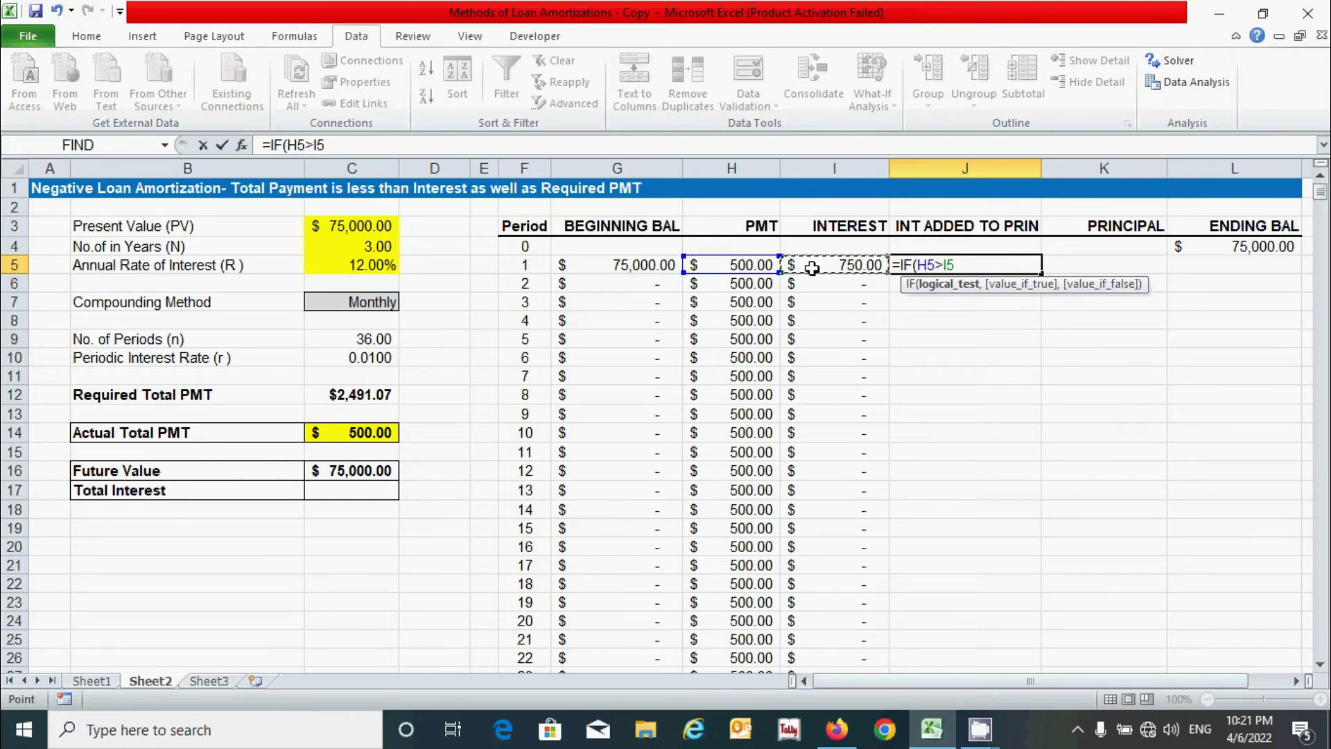
text(0,)
click(860, 266)
text(-)
click(721, 264)
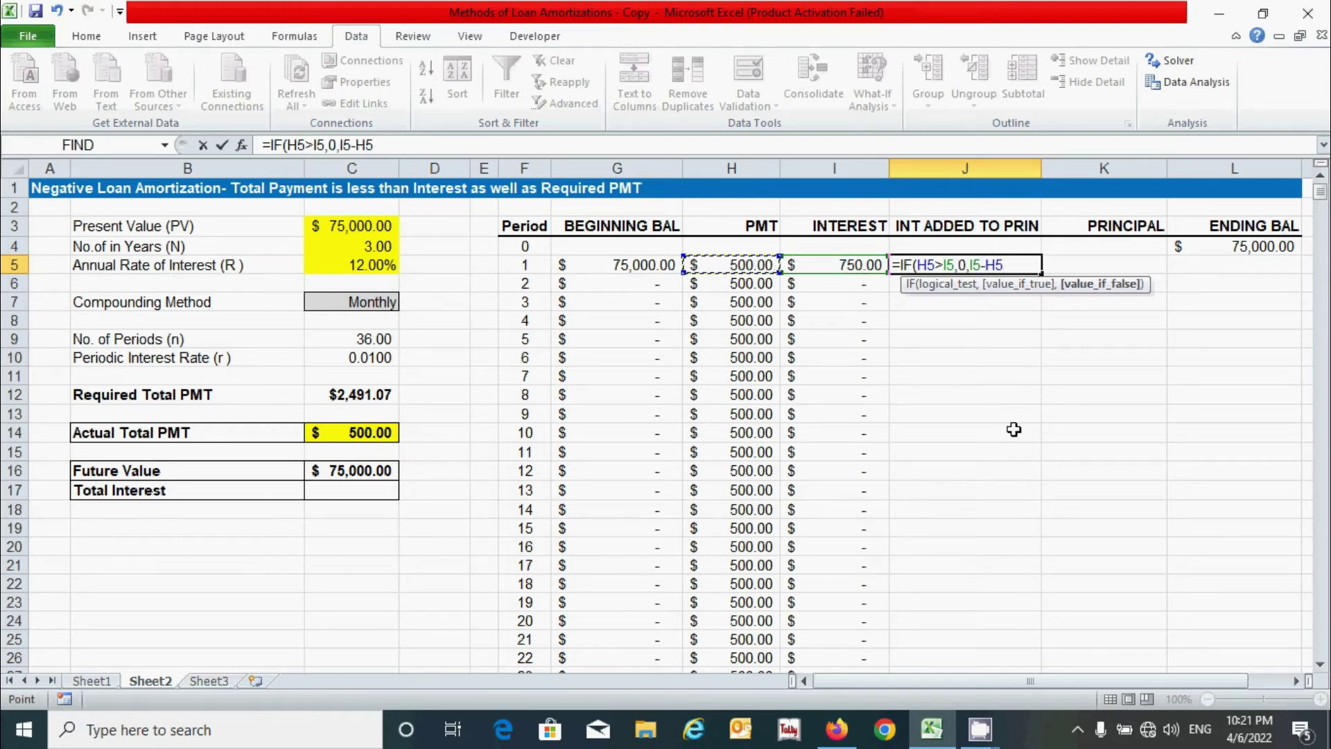
text())
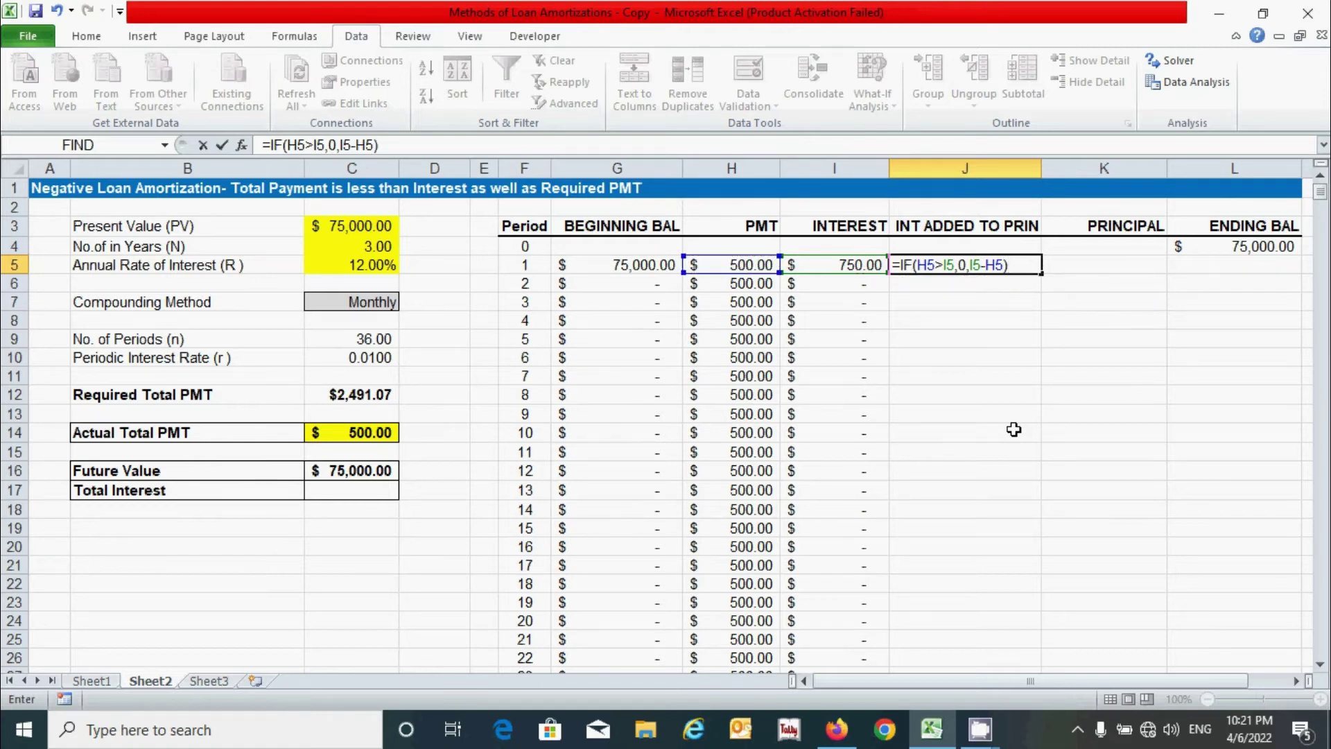
key(Return)
click(1013, 266)
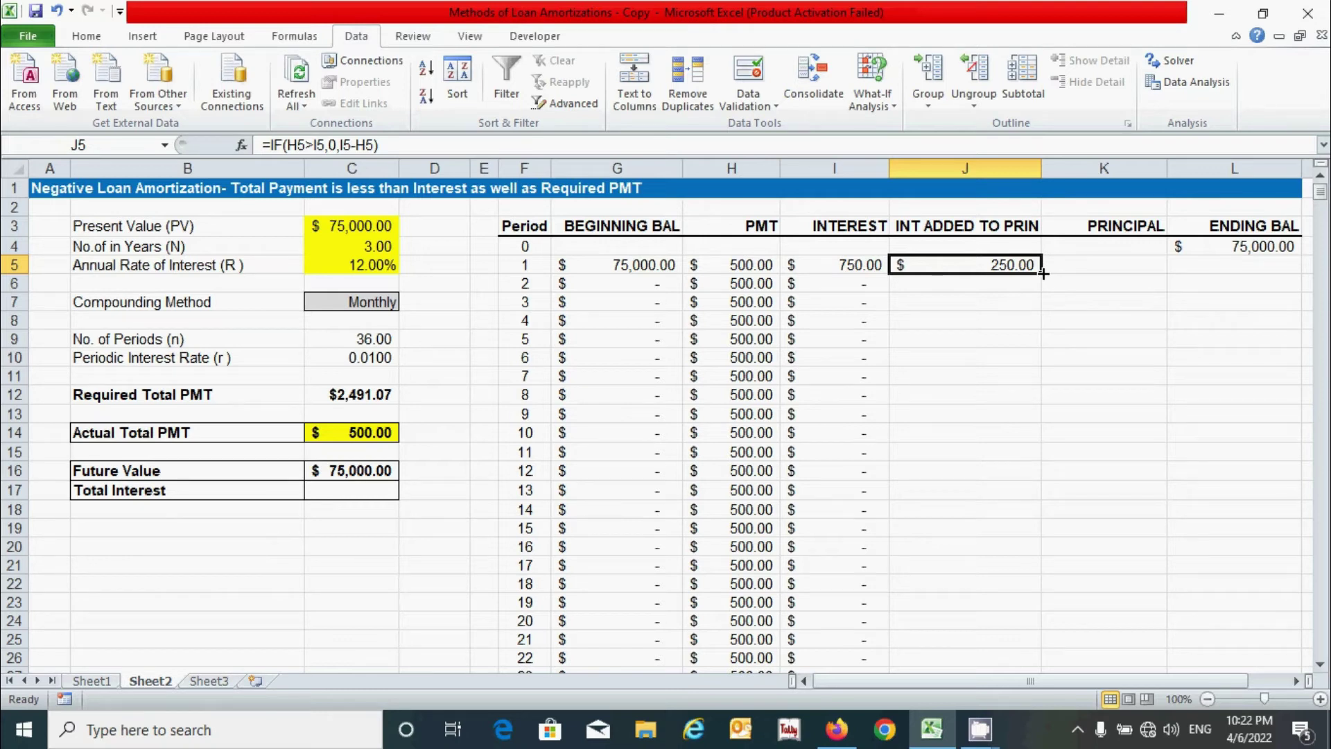
double_click(1043, 274)
click(996, 376)
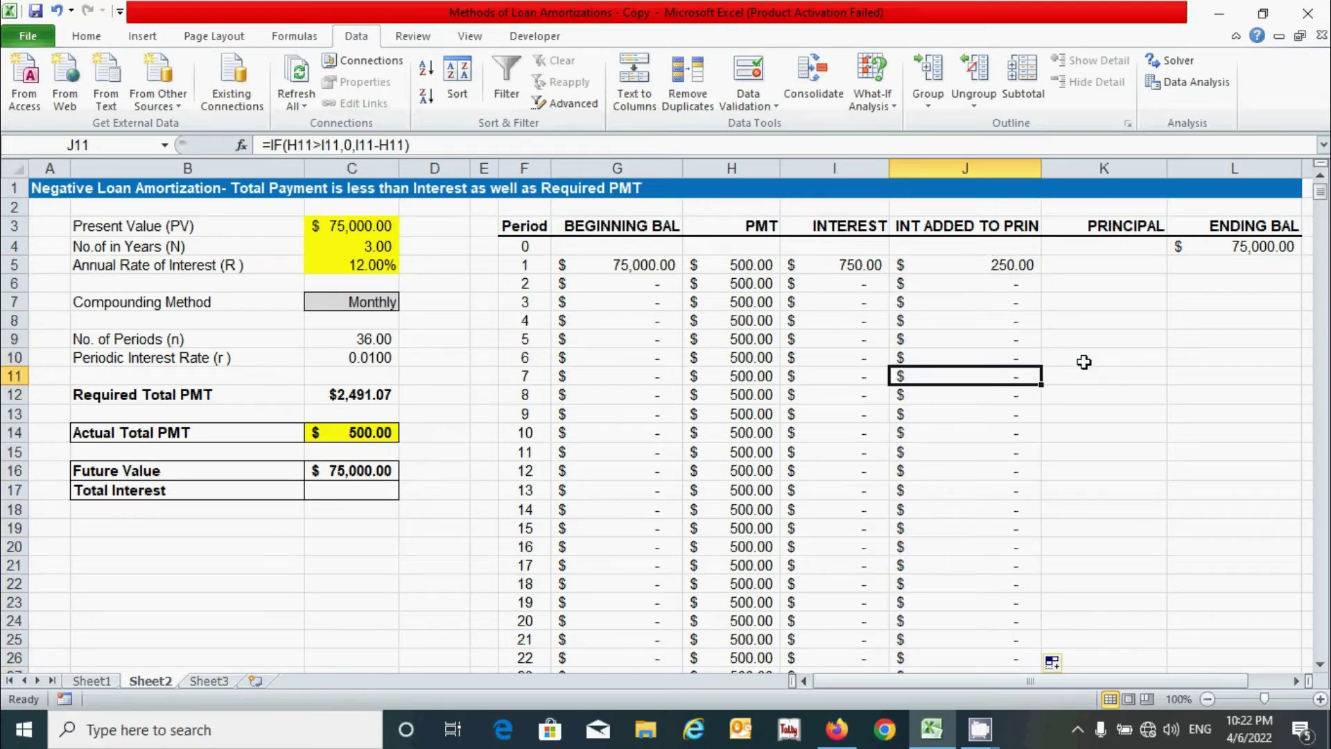
- Calculate the period 1 principal in K5 with =IF(H5>I5,H5-I5,0) and fill the formula down for all periods
click(1103, 270)
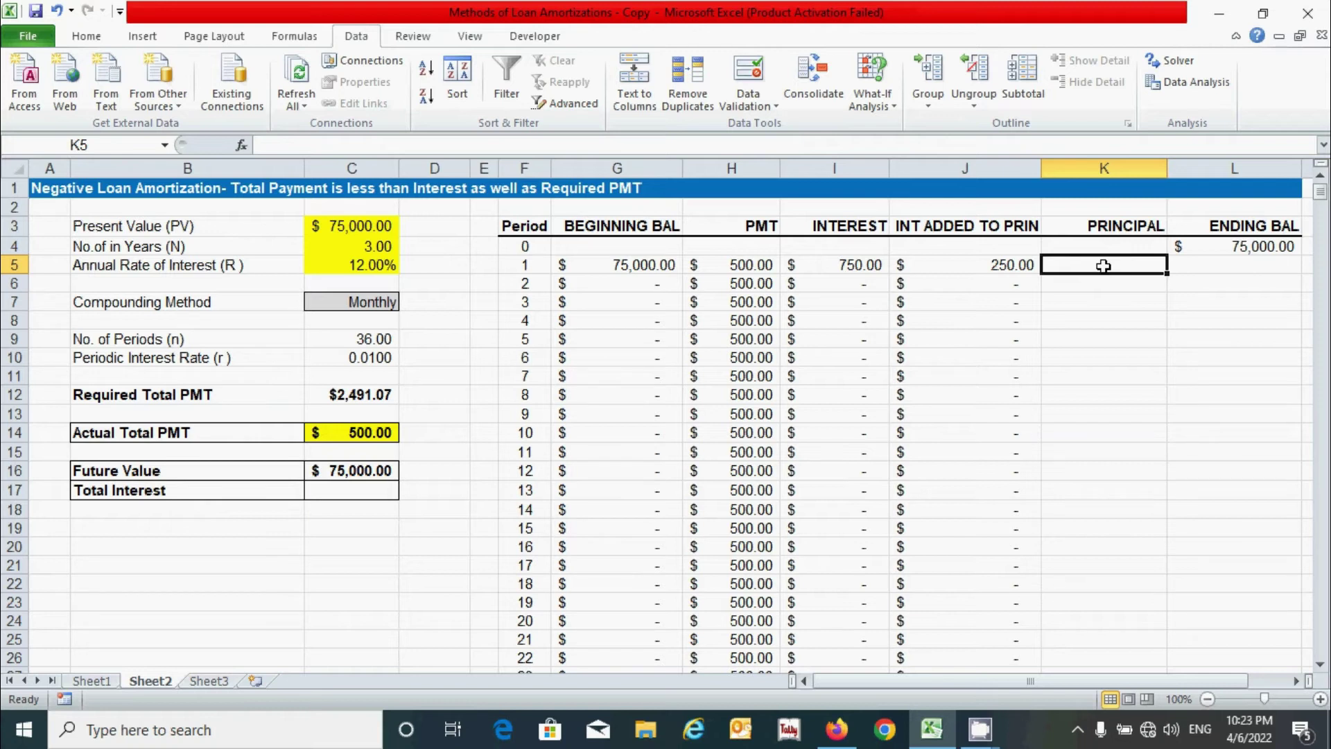
text(=IF()
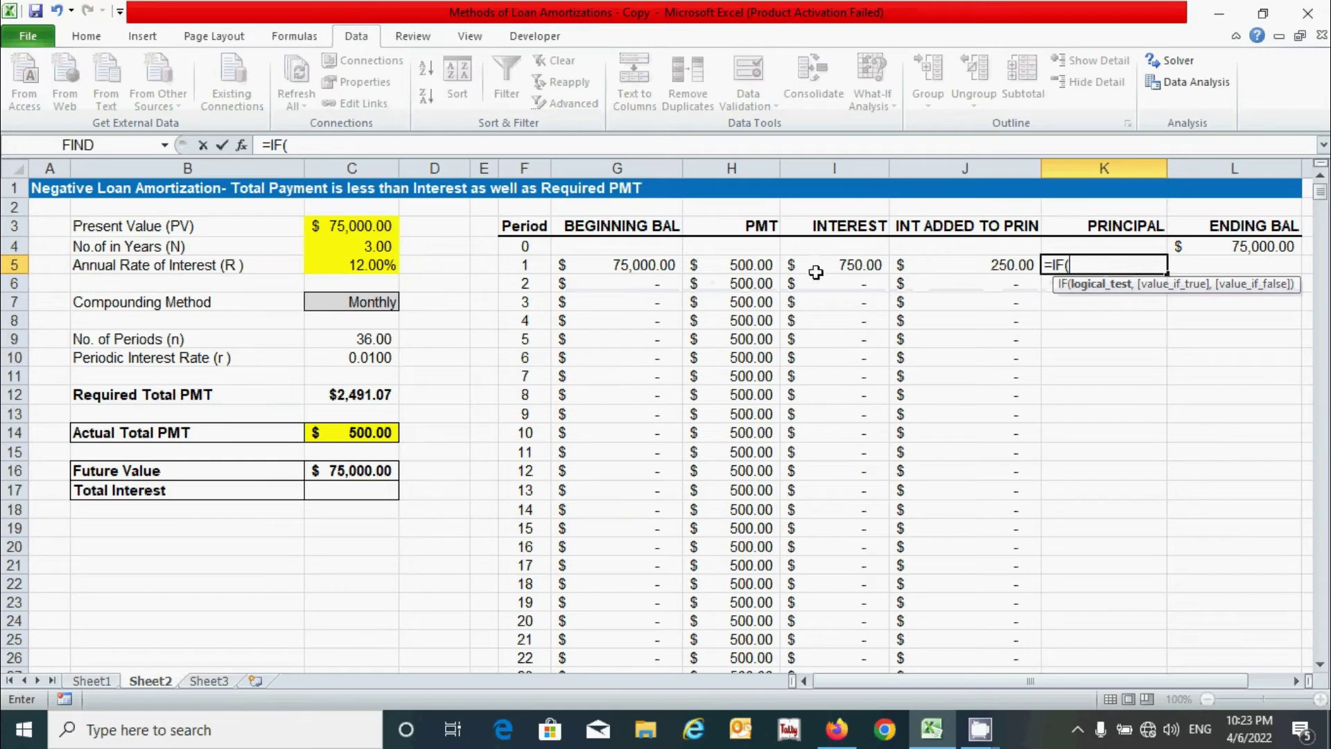
click(746, 264)
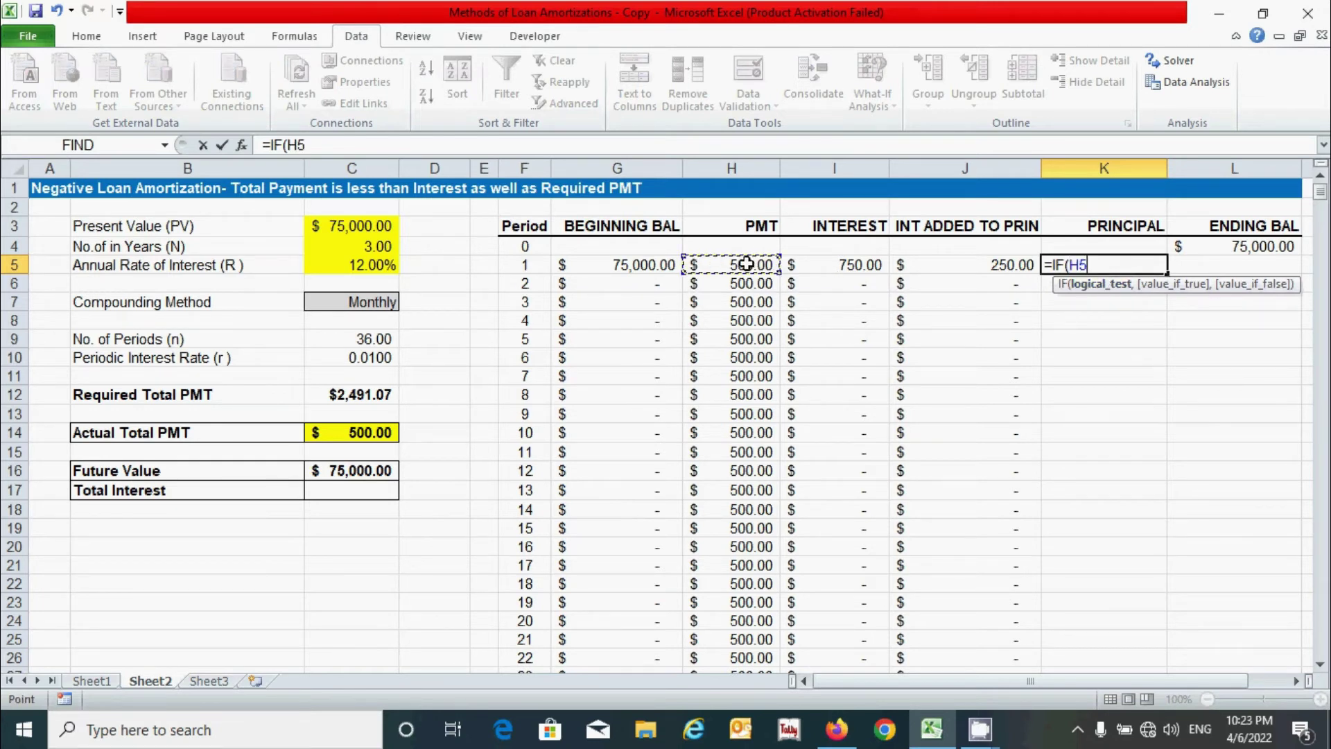
text(>)
click(845, 266)
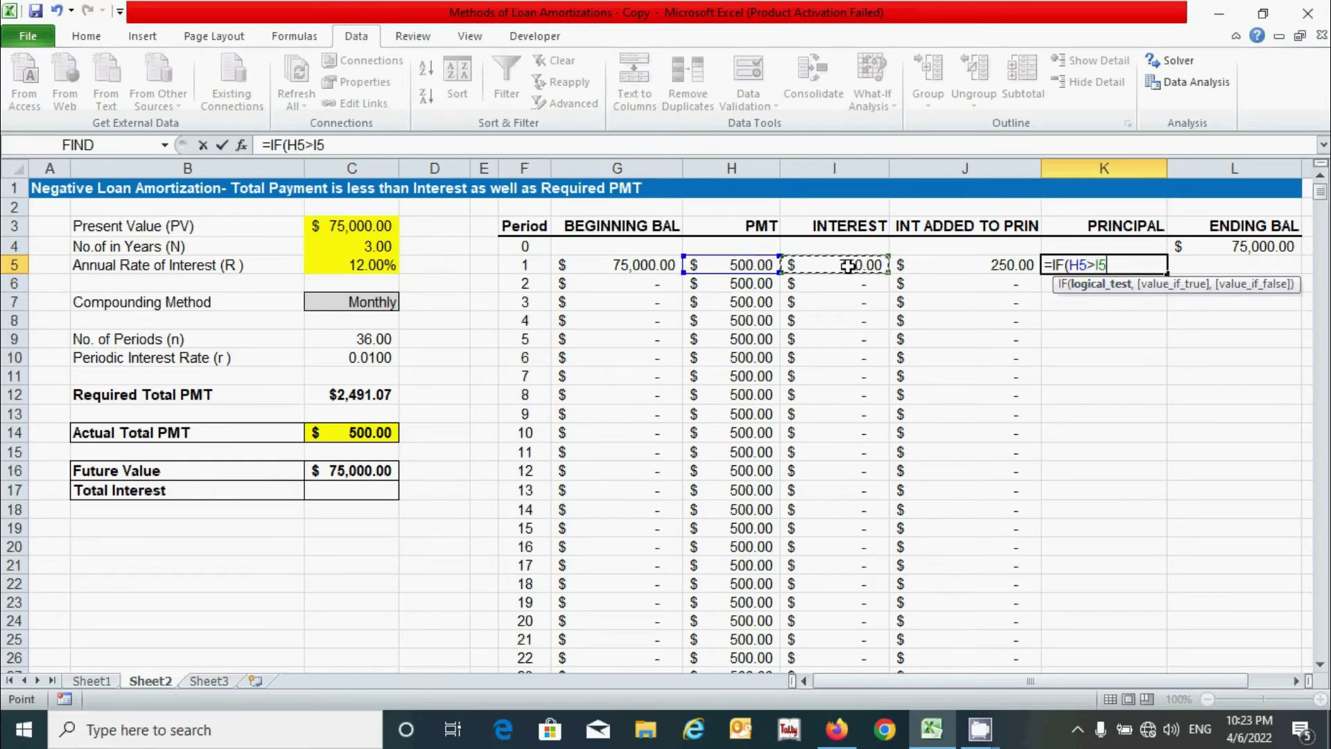
text(,)
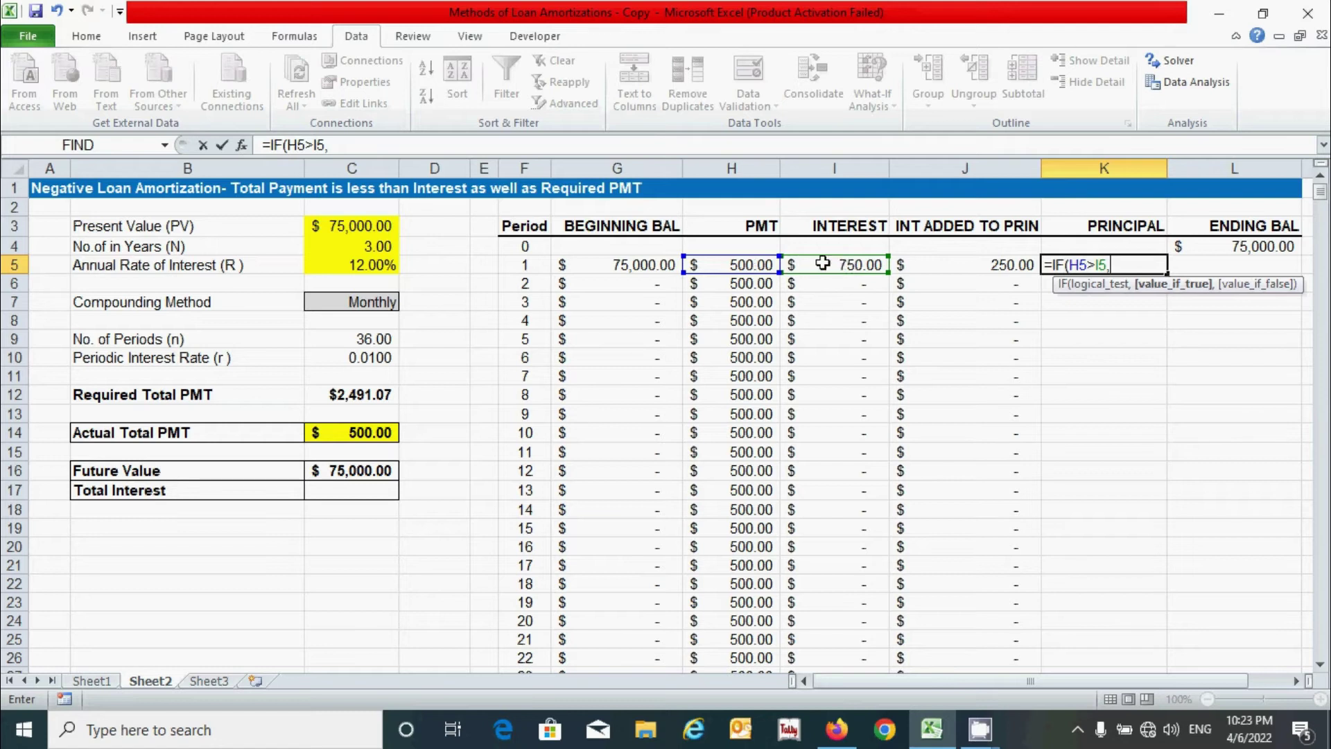
click(760, 264)
text(-)
click(807, 267)
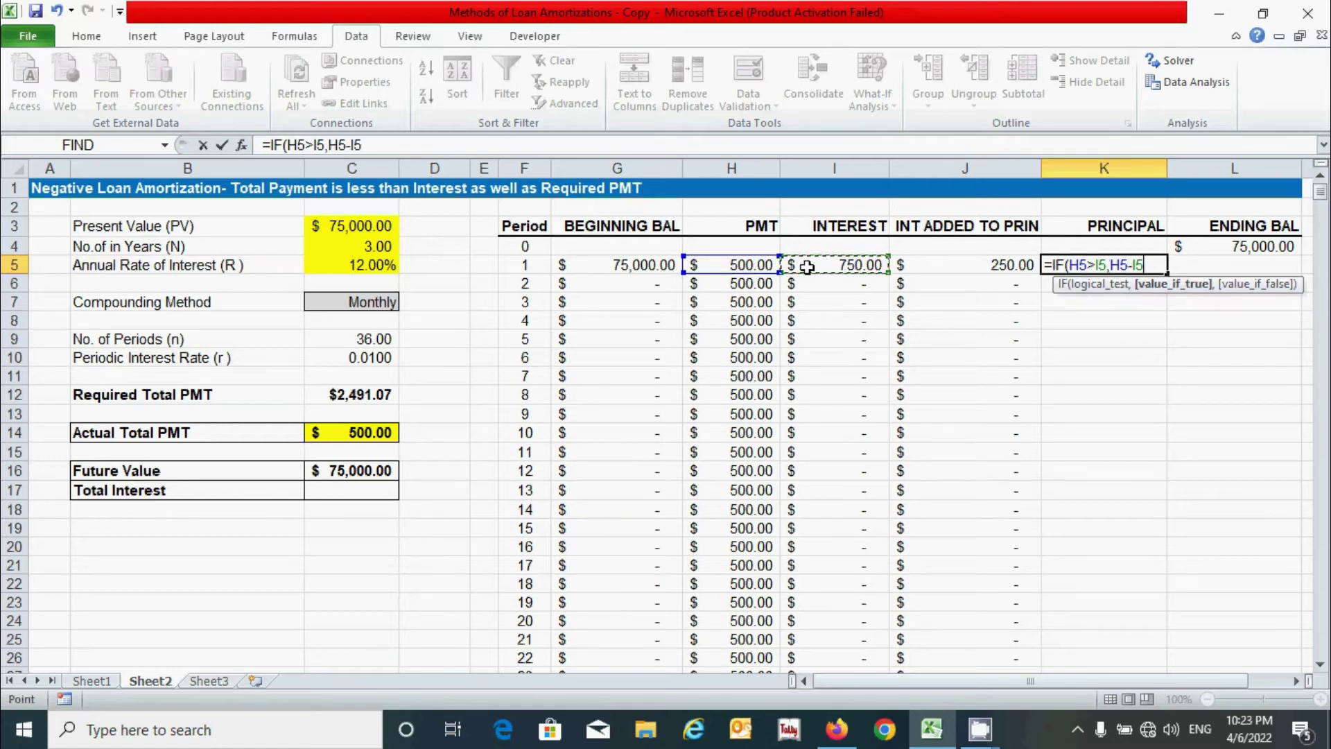
text(,0)
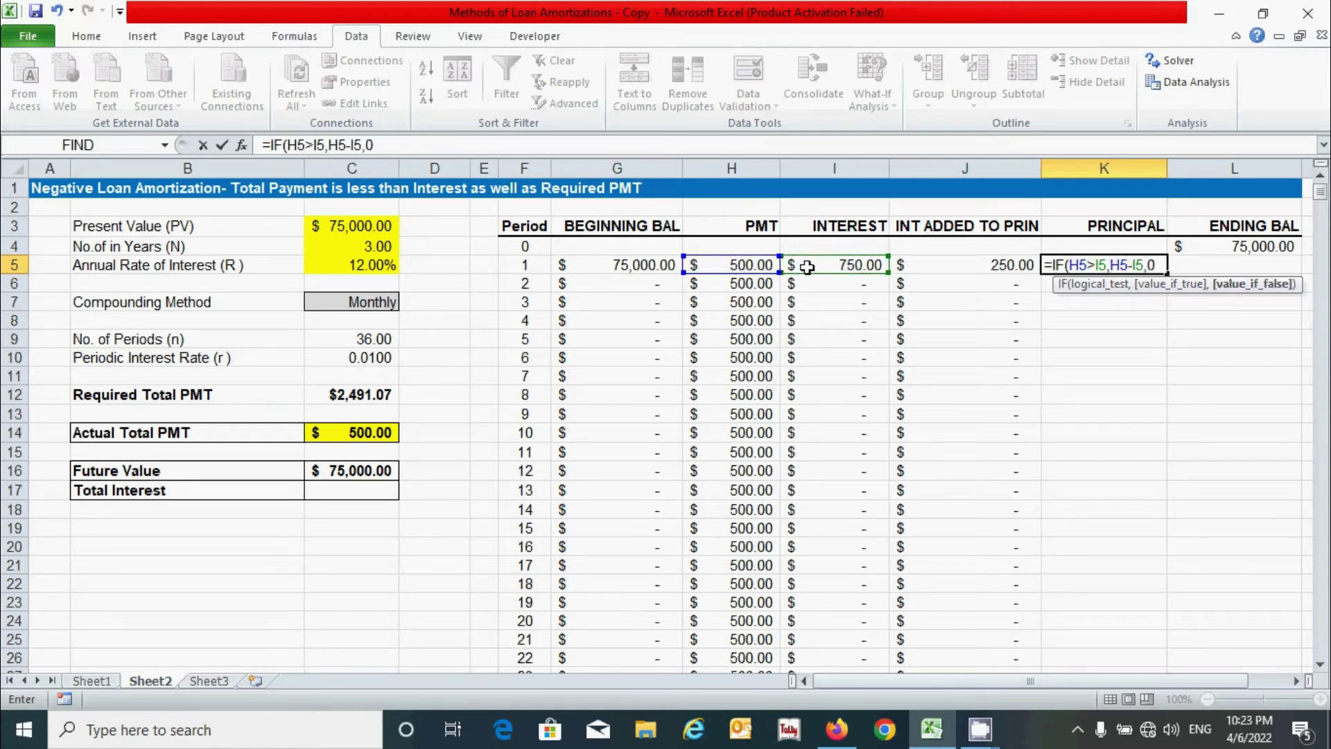
text())
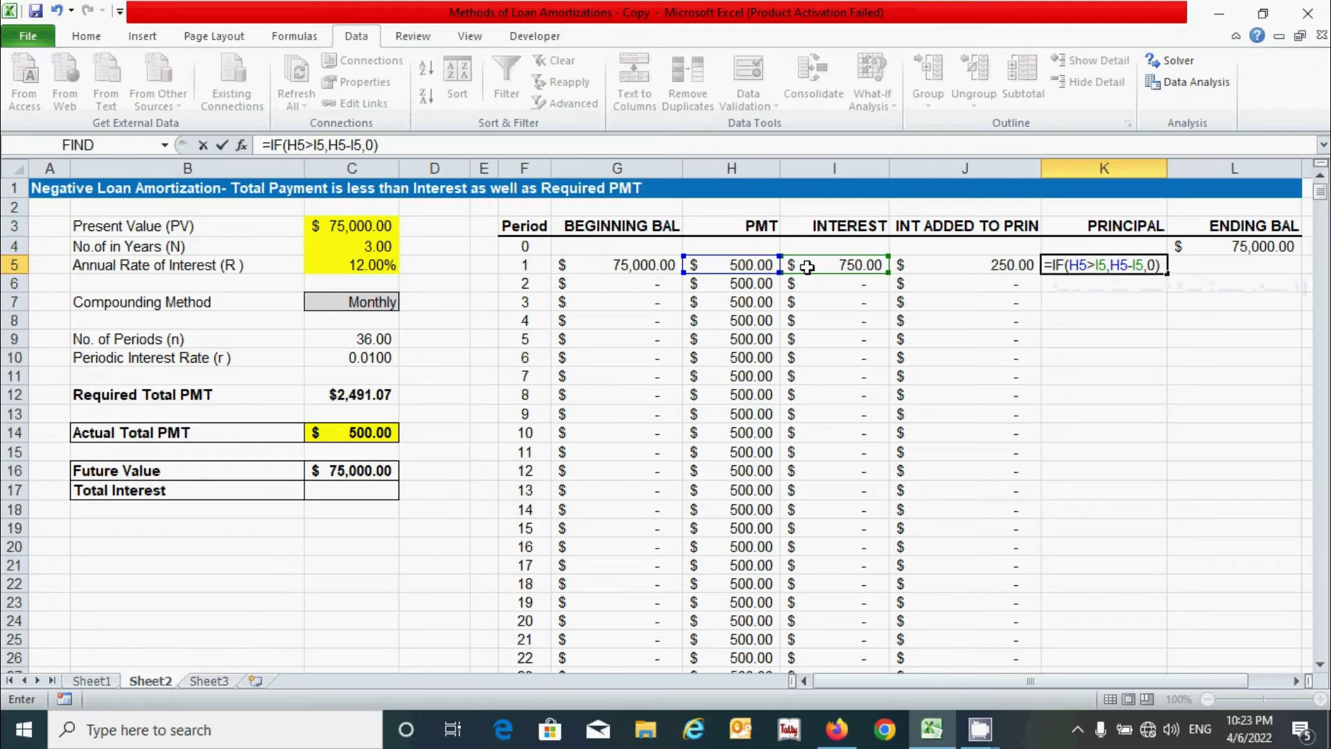
key(Return)
click(1105, 263)
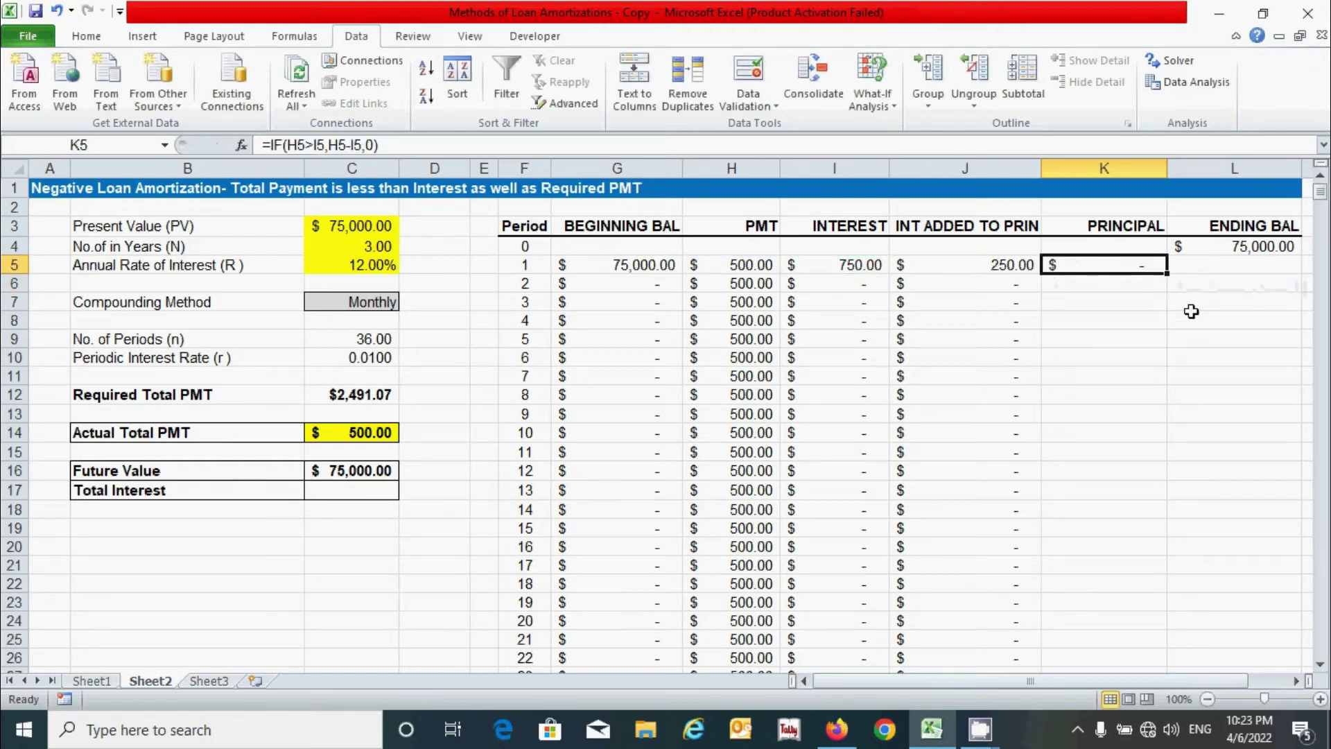
double_click(1167, 275)
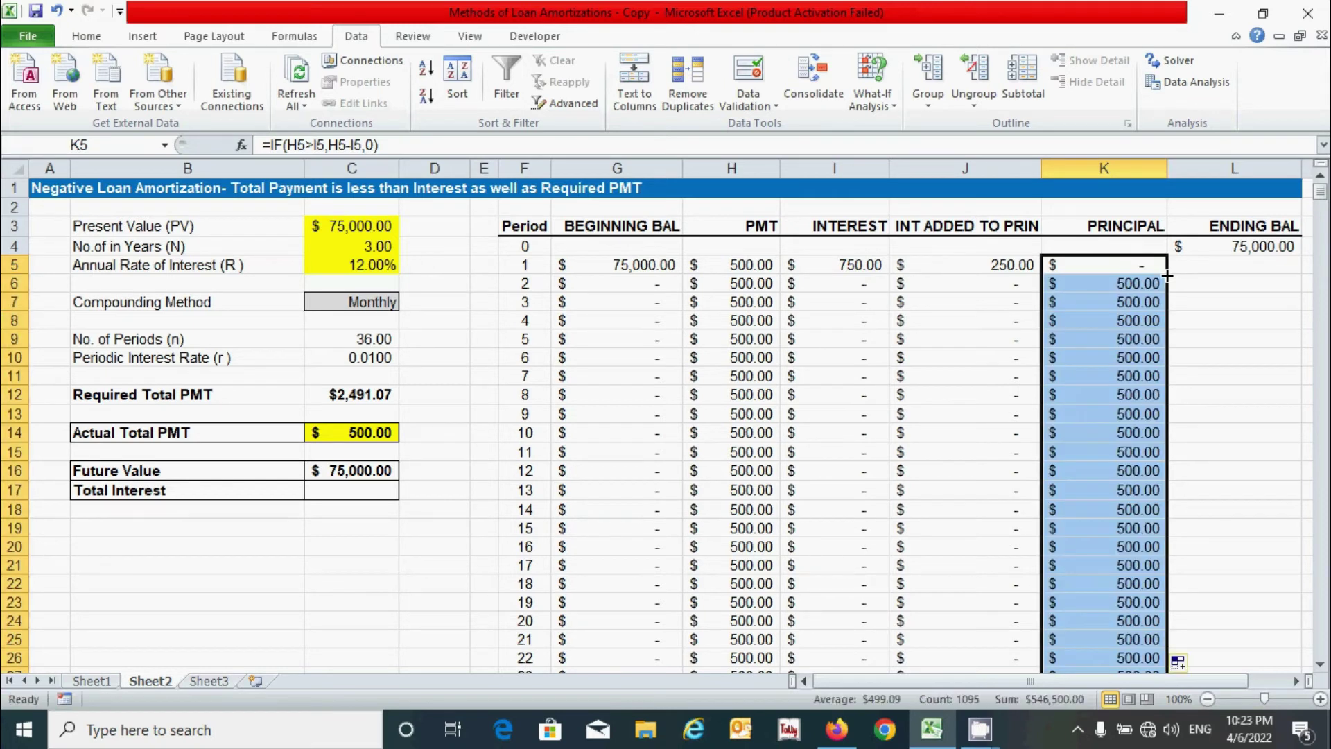
- Calculate the period 1 ending balance in L5 with =G5+J5-K5 and fill the formula down for all periods
click(1220, 265)
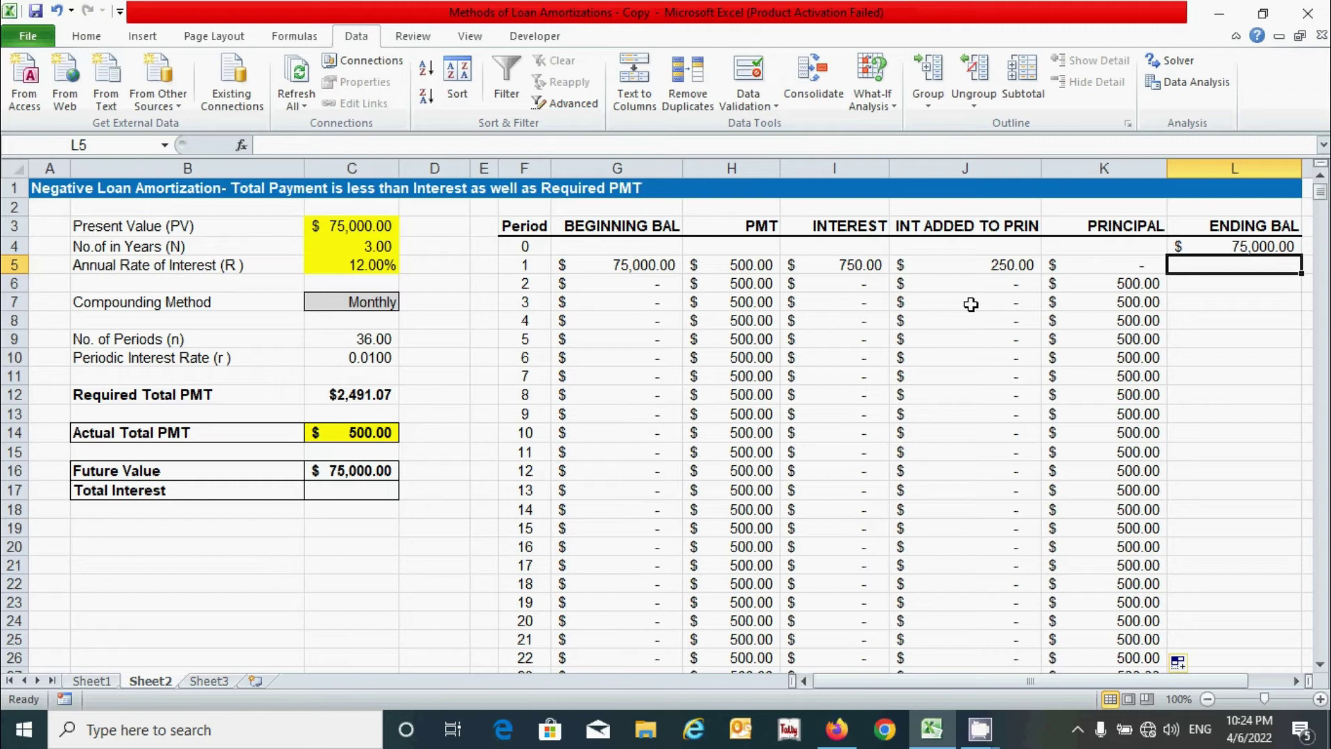
text(=)
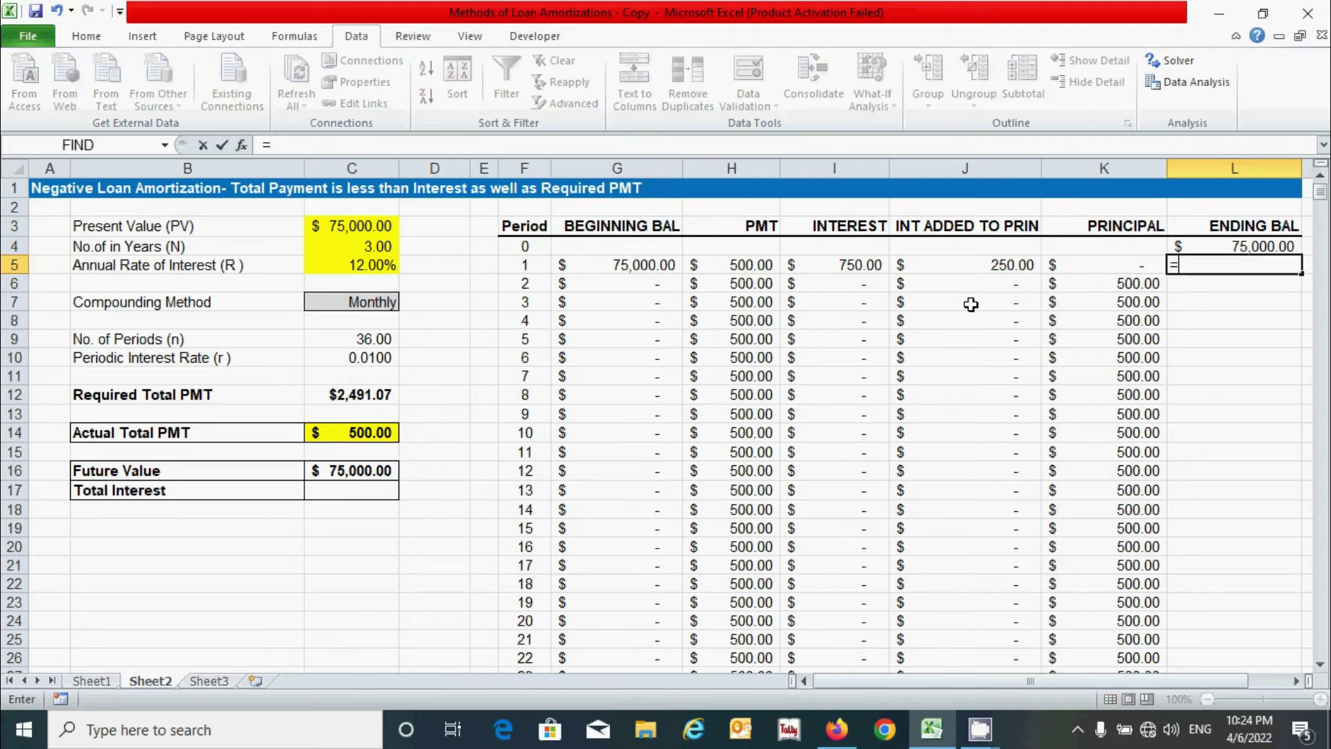
click(651, 266)
text(+)
click(998, 268)
text(-)
click(1092, 269)
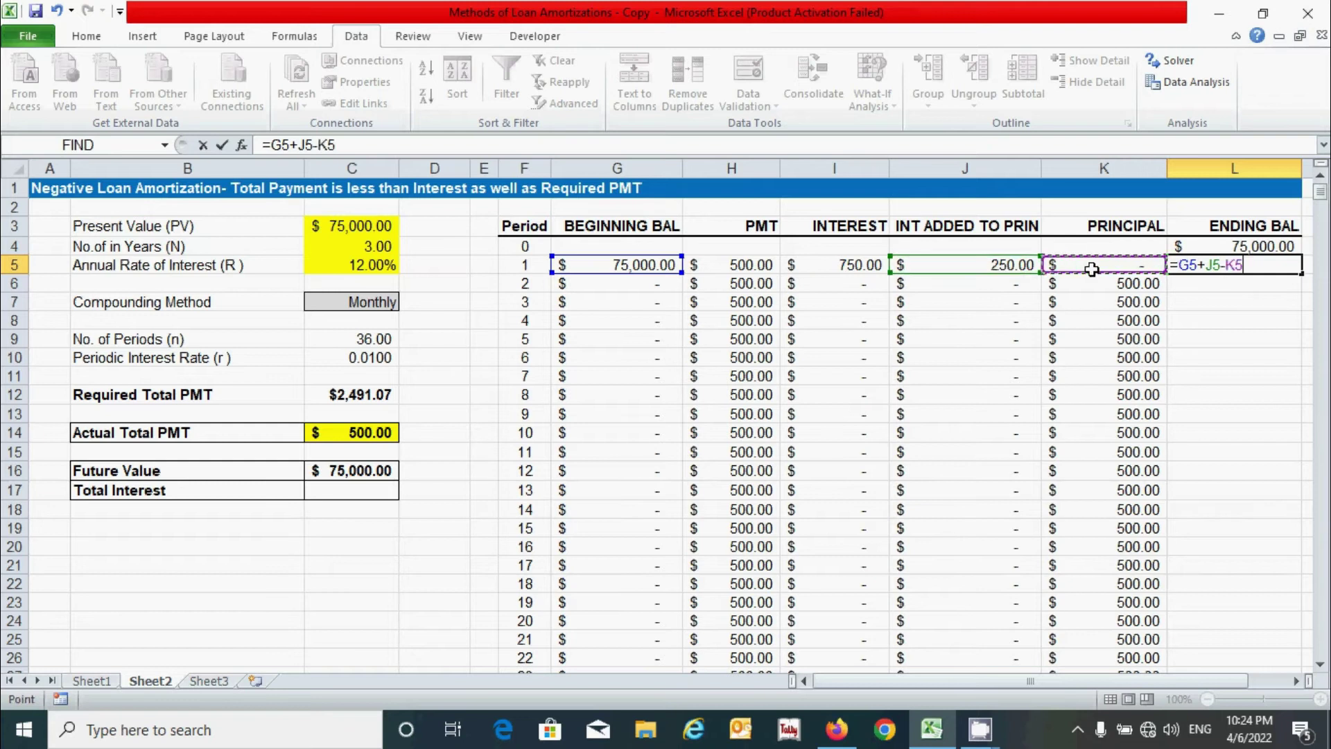
key(Return)
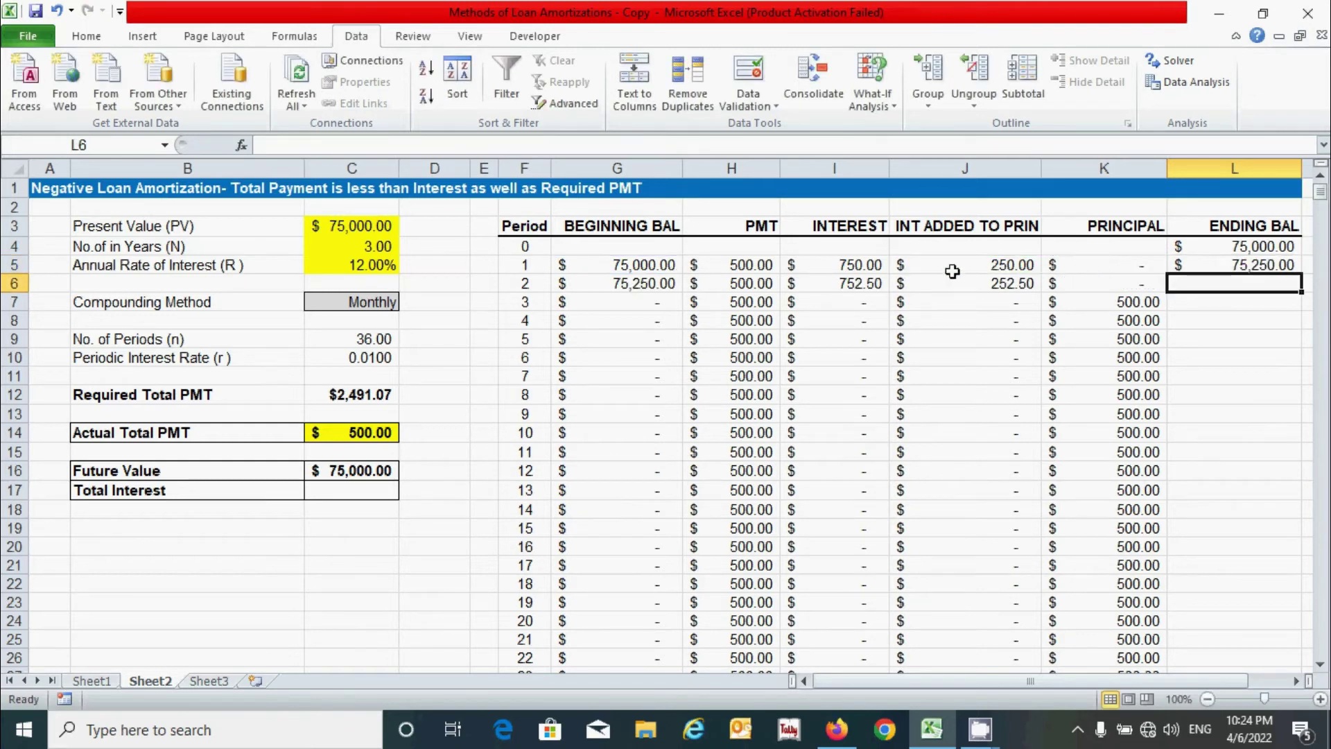
click(1213, 263)
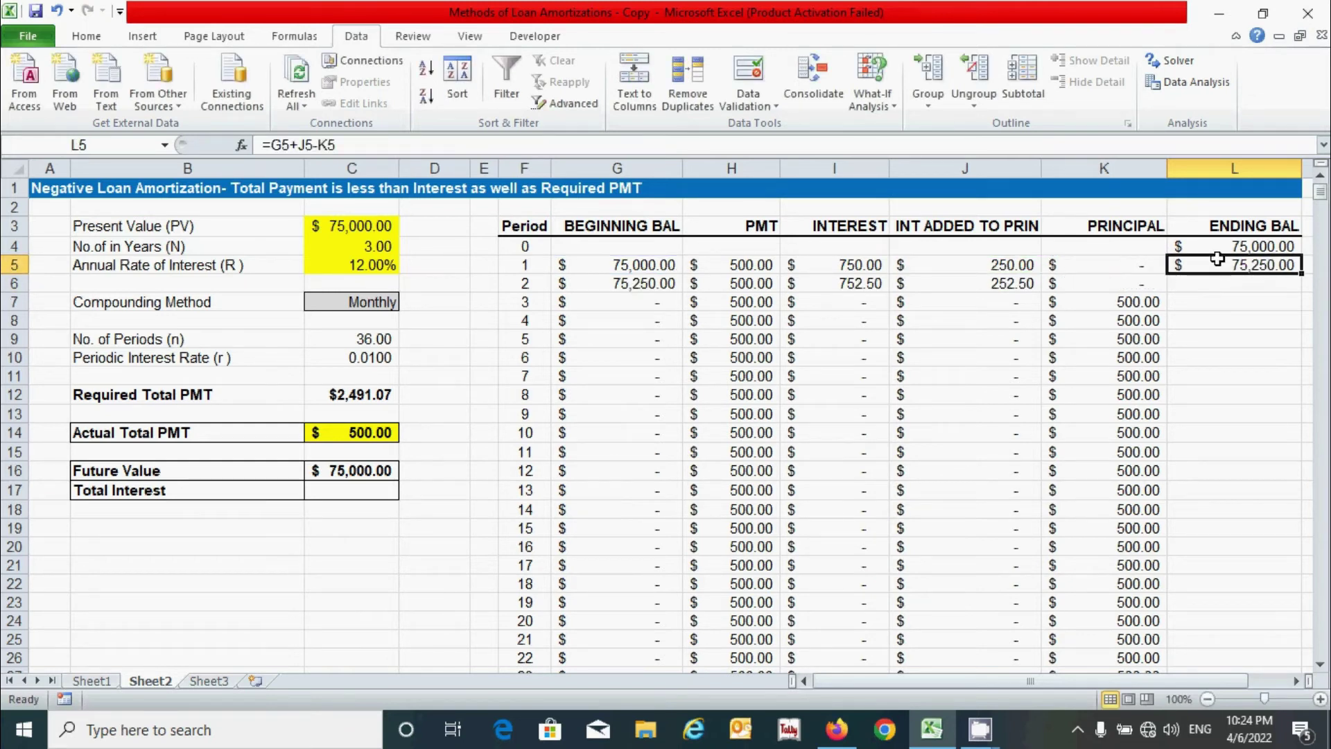
double_click(1301, 276)
- Examine the completed schedule down to the period 36 row and the rows beyond the loan term
click(1120, 339)
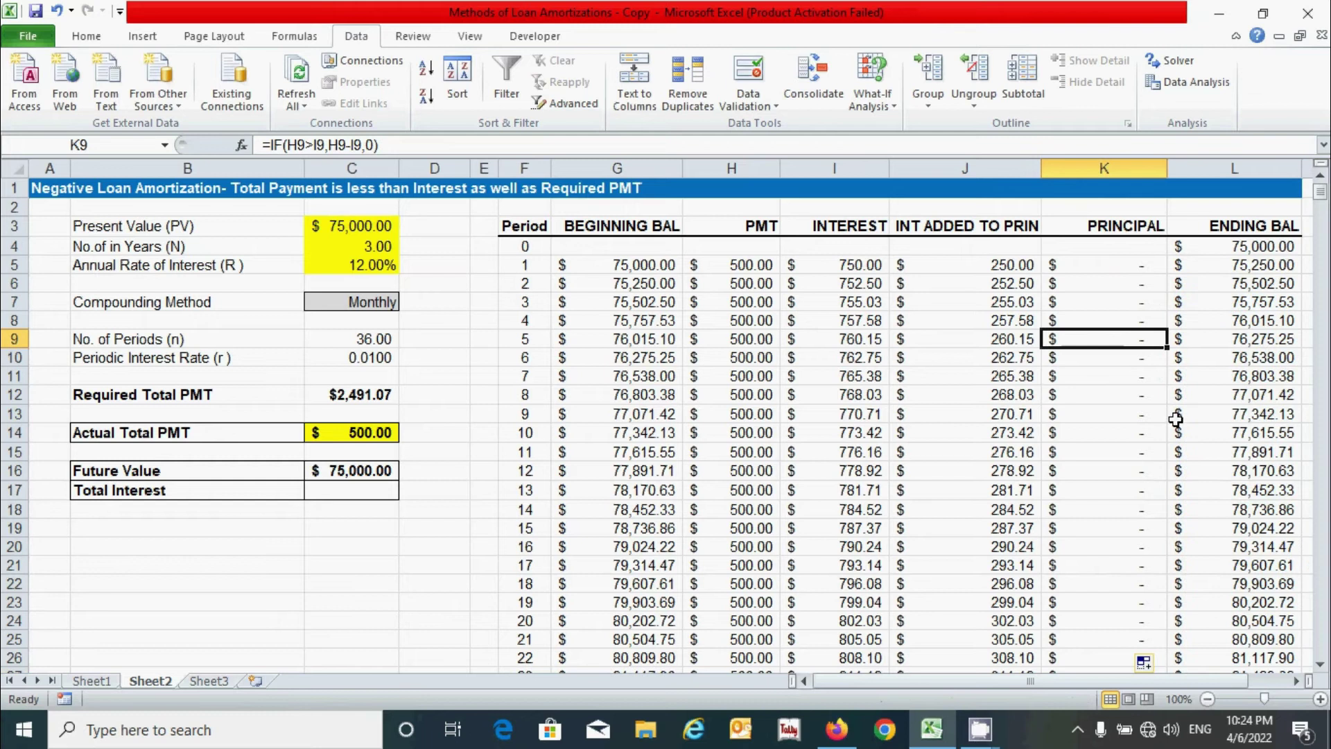
click(450, 415)
scroll(1090, 400, down, 6)
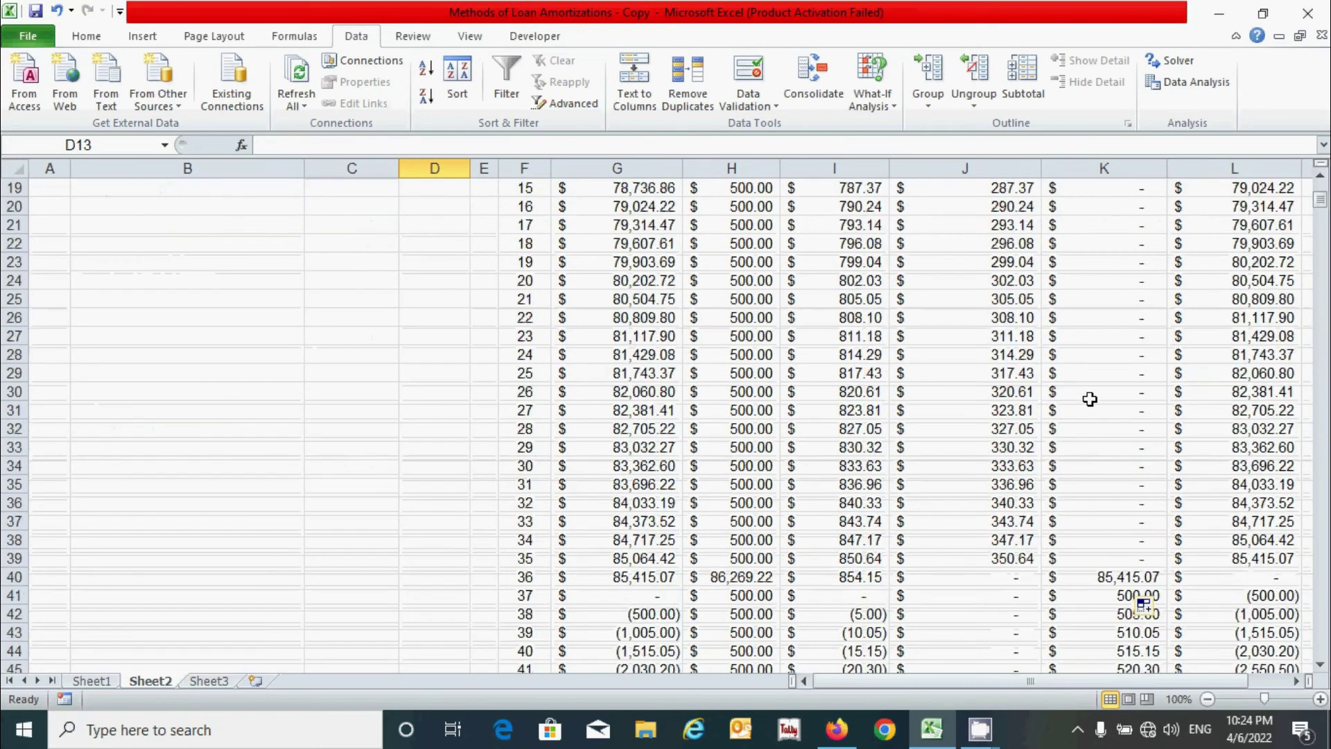
scroll(1090, 400, down, 2)
click(521, 469)
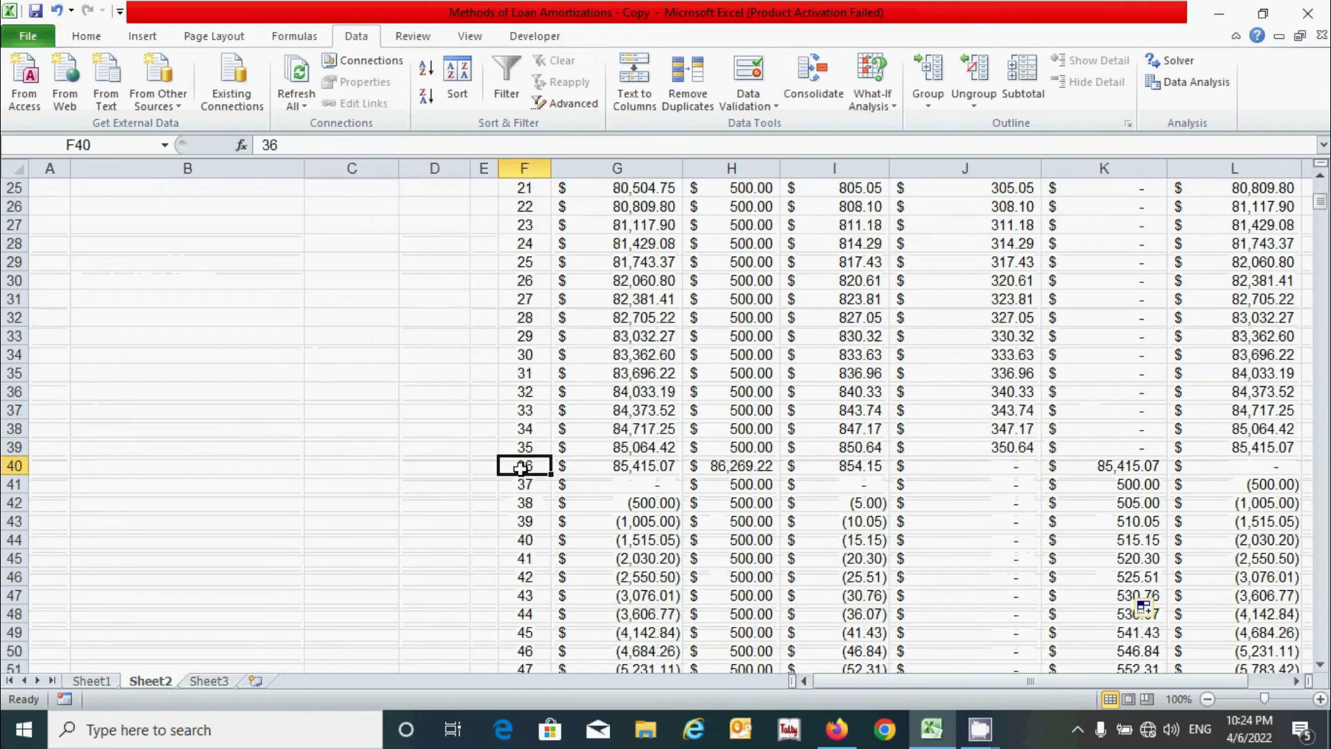
drag(521, 469, 1212, 463)
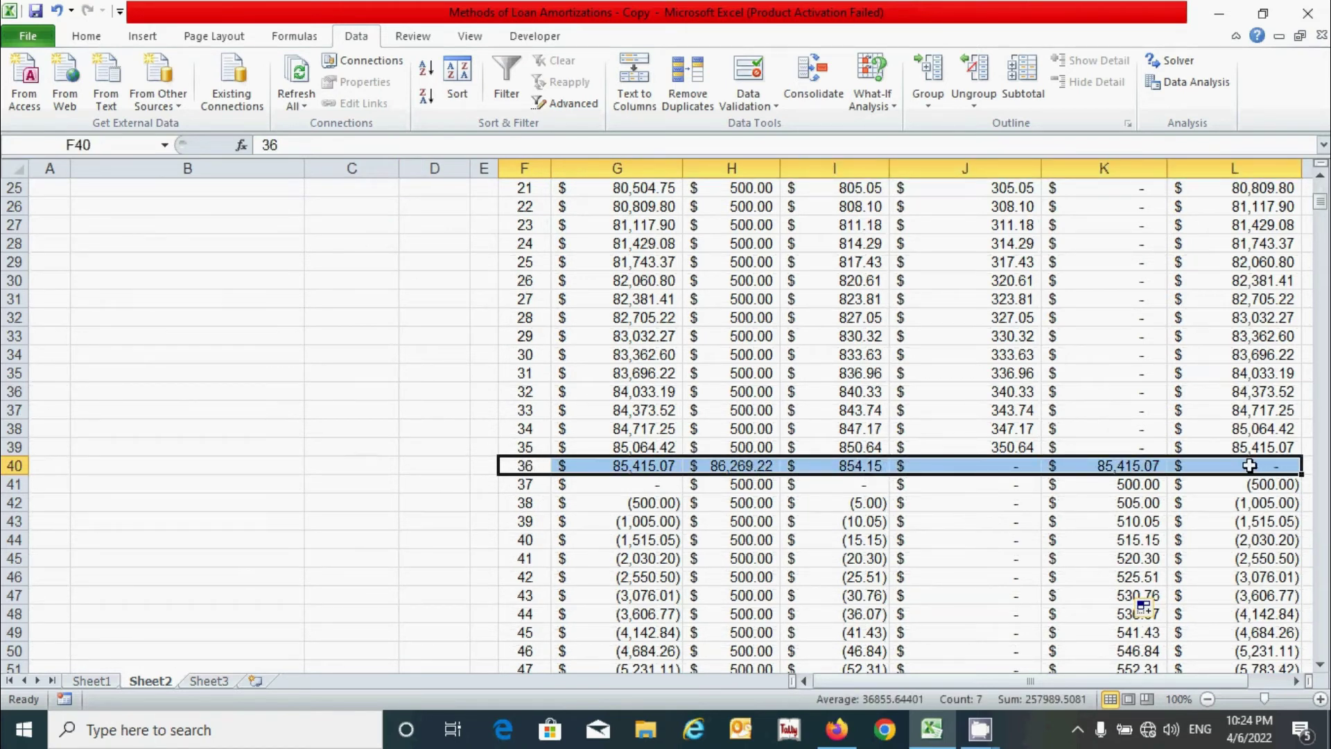
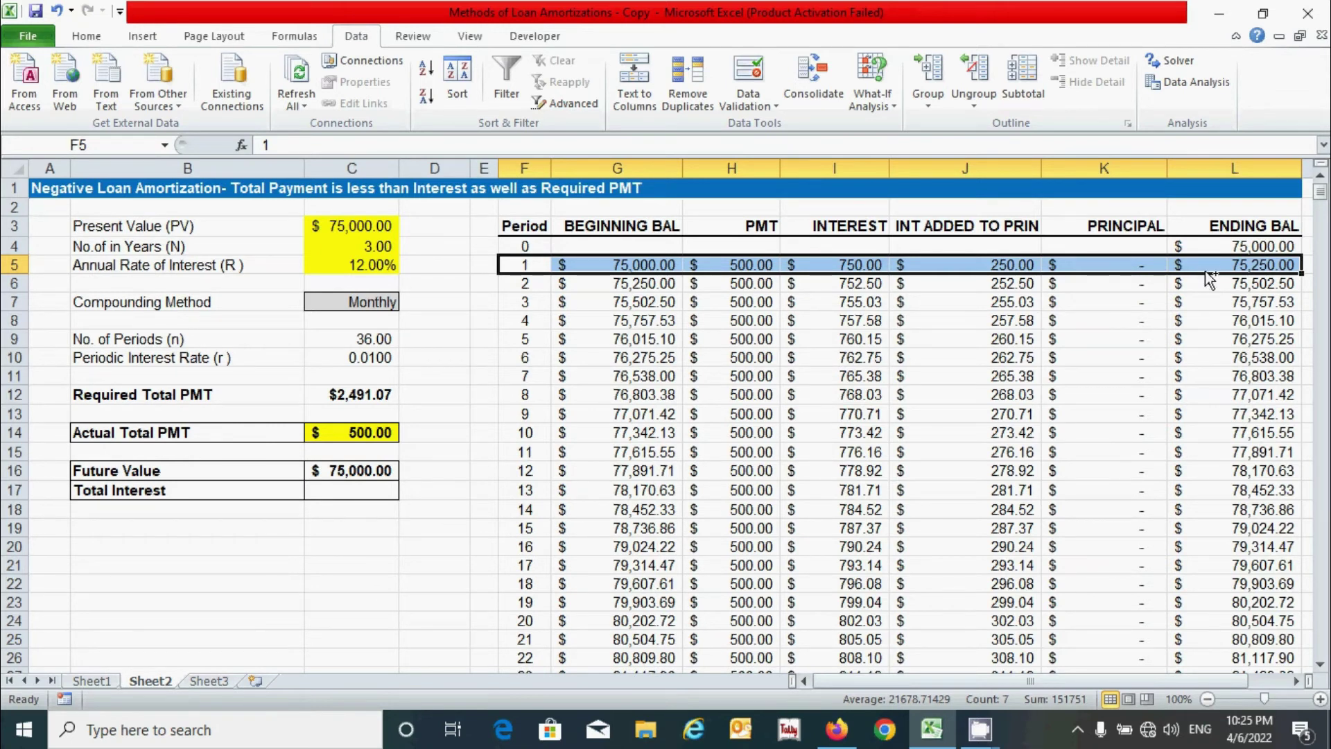
- Create a formula-based conditional formatting rule for the schedule range F5:L1099 using =$F5>$C$9
key(ctrl+shift+Down)
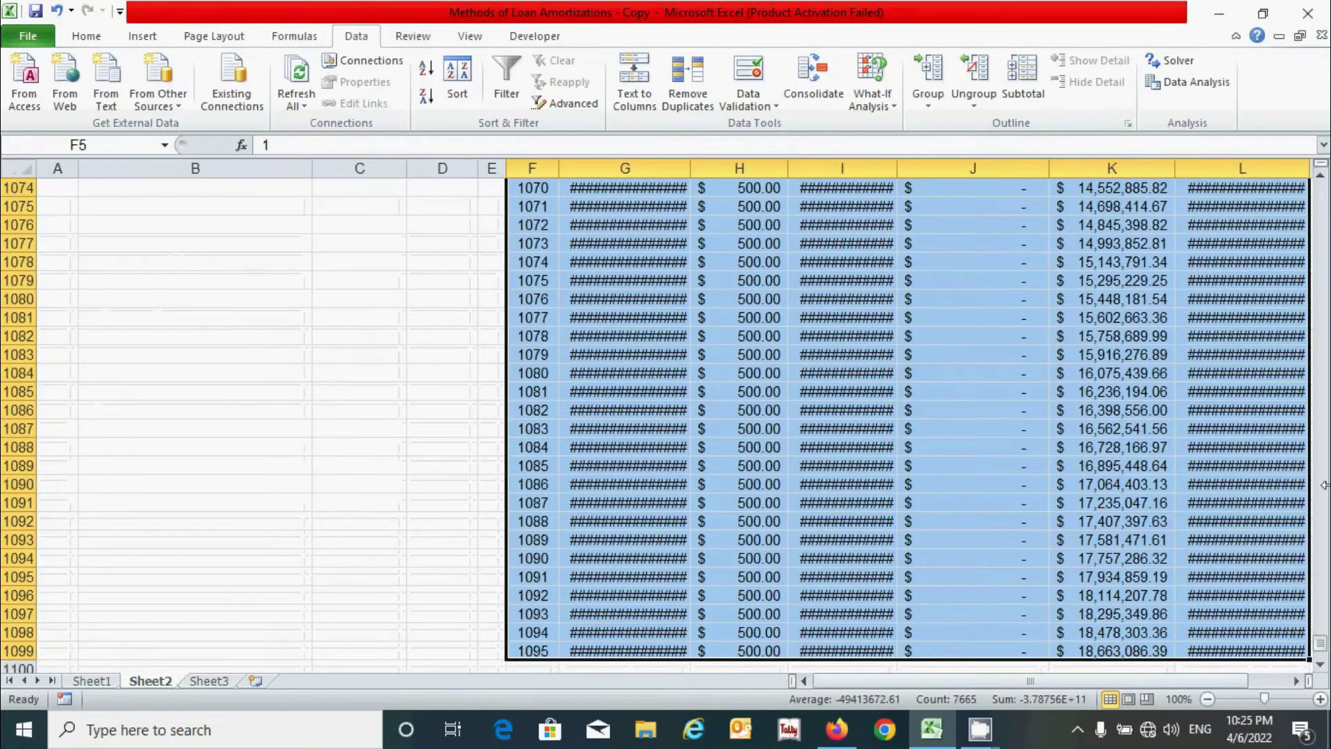
key(ctrl+BackSpace)
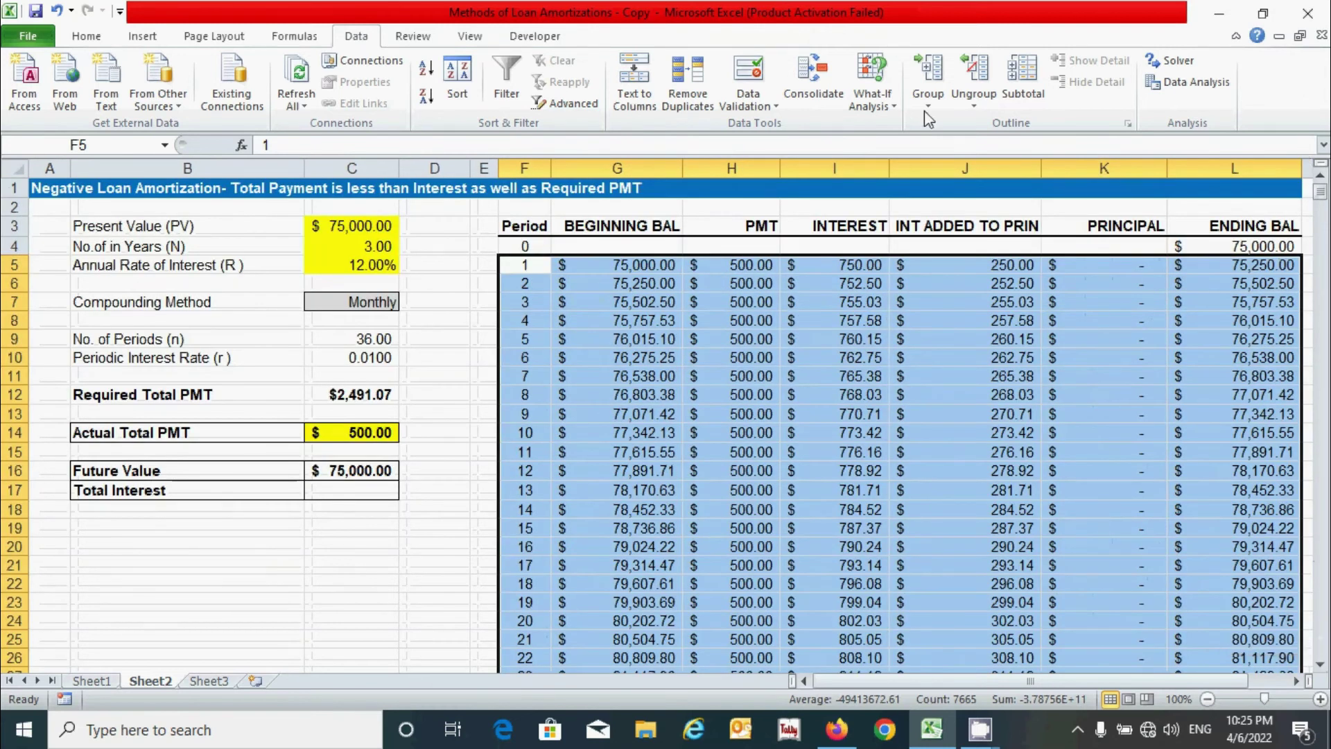
click(72, 37)
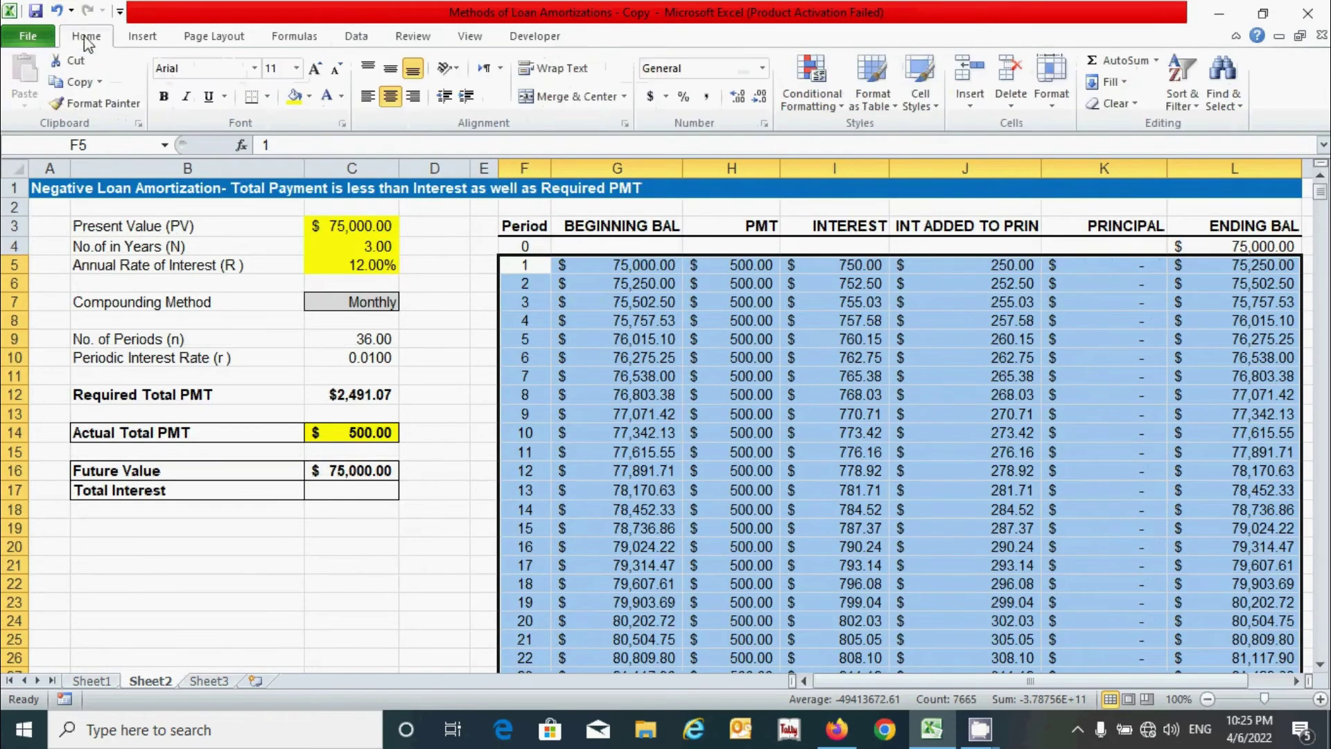
click(836, 111)
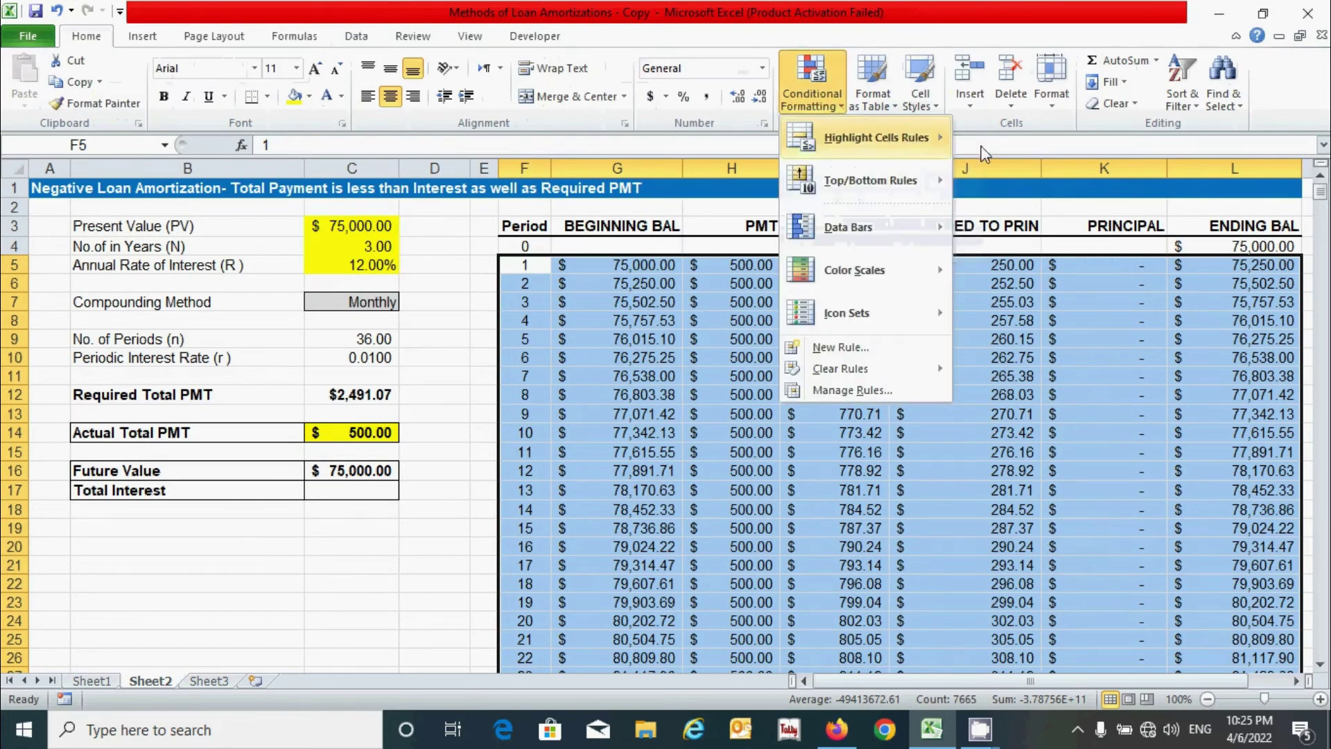
click(838, 348)
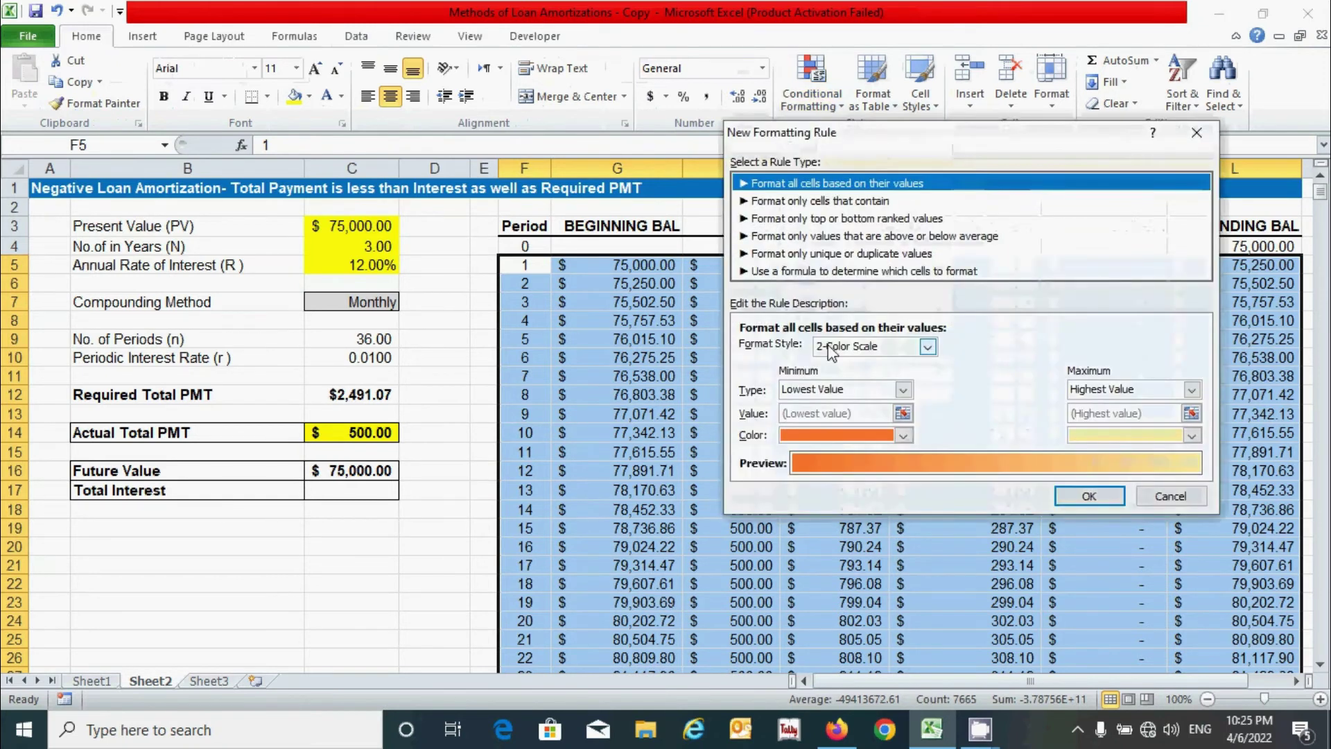
click(815, 275)
click(816, 350)
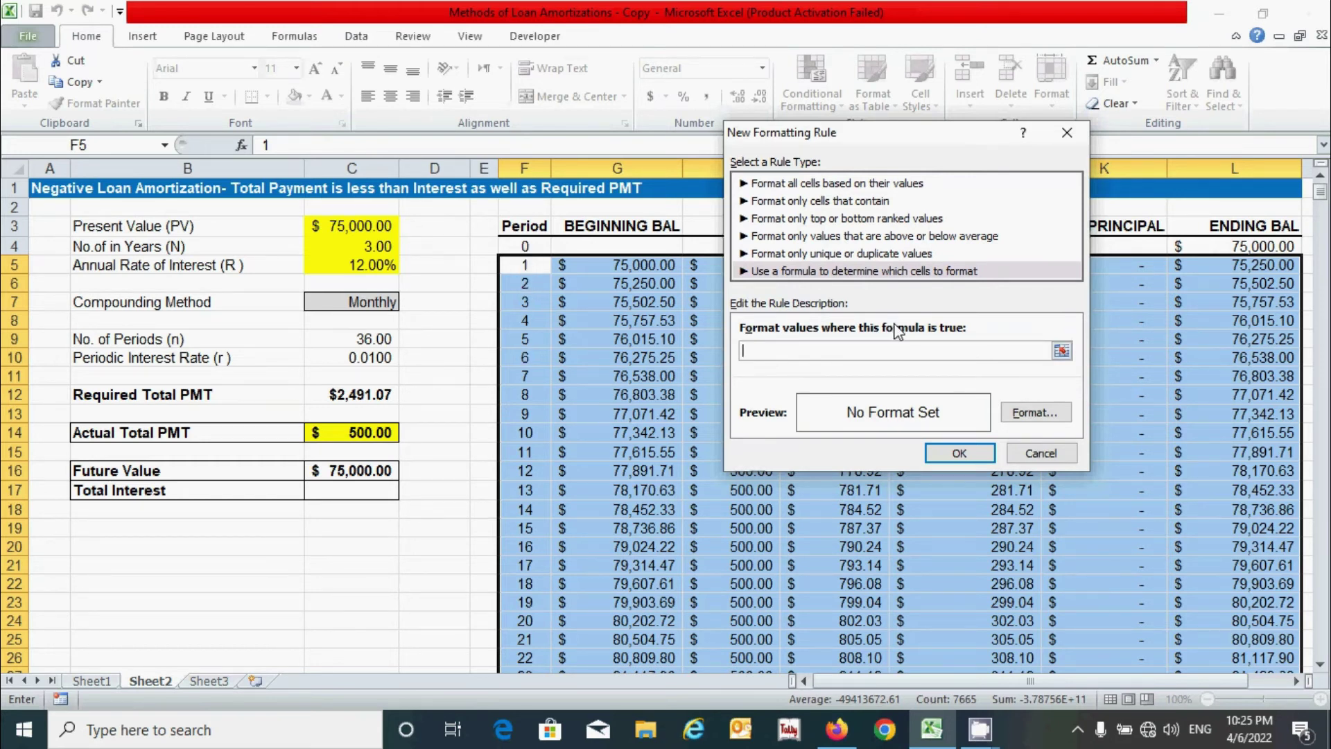
text(=)
text(F5>)
click(367, 338)
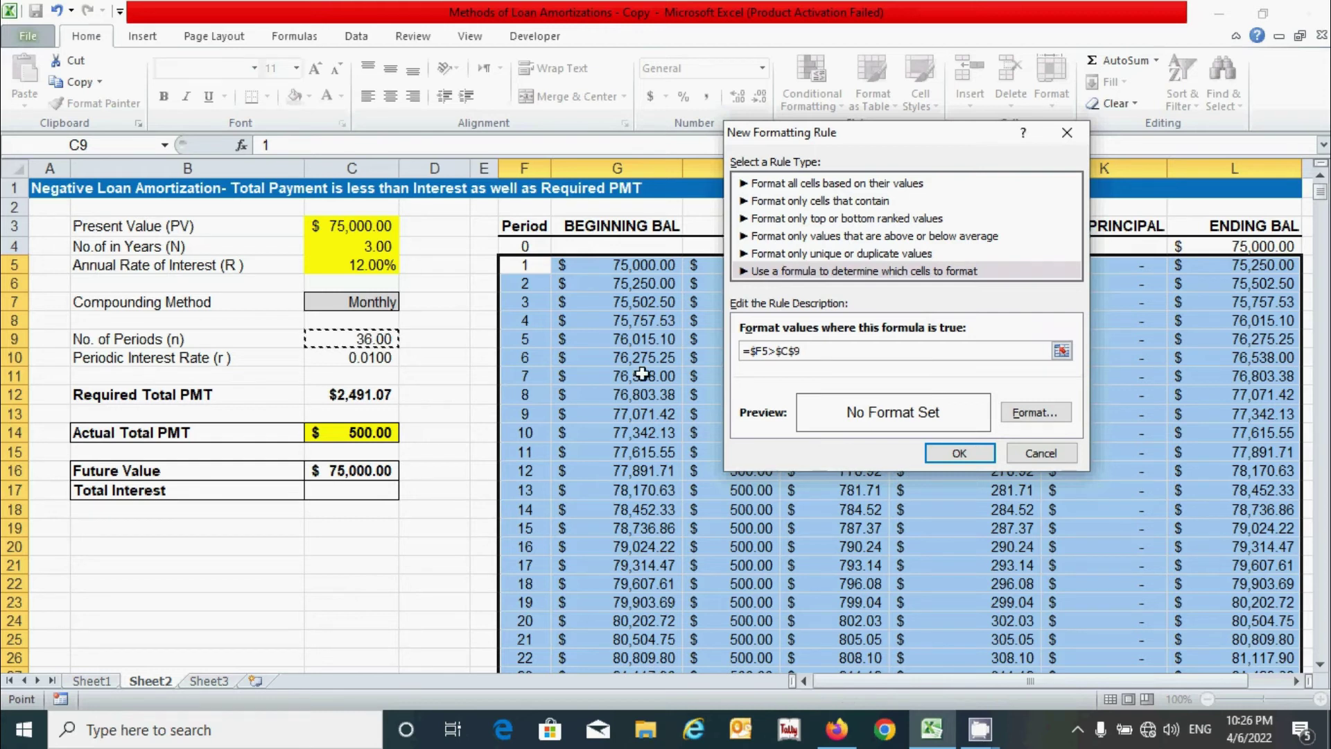
- Set the rule's font color to white and apply it to the schedule
click(1047, 415)
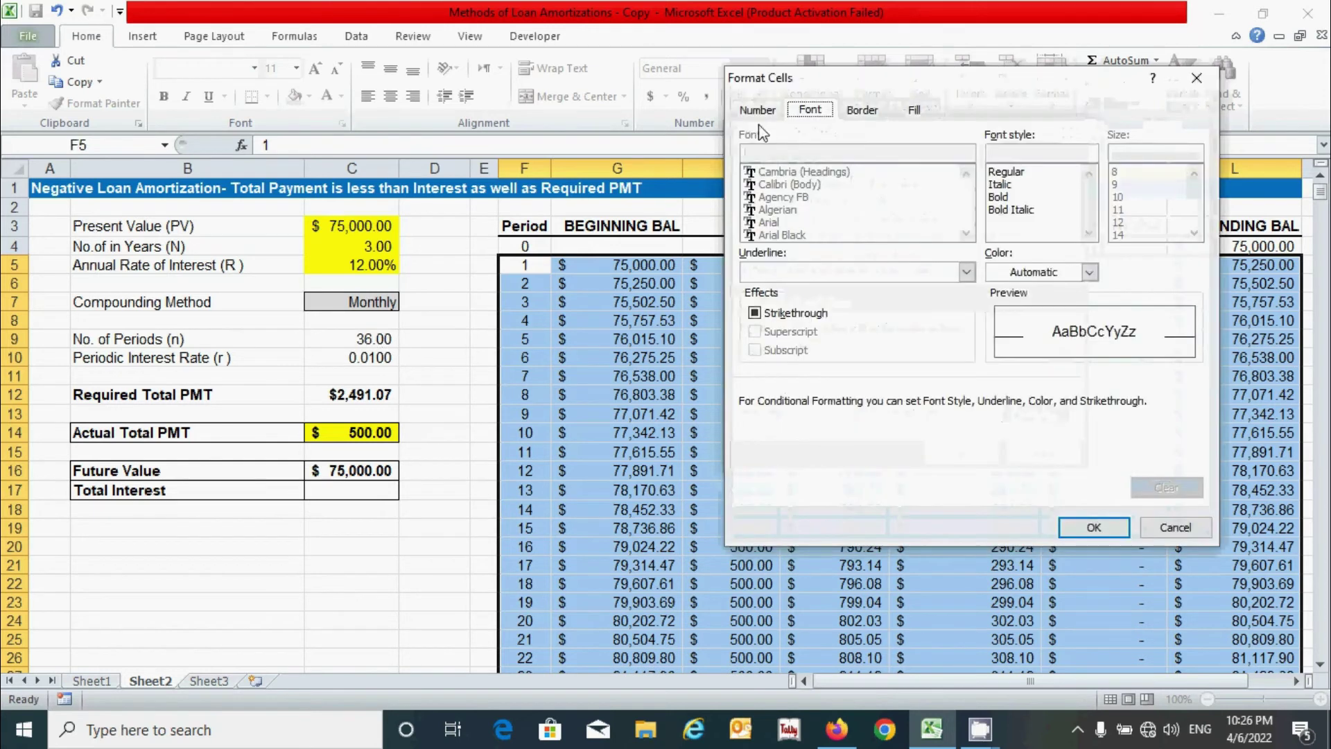
click(1091, 272)
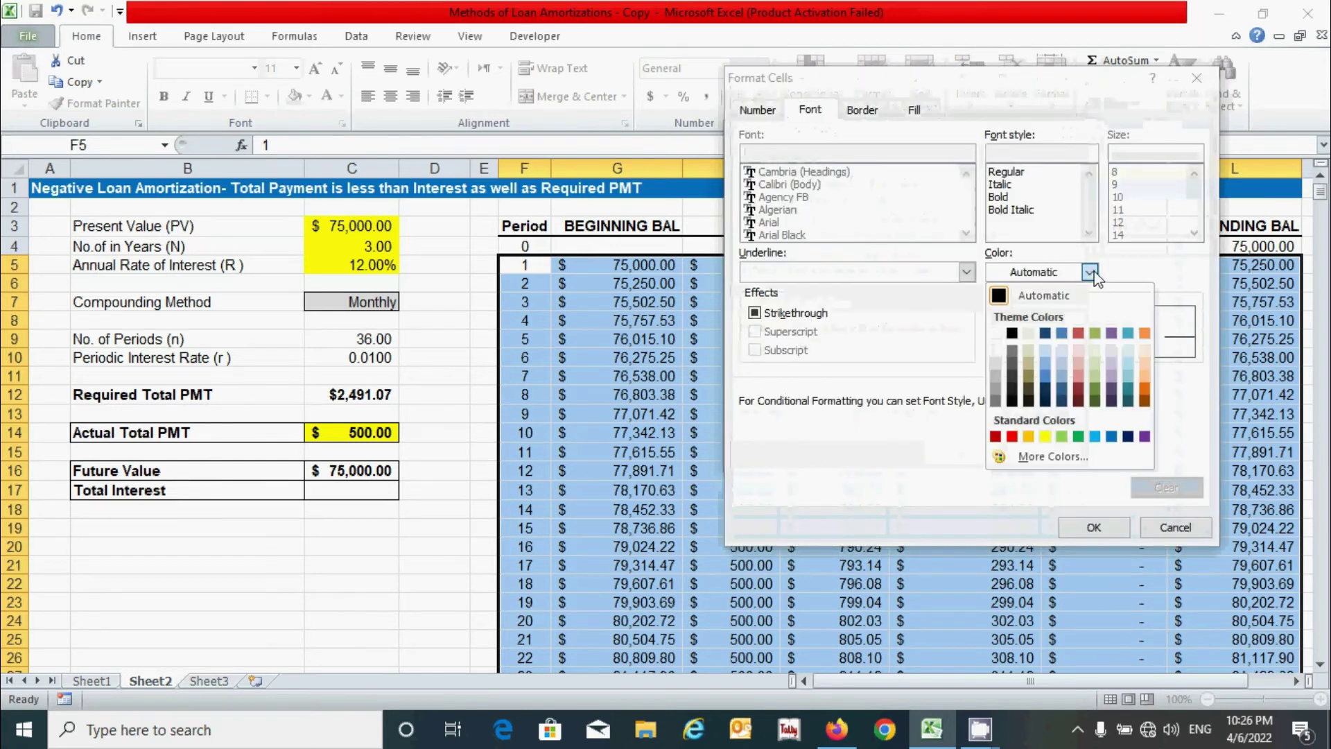
click(994, 334)
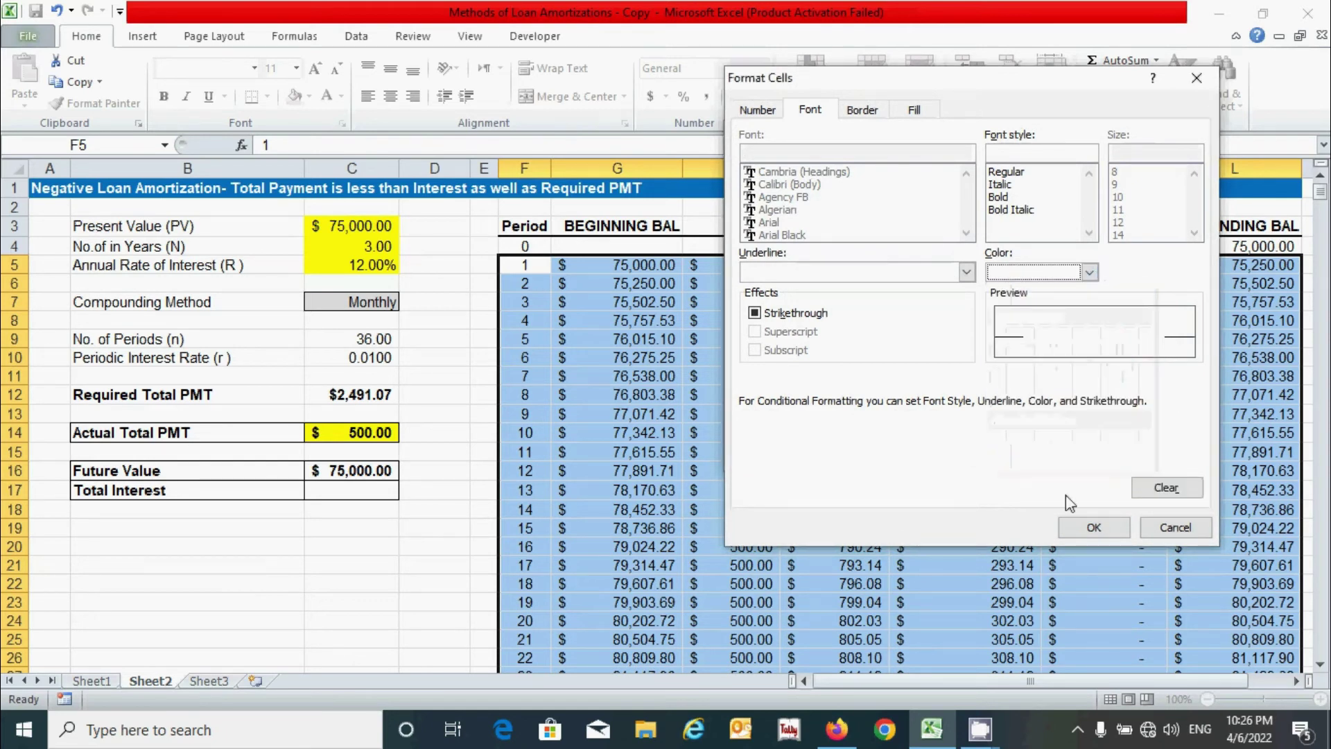
click(1095, 528)
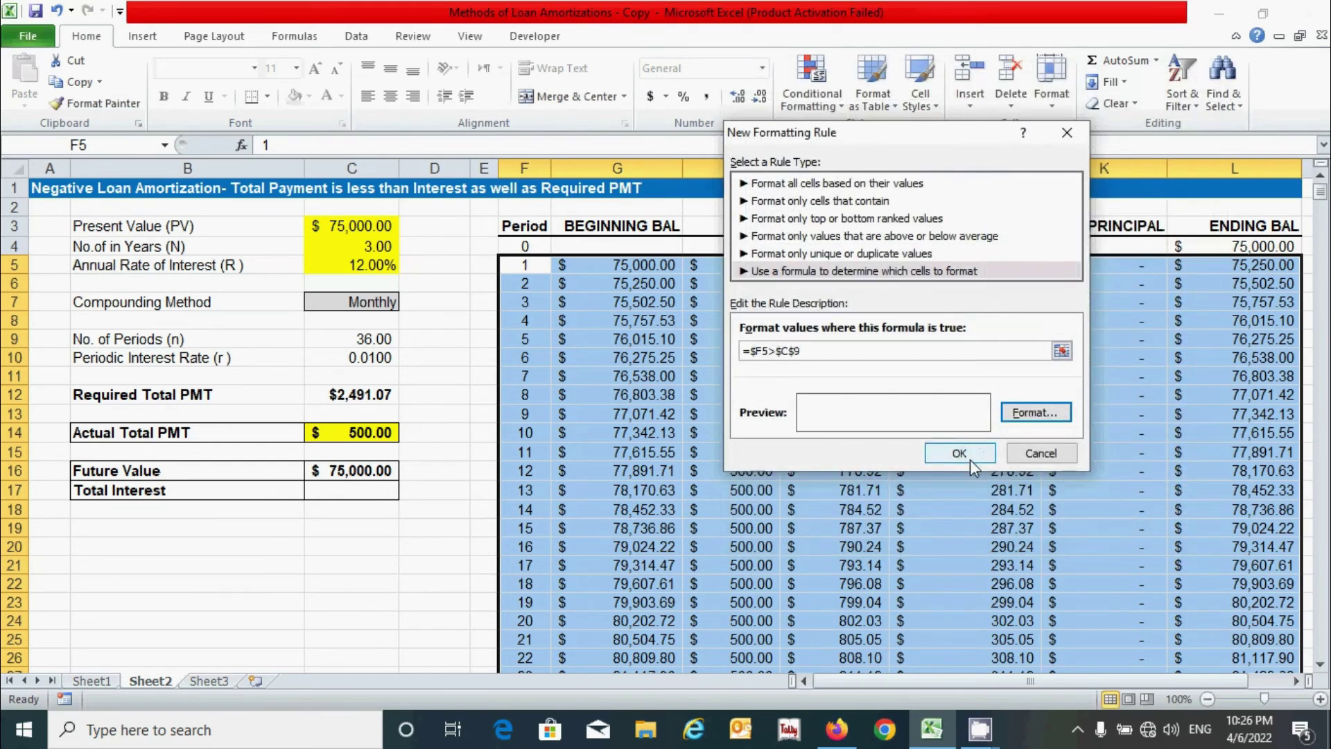
click(959, 454)
- Check how the rows after period 36 display with the conditional formatting, including when they are selected
click(456, 525)
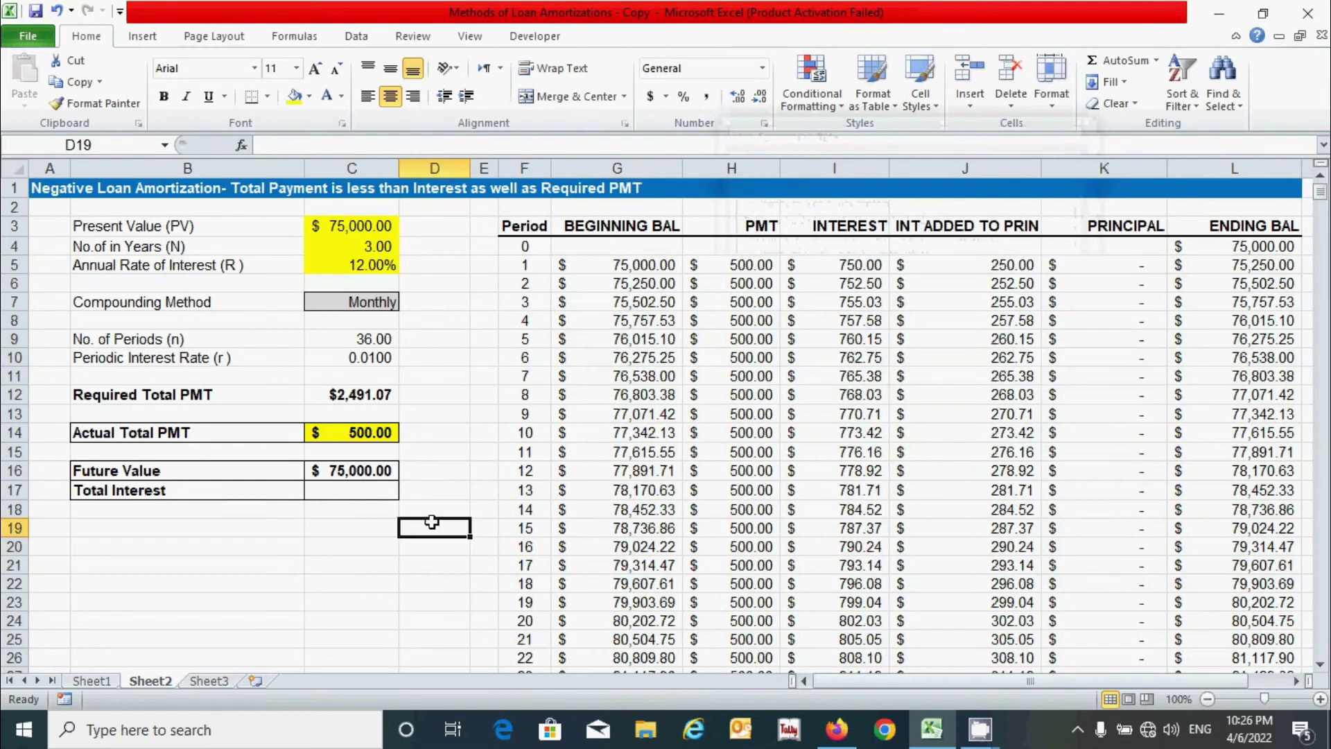
scroll(1152, 428, down, 11)
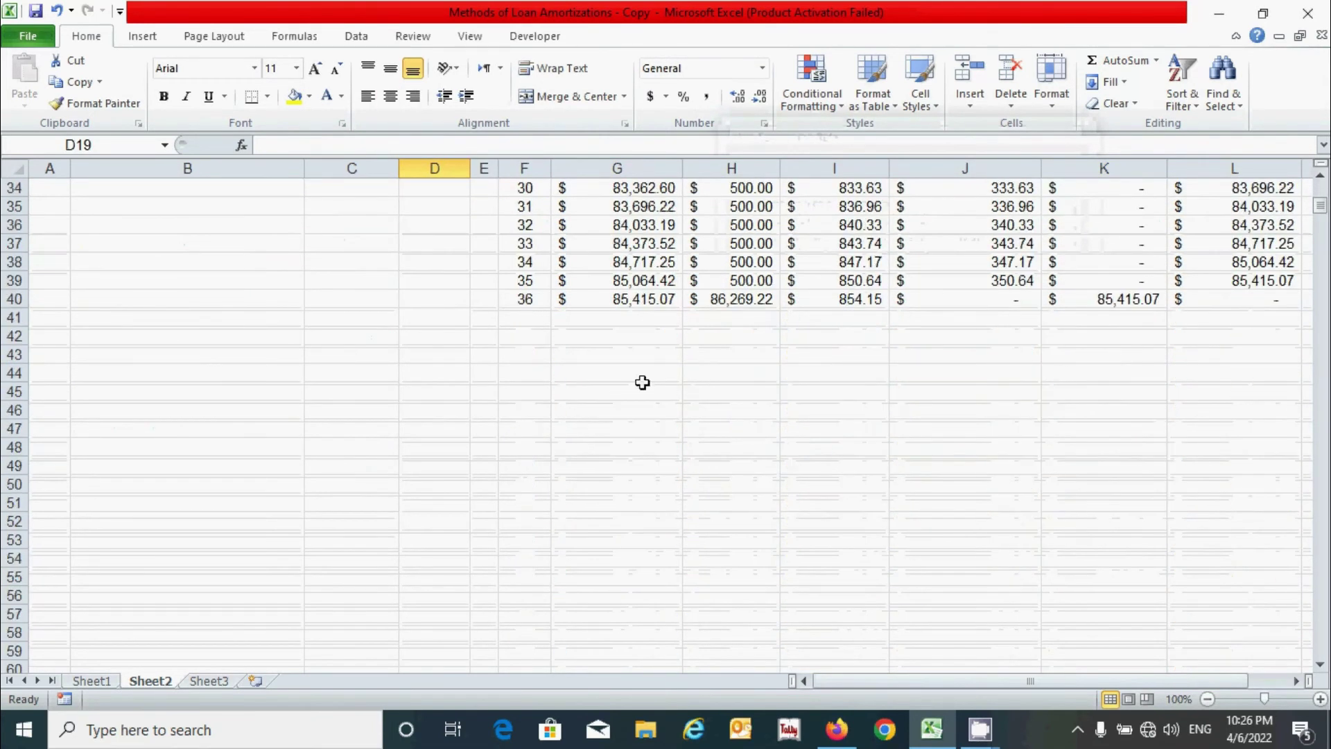
drag(519, 336, 1153, 482)
scroll(1213, 568, down, 10)
scroll(1152, 482, up, 11)
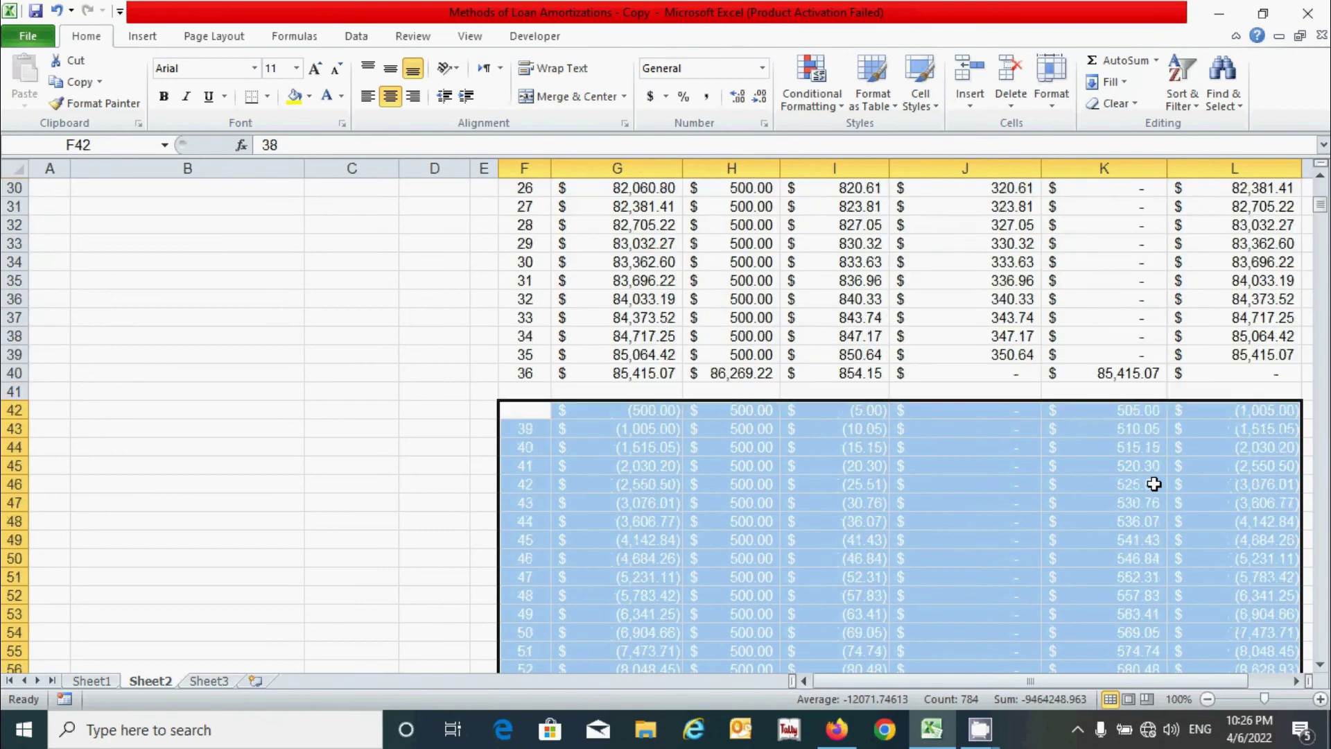
drag(525, 392, 1128, 639)
scroll(915, 538, up, 1)
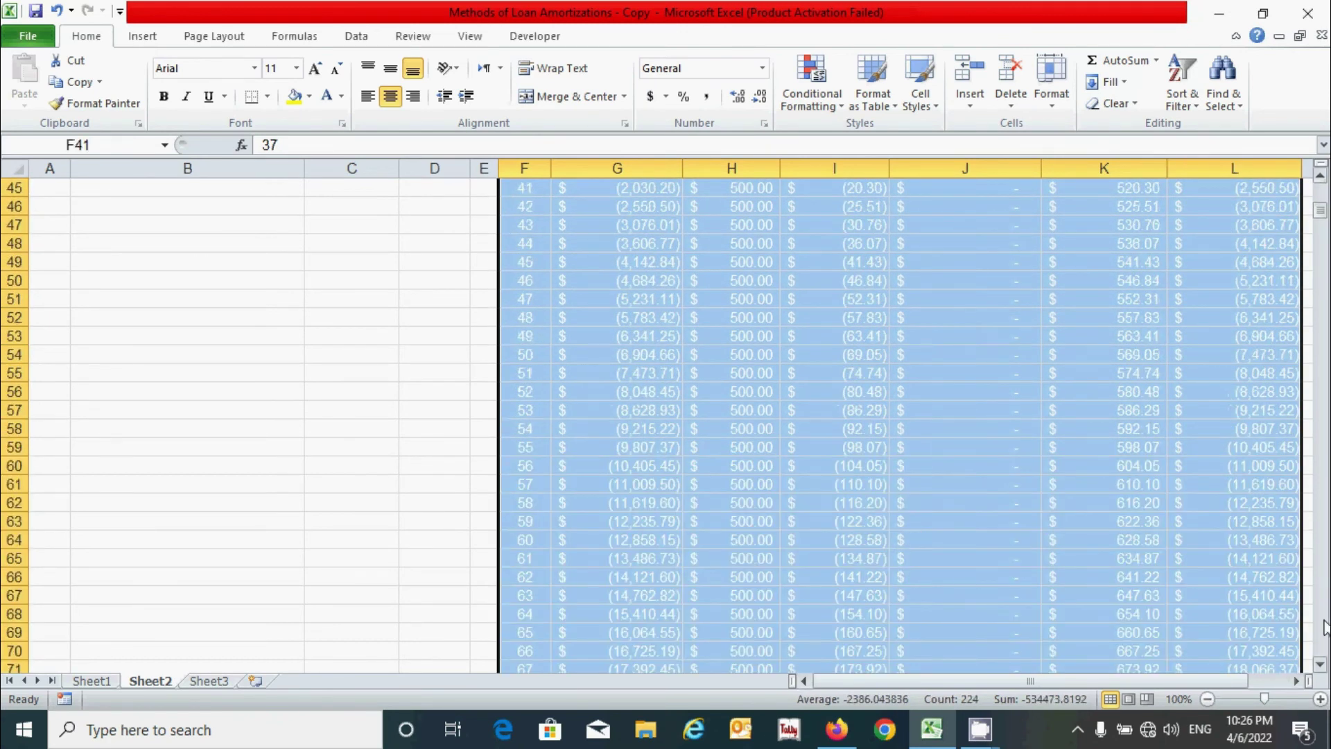
drag(1319, 210, 1319, 184)
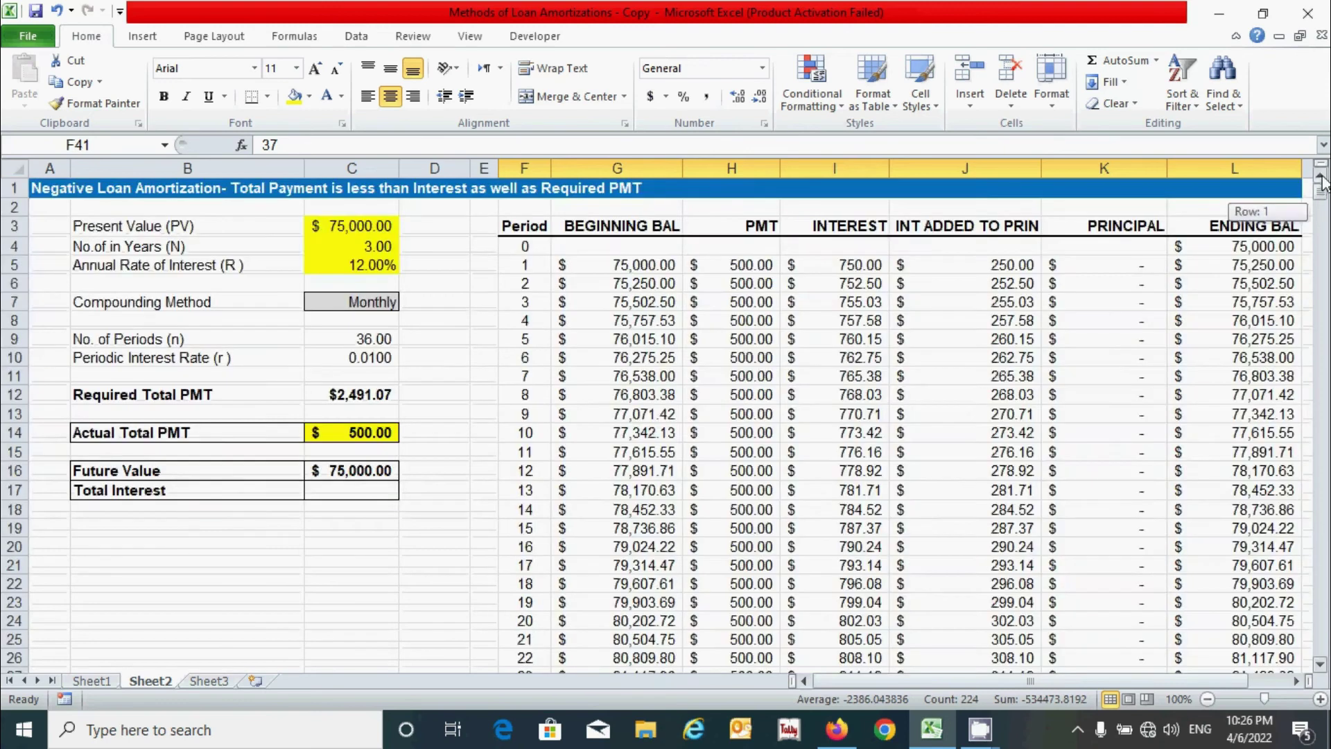
- Begin a SUMIF formula in the Total Interest cell C17 with the absolute period range $F$5:$F$1099
click(352, 491)
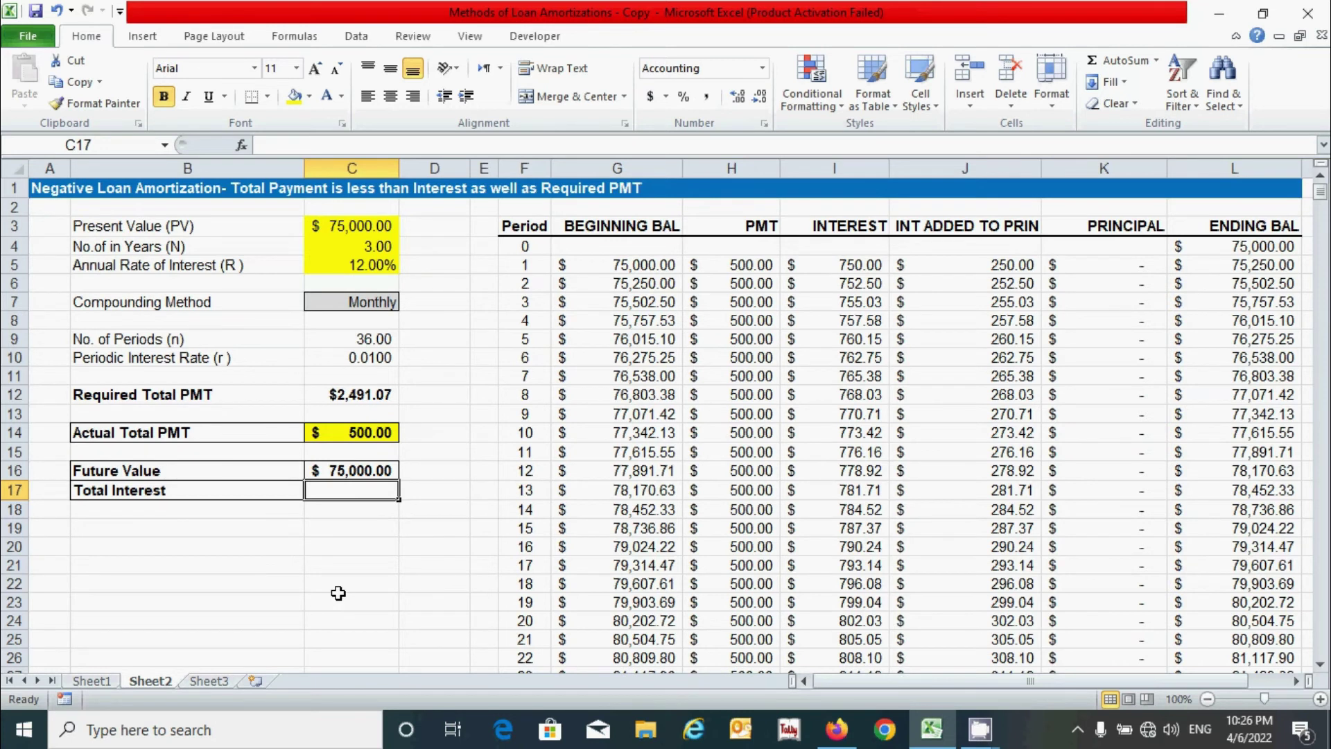
click(837, 258)
drag(837, 257, 841, 527)
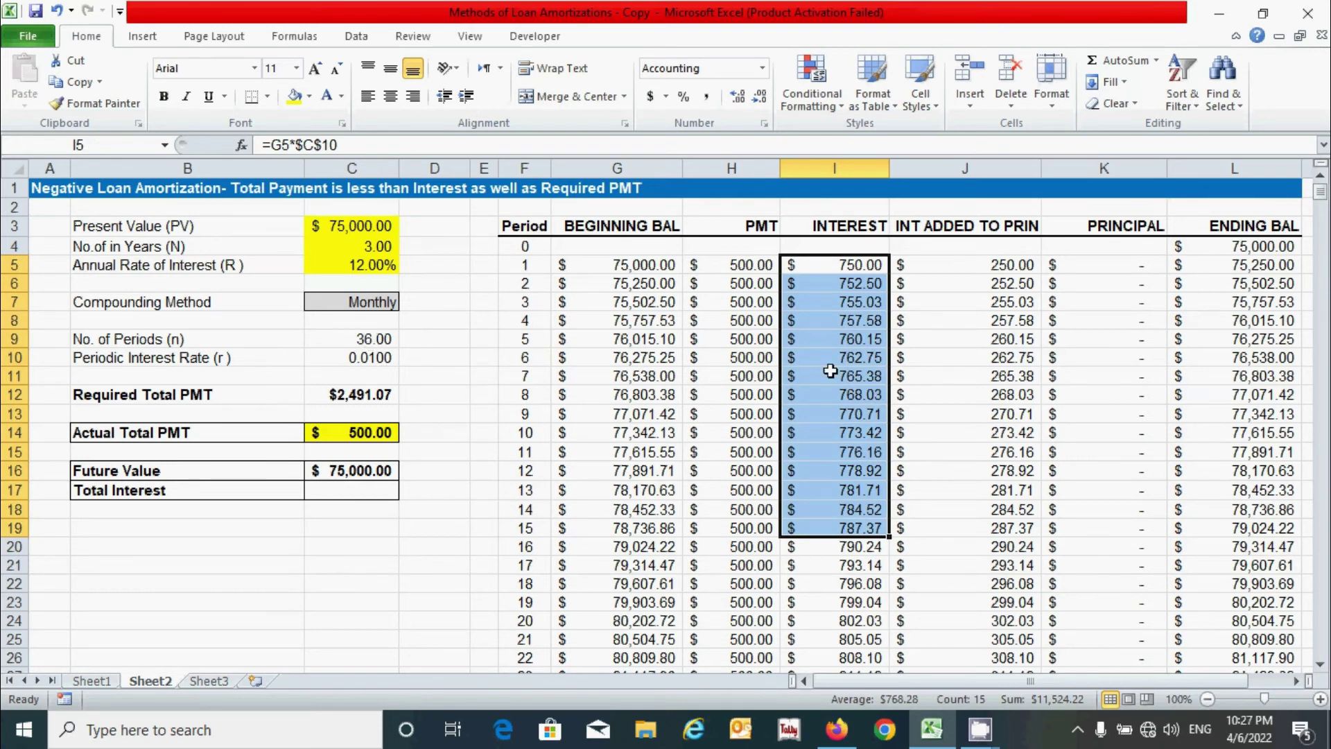
click(364, 491)
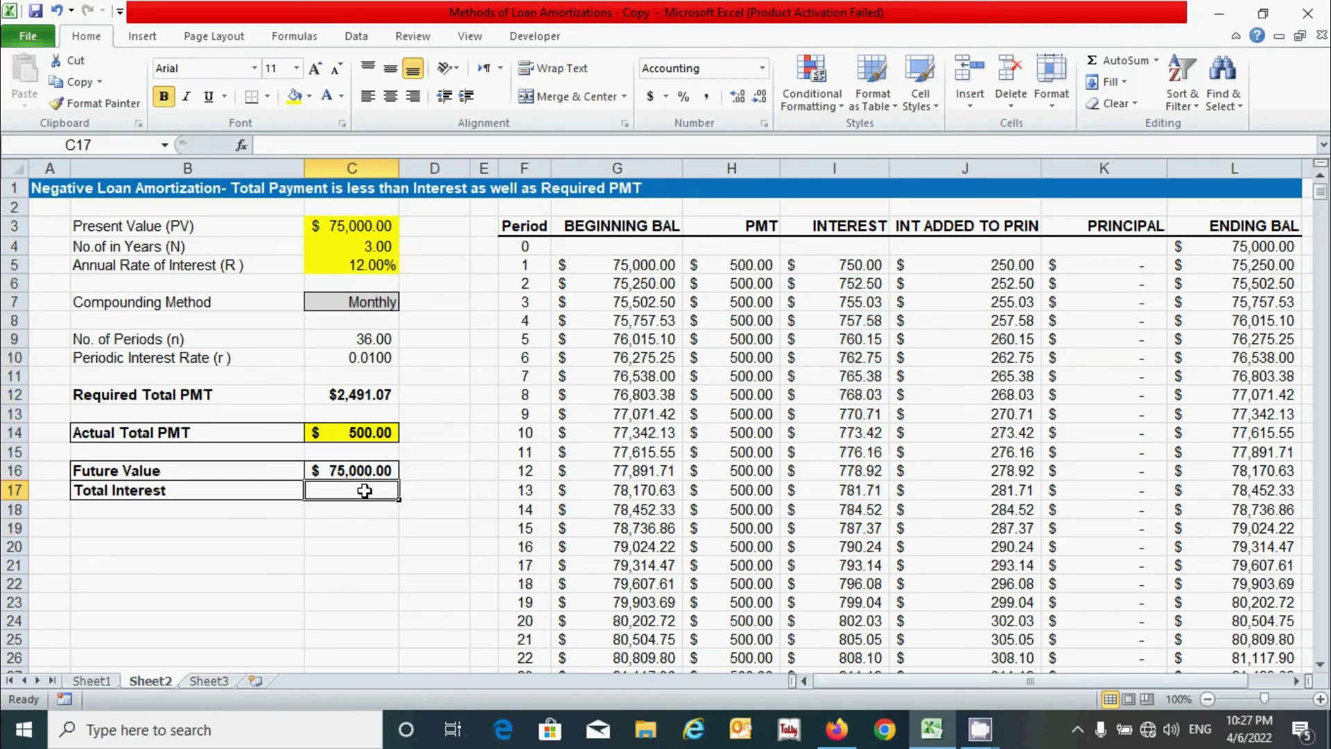
text(=sumi)
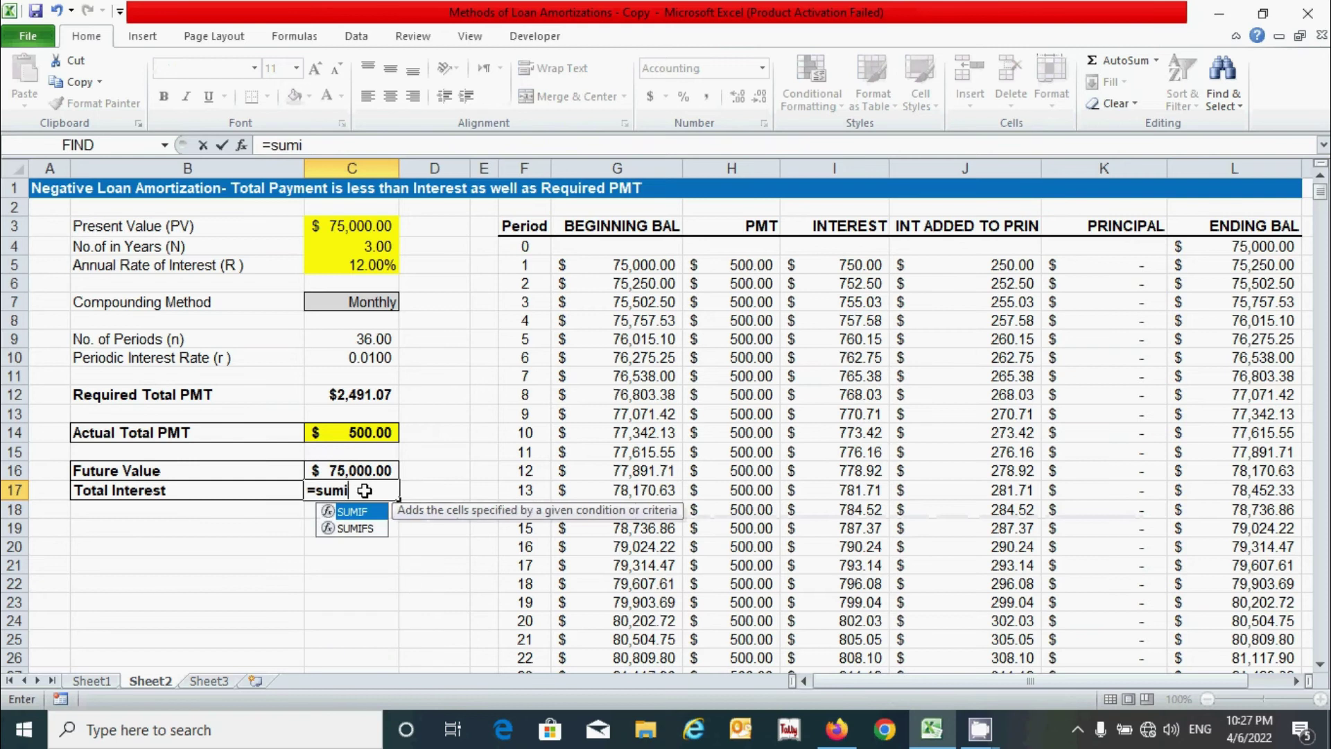
key(Tab)
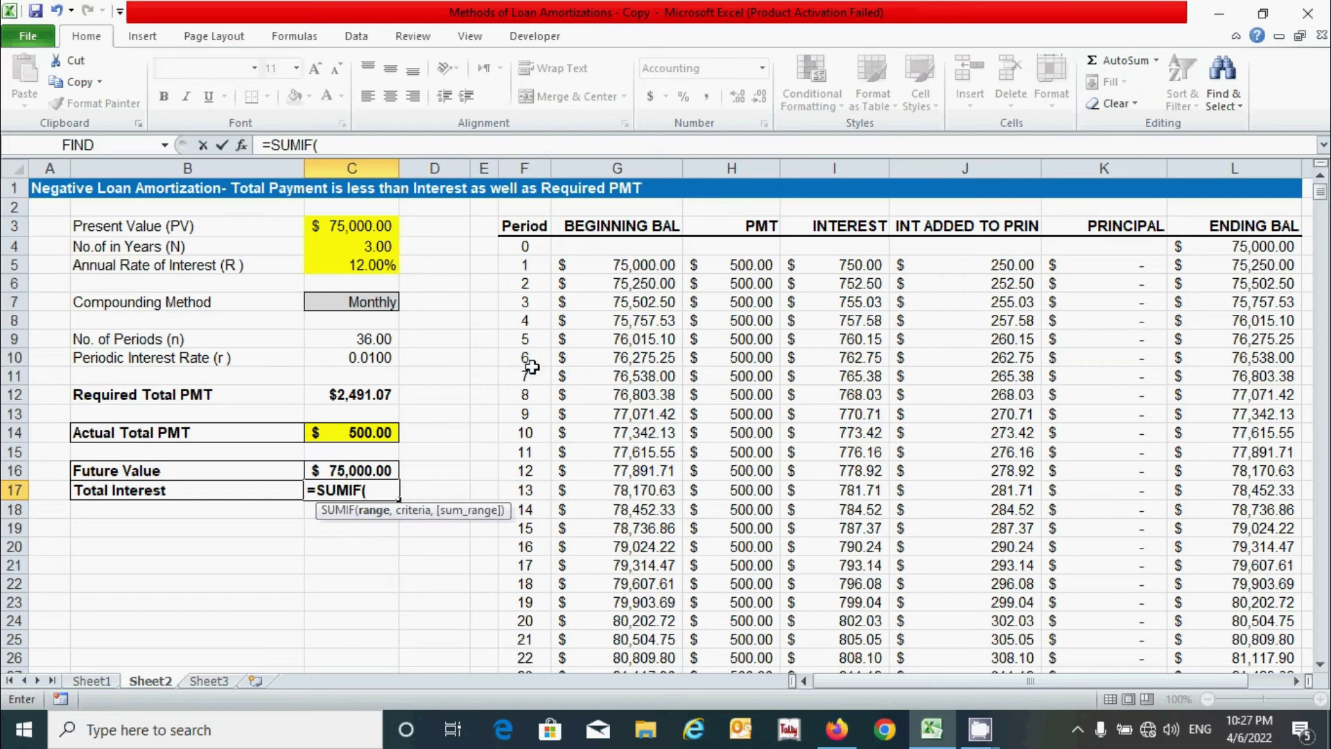
click(533, 269)
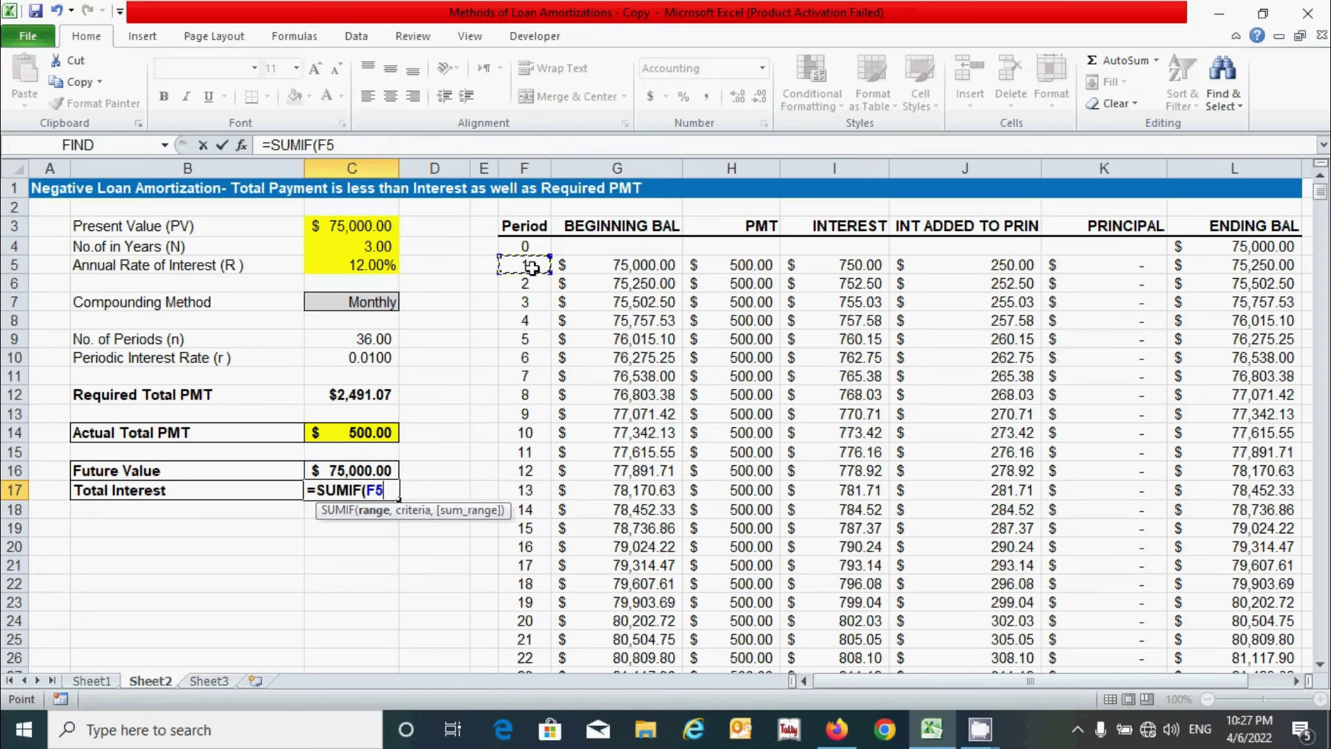
key(ctrl+shift+Down)
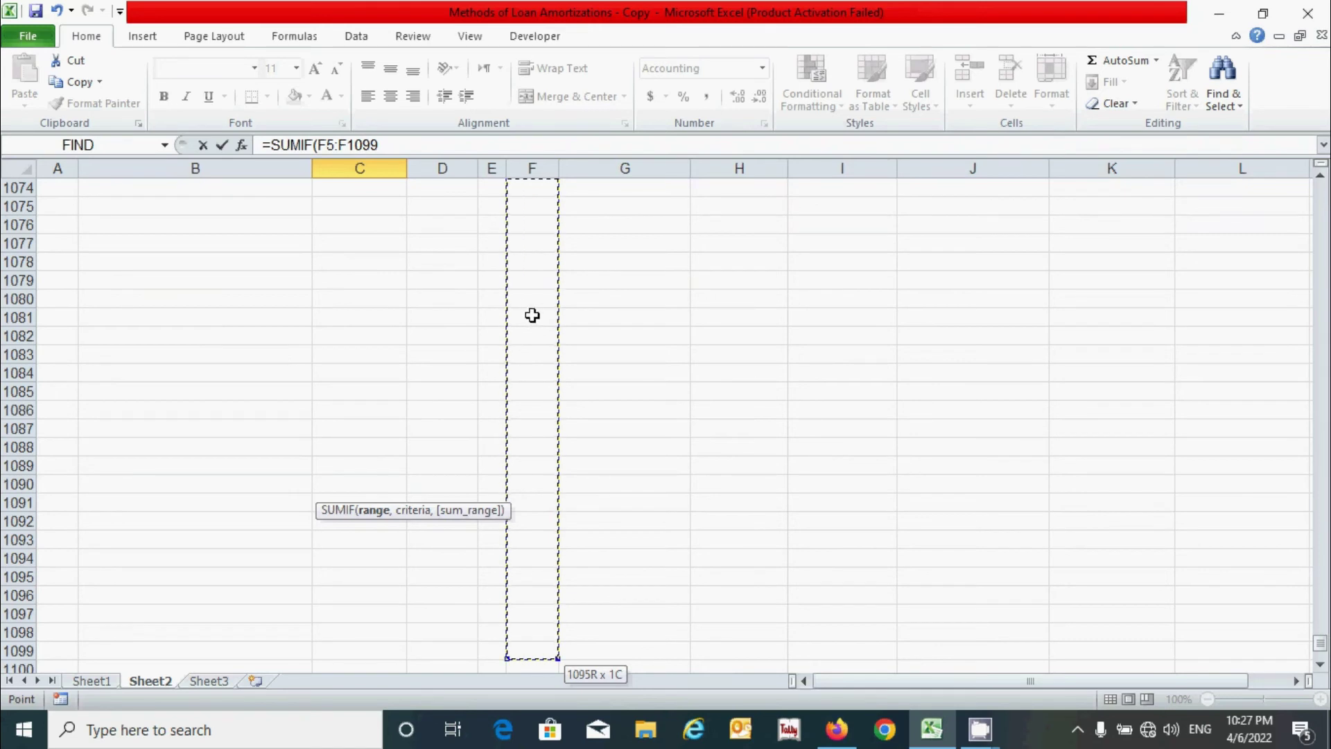
key(F4)
text(,)
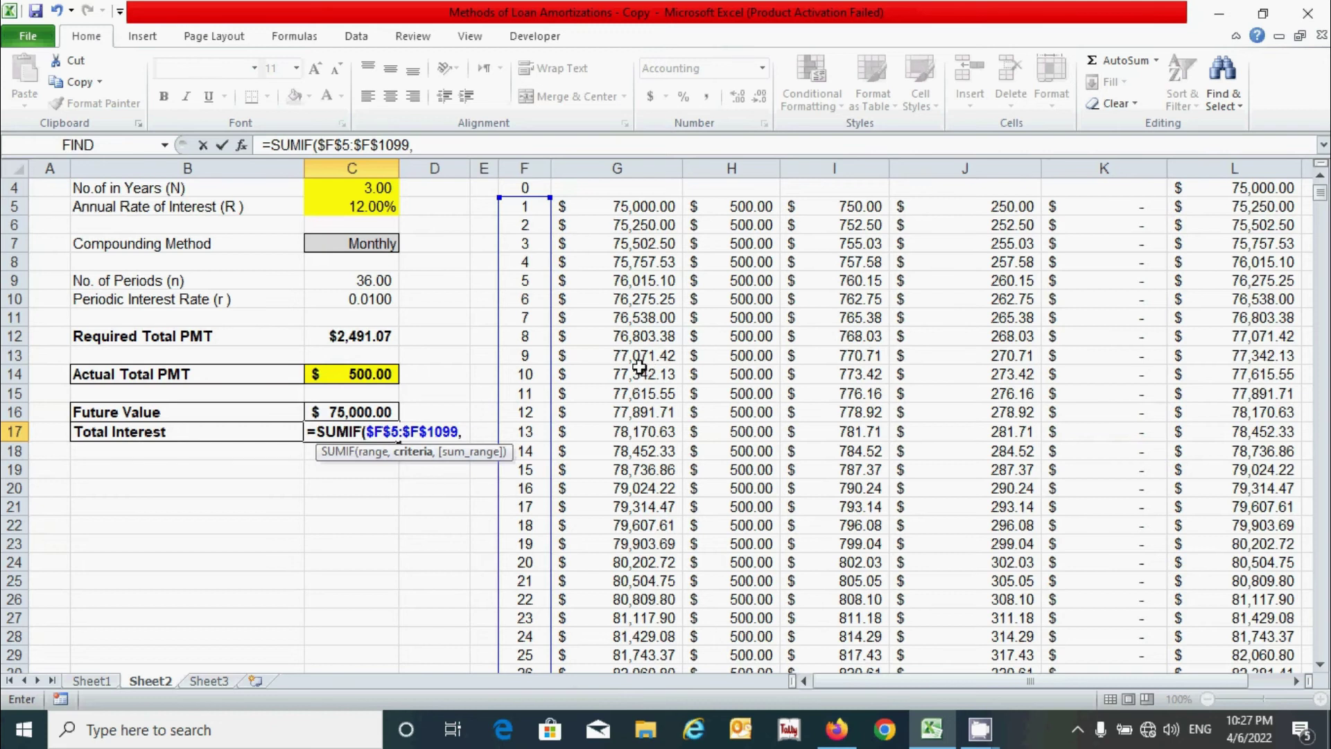
- Set the SUMIF criteria to "<="&$C$9 so only periods within the number of periods count
scroll(639, 366, up, 1)
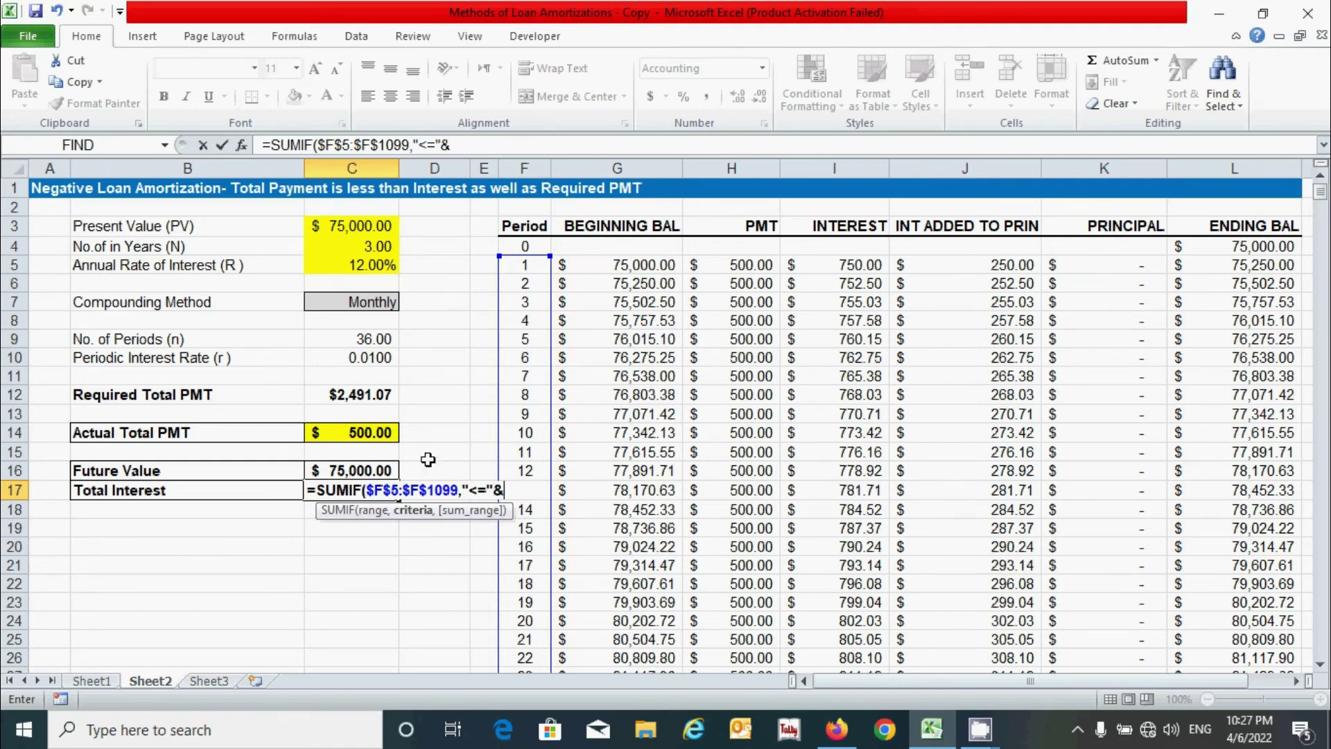
click(357, 339)
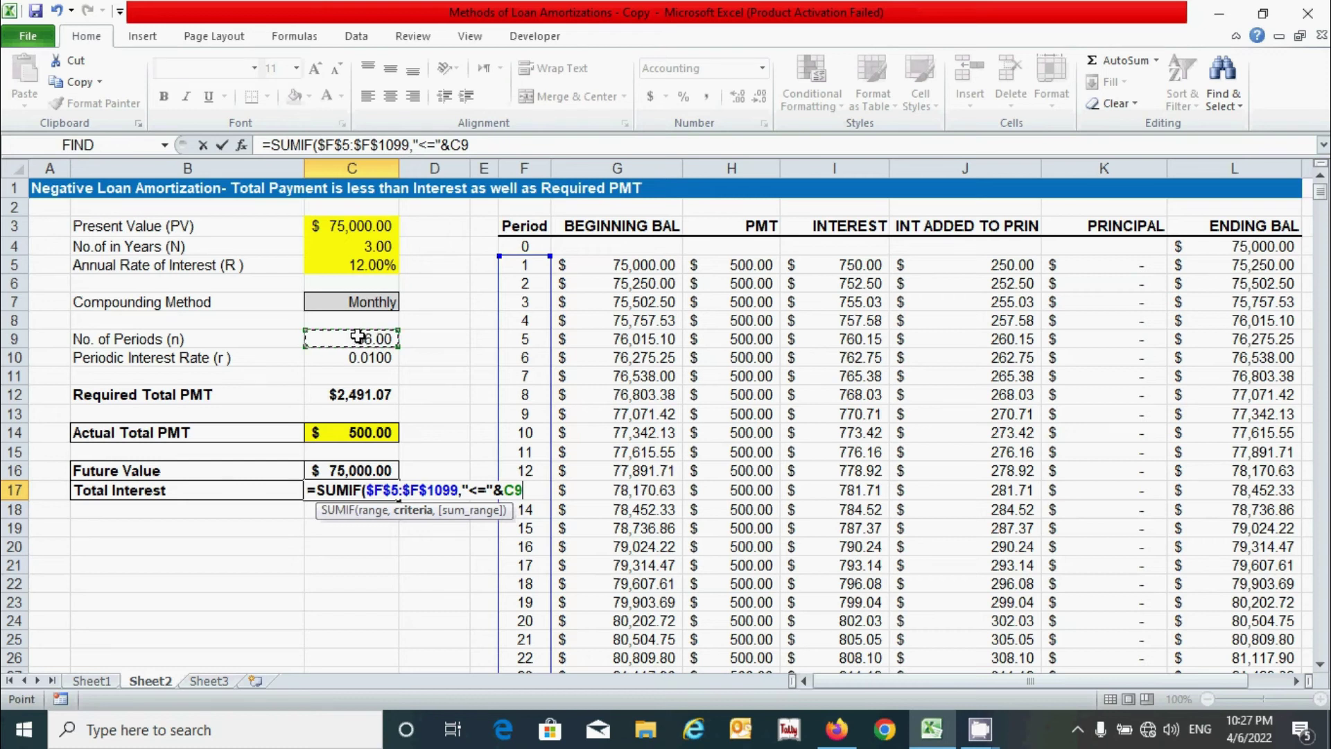
key(F4)
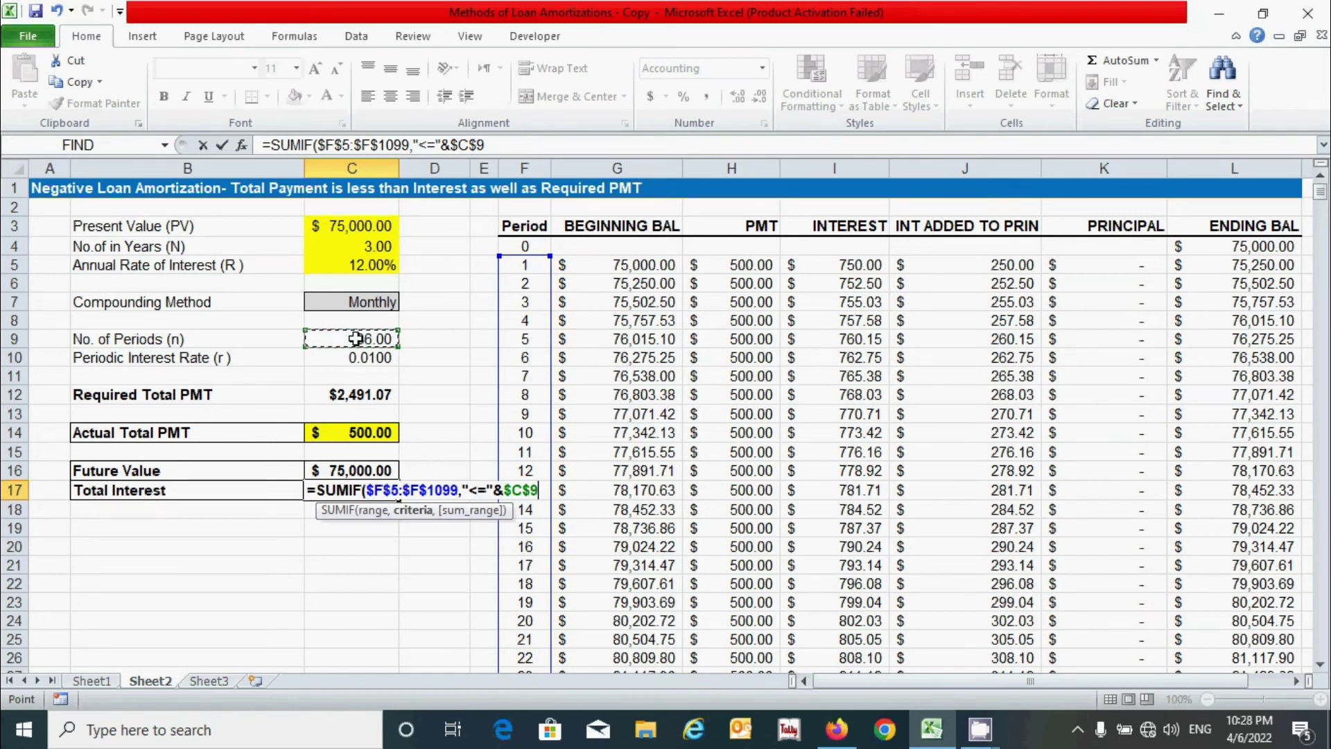
text(,)
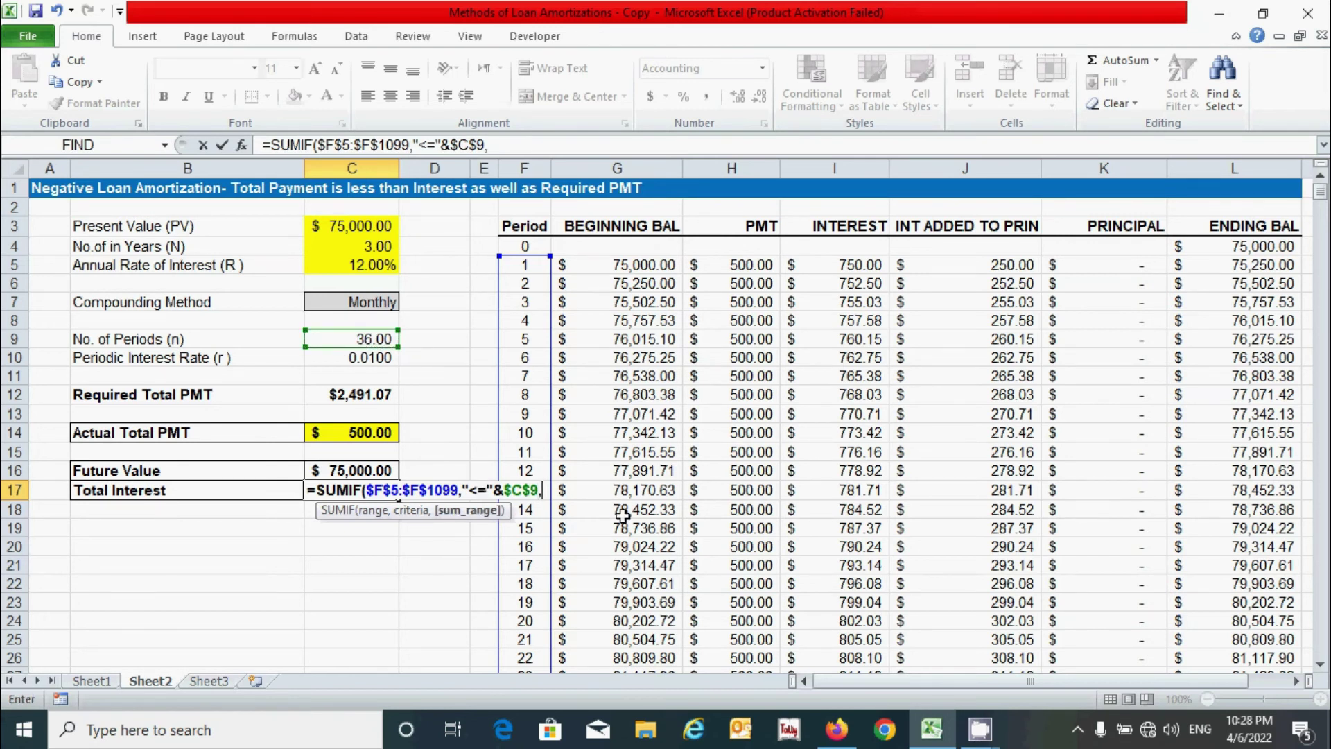
- Use the interest column range $I$5:$I$1099 as the SUMIF sum range and complete the Total Interest formula
click(854, 265)
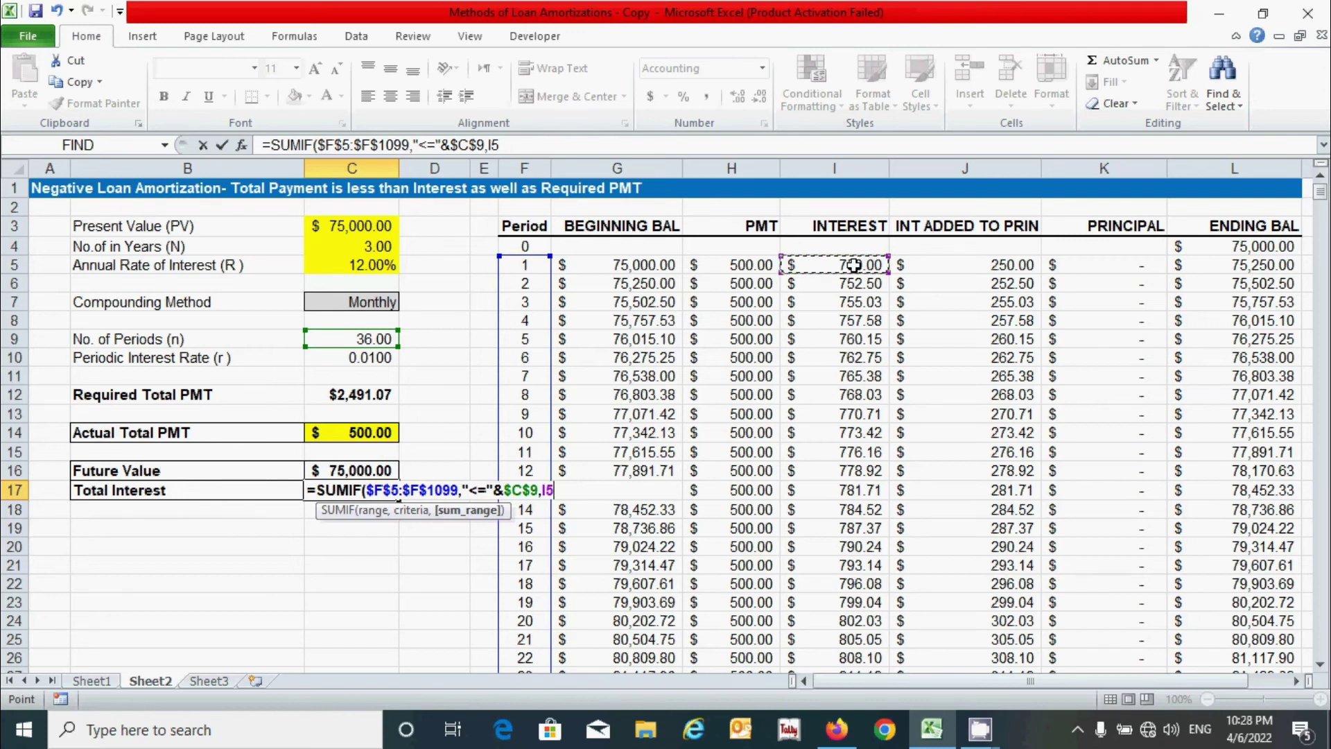
key(ctrl+shift+Down)
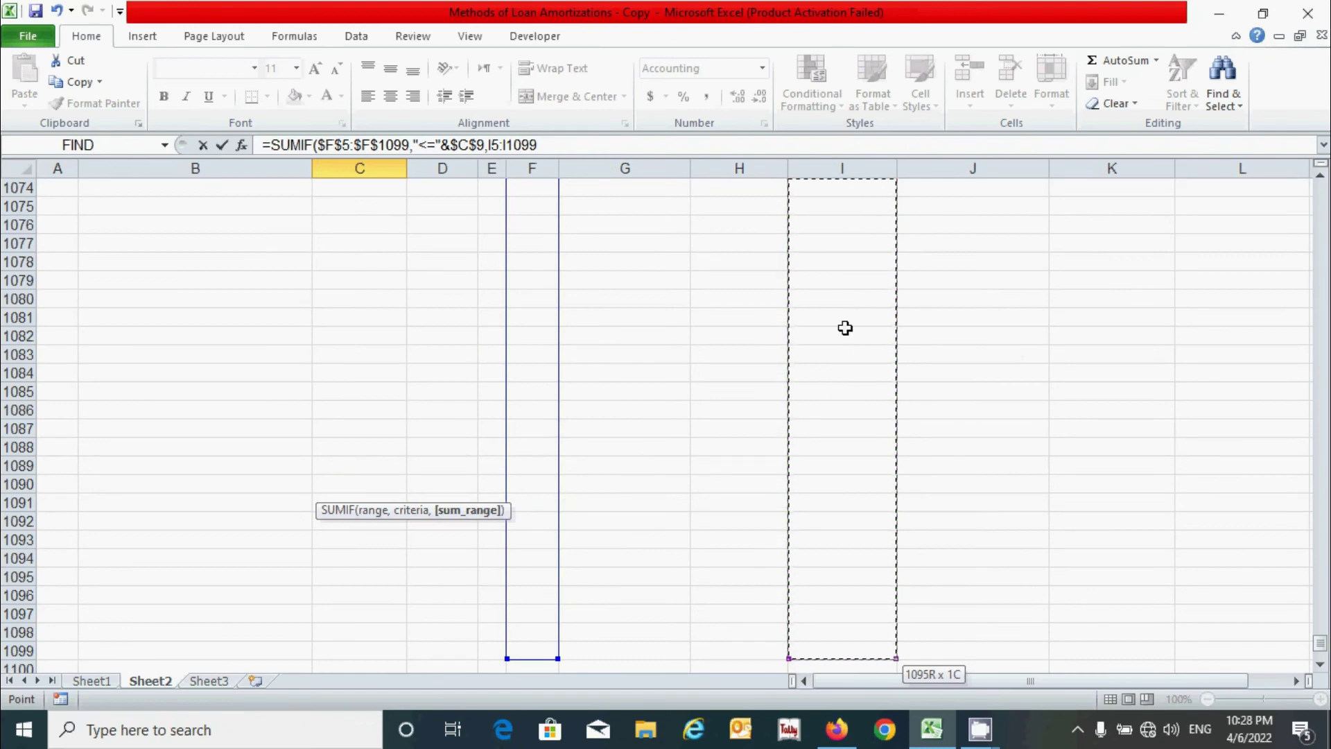
key(F4)
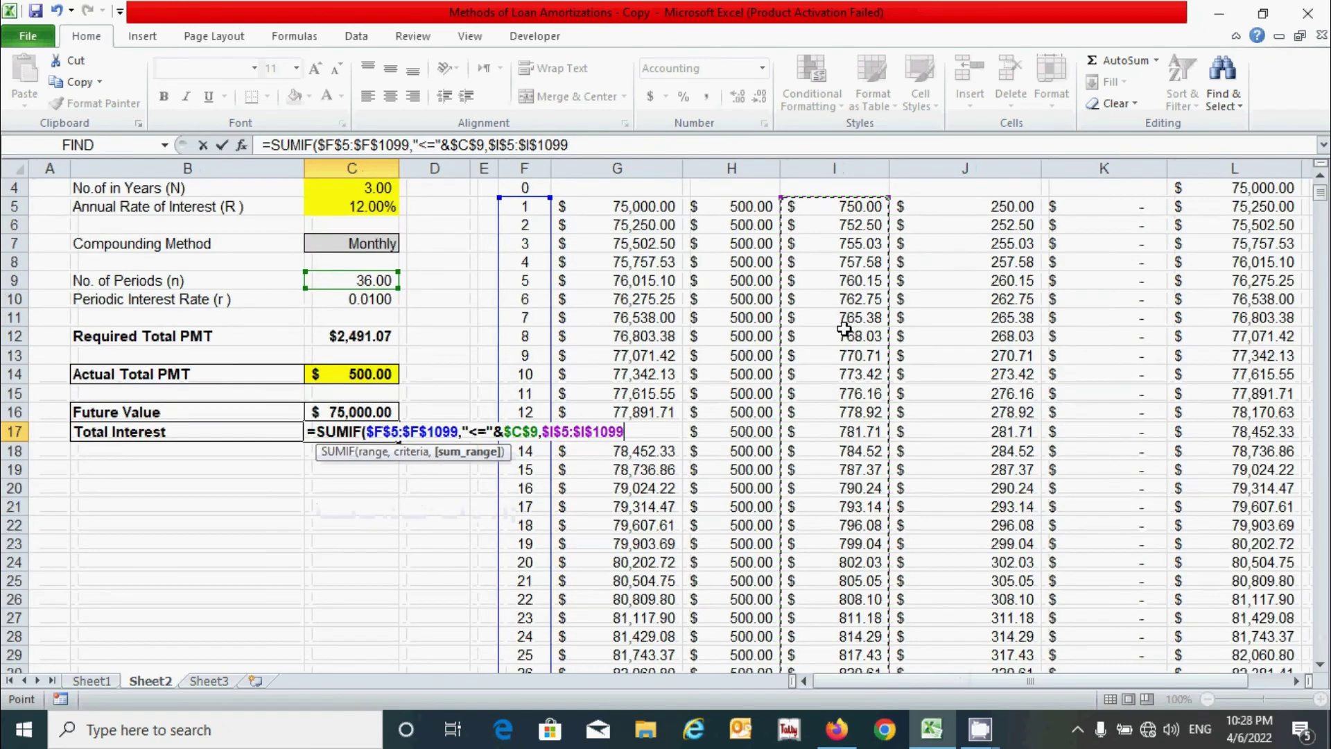
text())
key(Return)
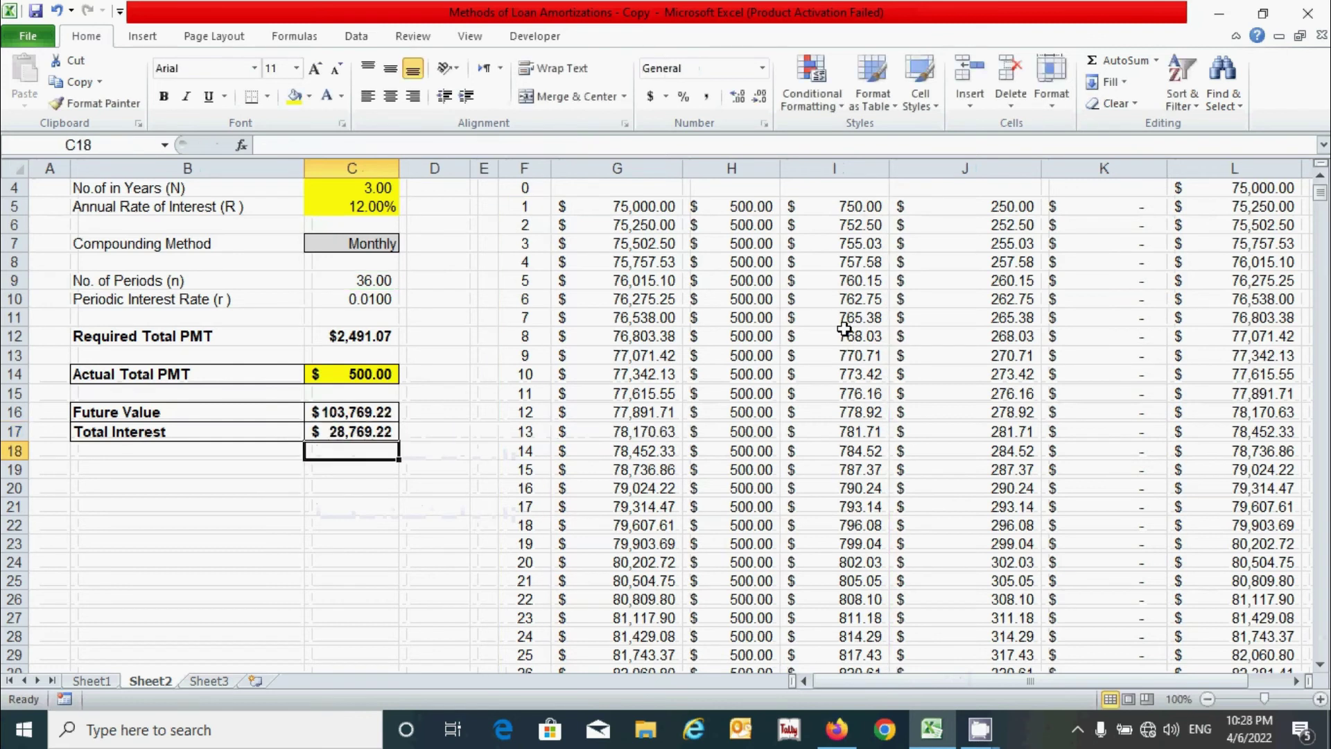
- Check the Total Interest result in C17 against the sum of the interest column for periods 1 to 36
click(351, 506)
scroll(759, 416, up, 1)
click(964, 413)
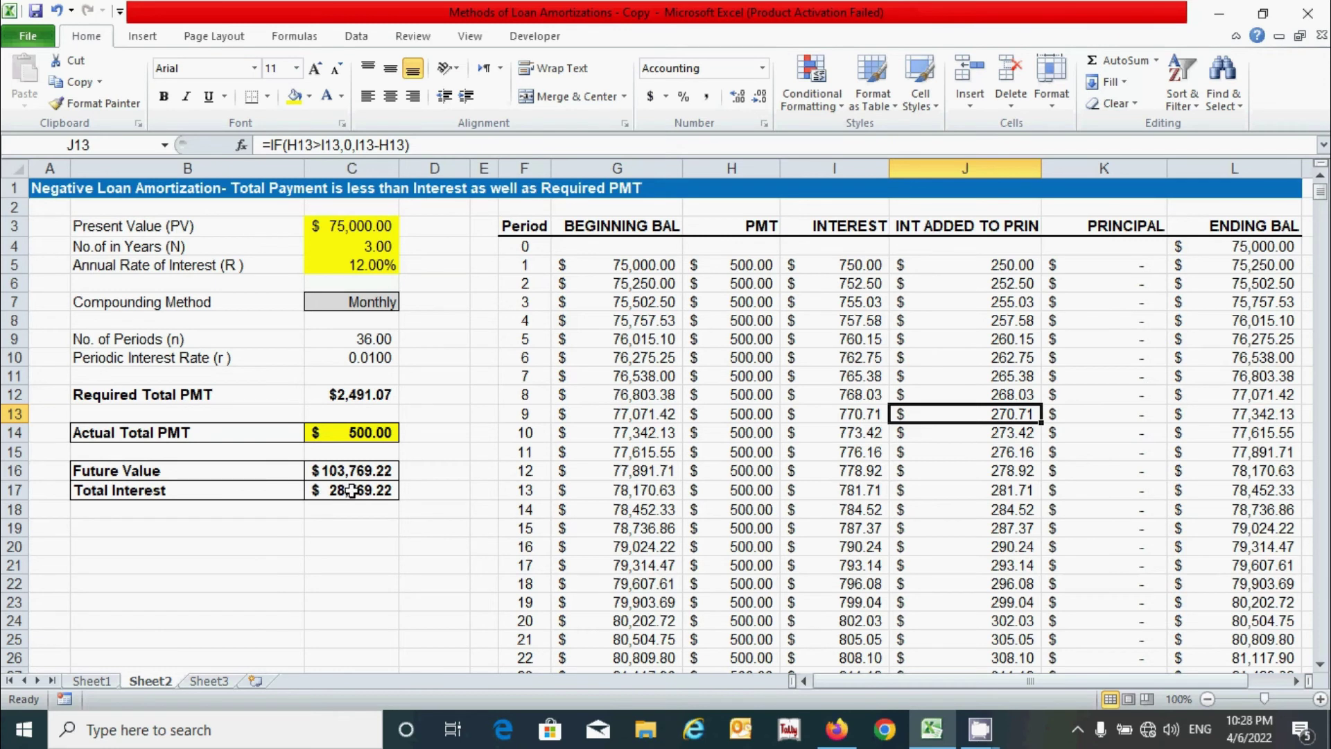
click(352, 491)
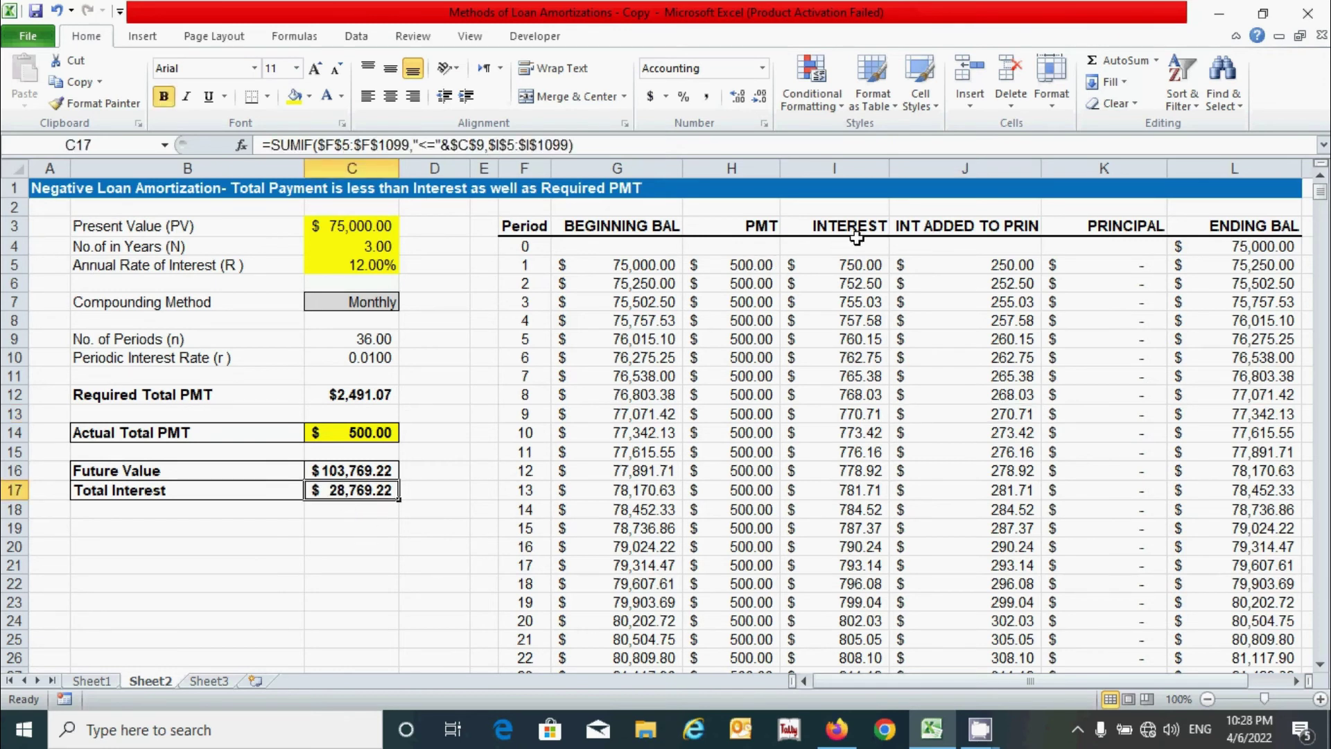
click(835, 265)
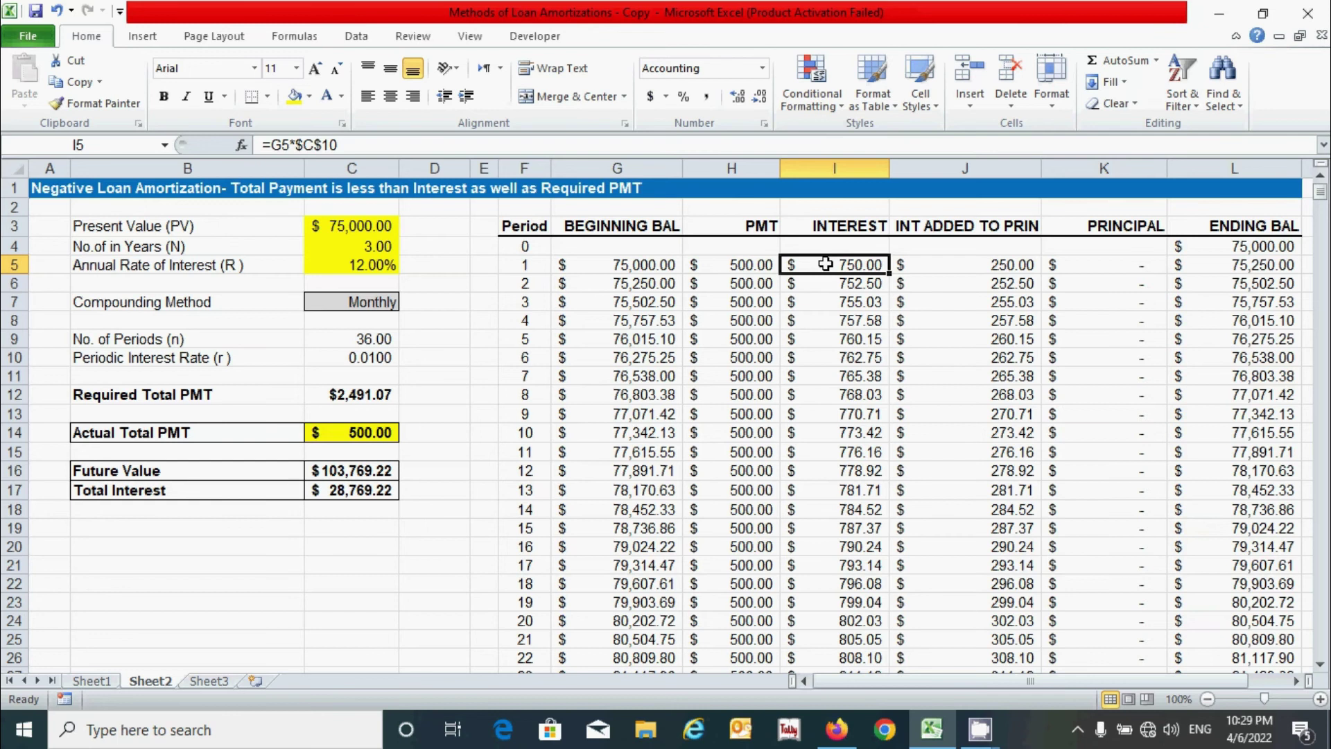
drag(825, 264, 839, 558)
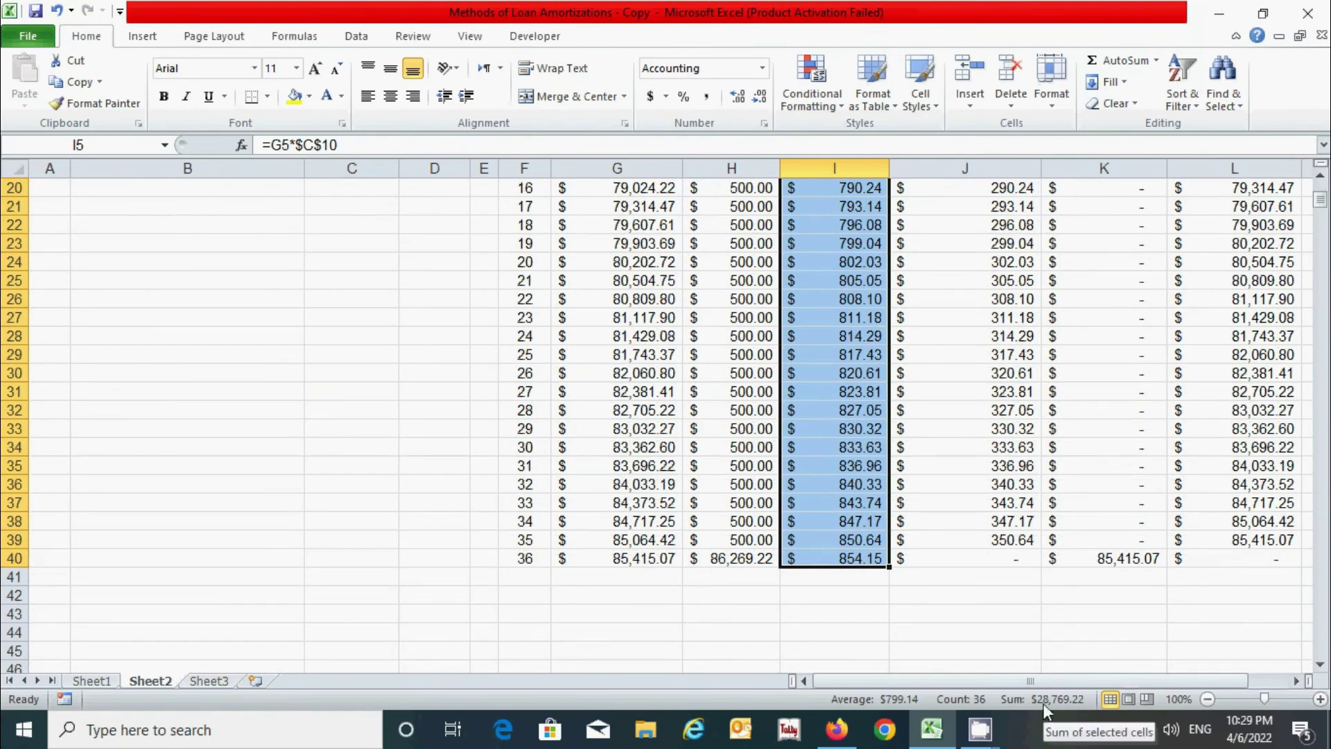
scroll(1038, 555, up, 6)
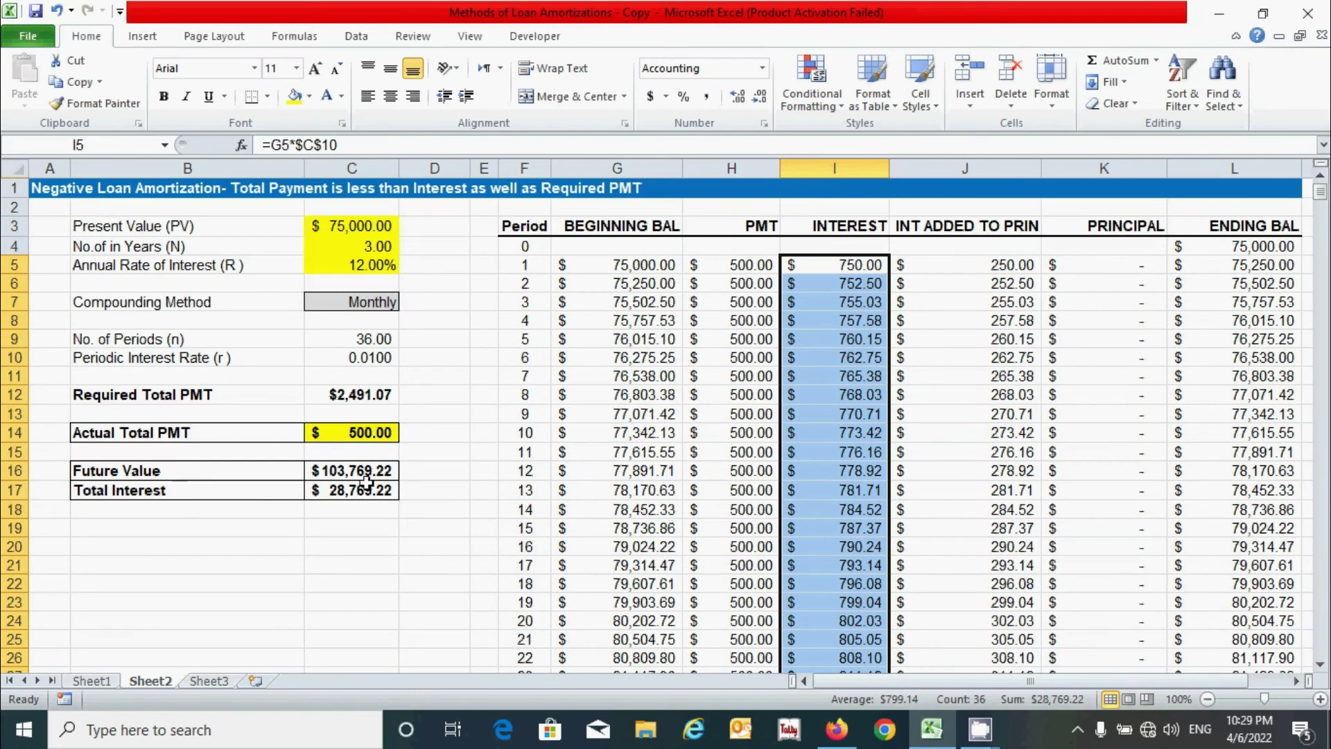
- Check the Future Value in C16 against the sum of the PMT column for periods 1 to 36
click(337, 469)
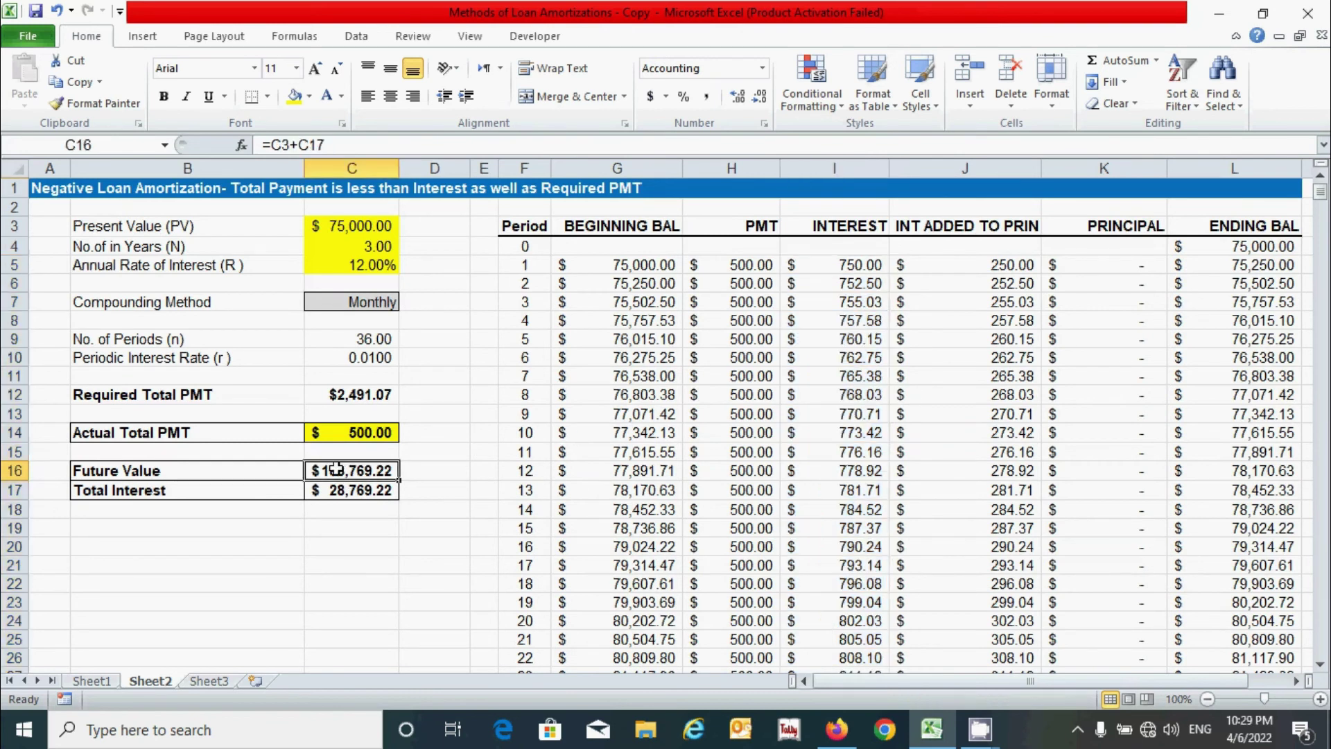
click(736, 266)
drag(738, 268, 757, 323)
scroll(359, 333, up, 6)
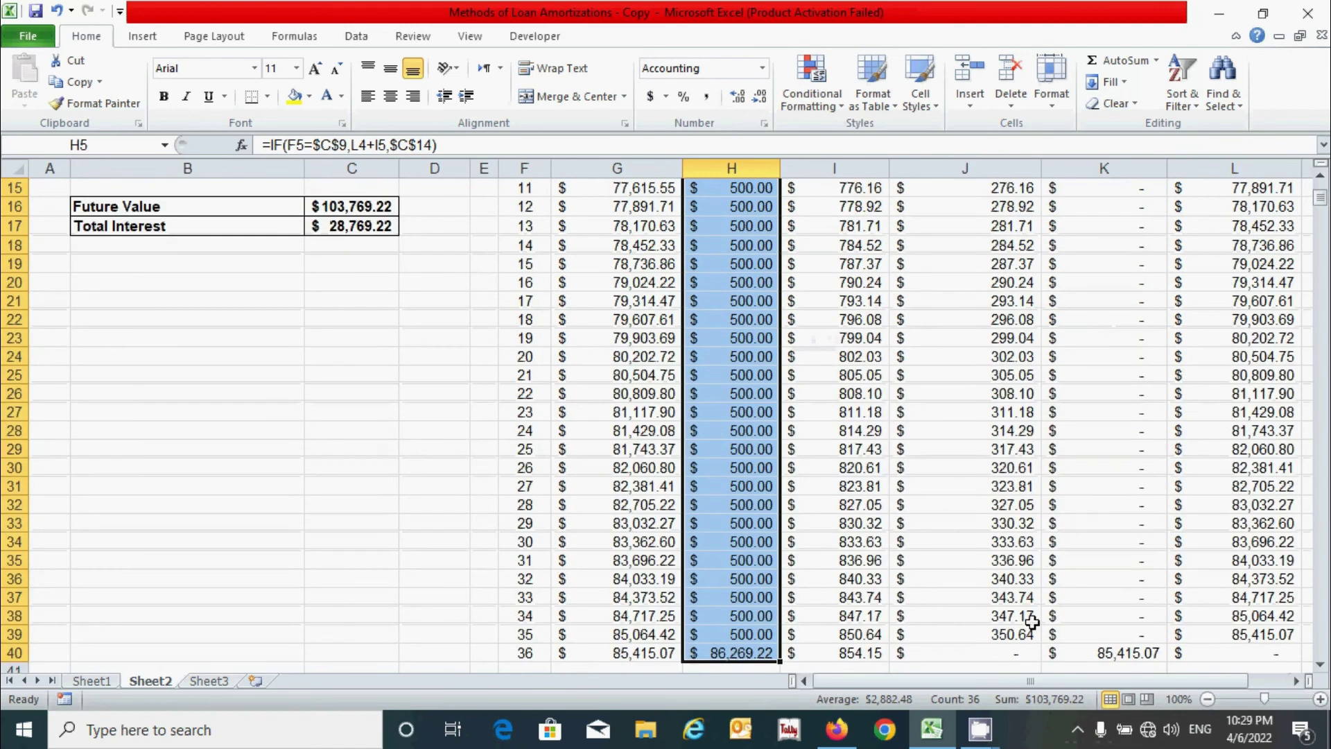
- Examine the principal column down to the period 36 payment and the interest added to principal column
scroll(511, 449, down, 5)
click(1106, 486)
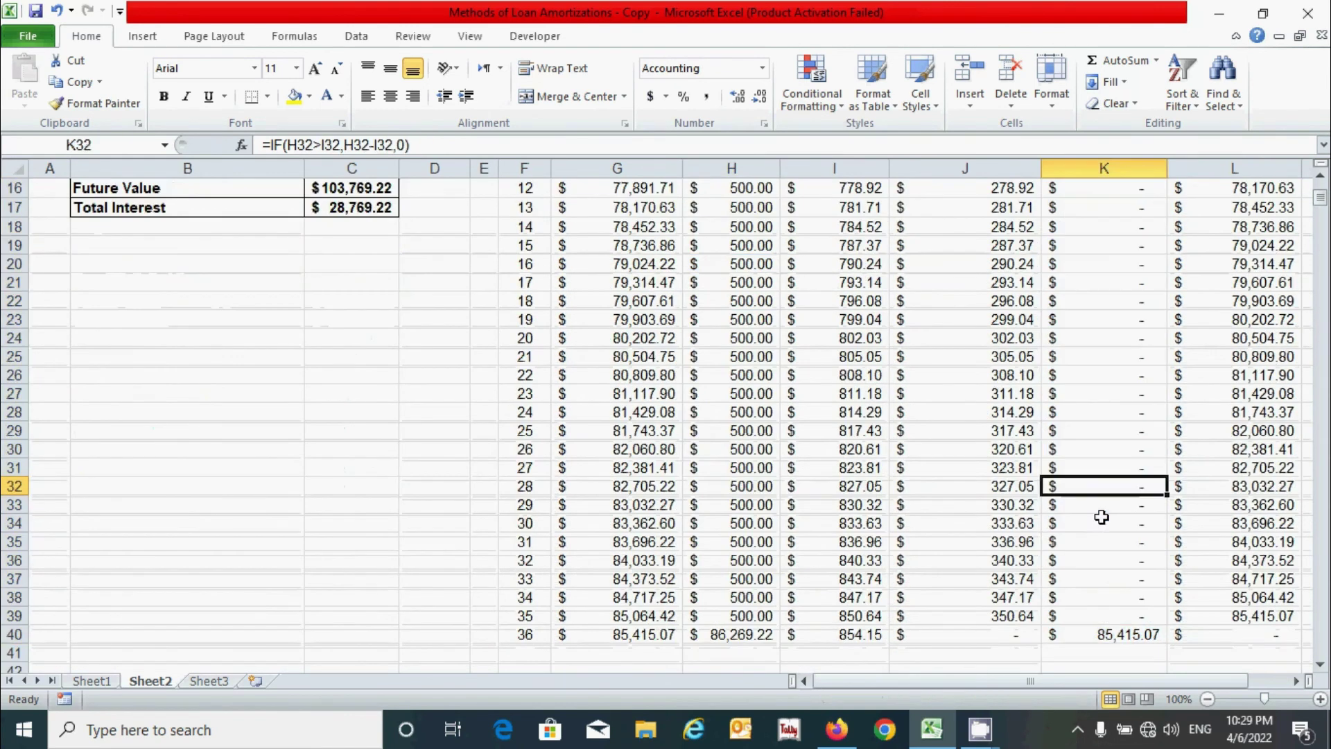
click(1110, 632)
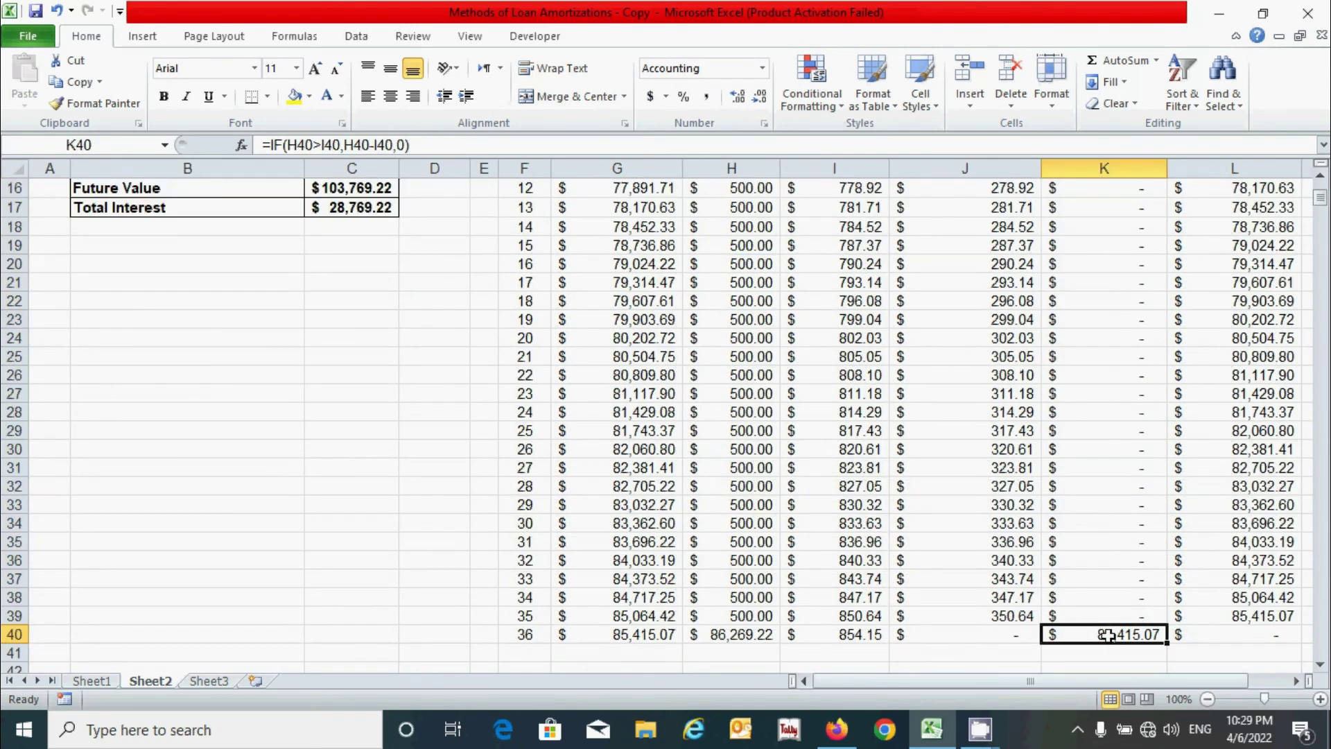
scroll(287, 273, up, 5)
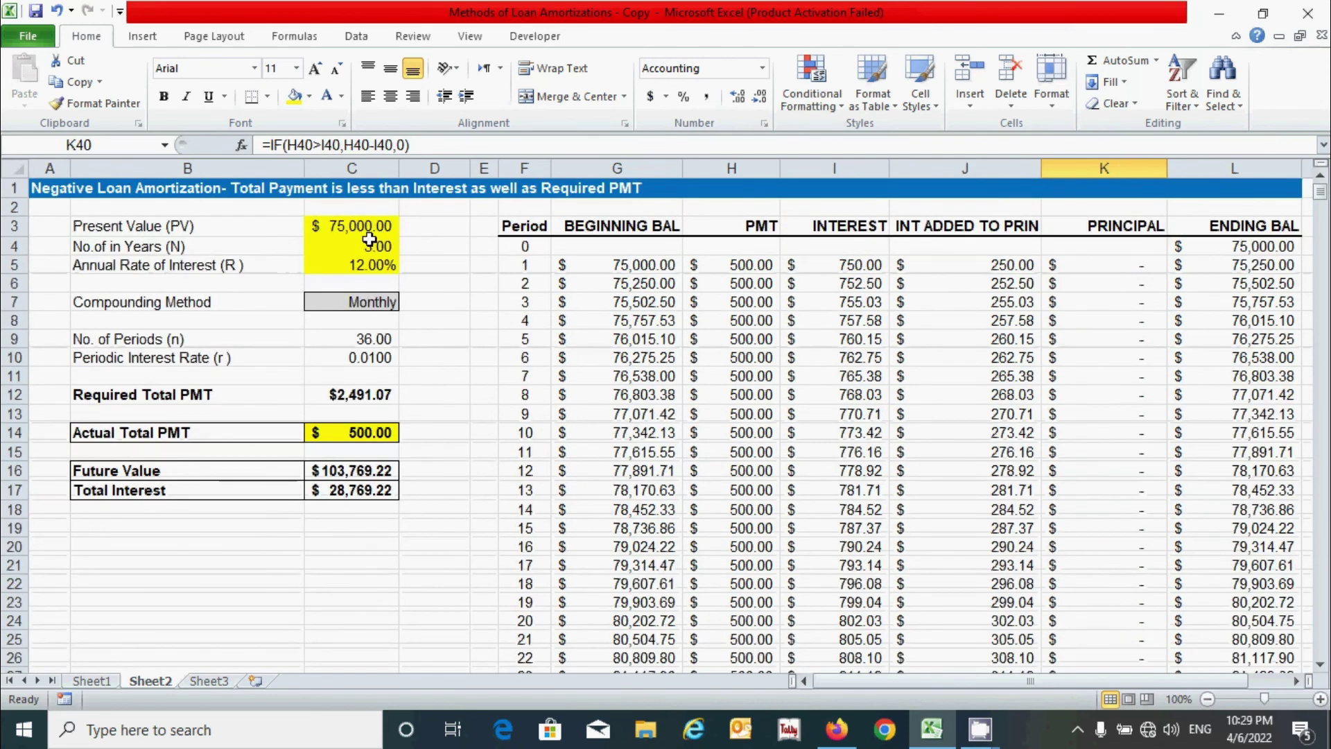
click(996, 266)
drag(997, 279, 996, 590)
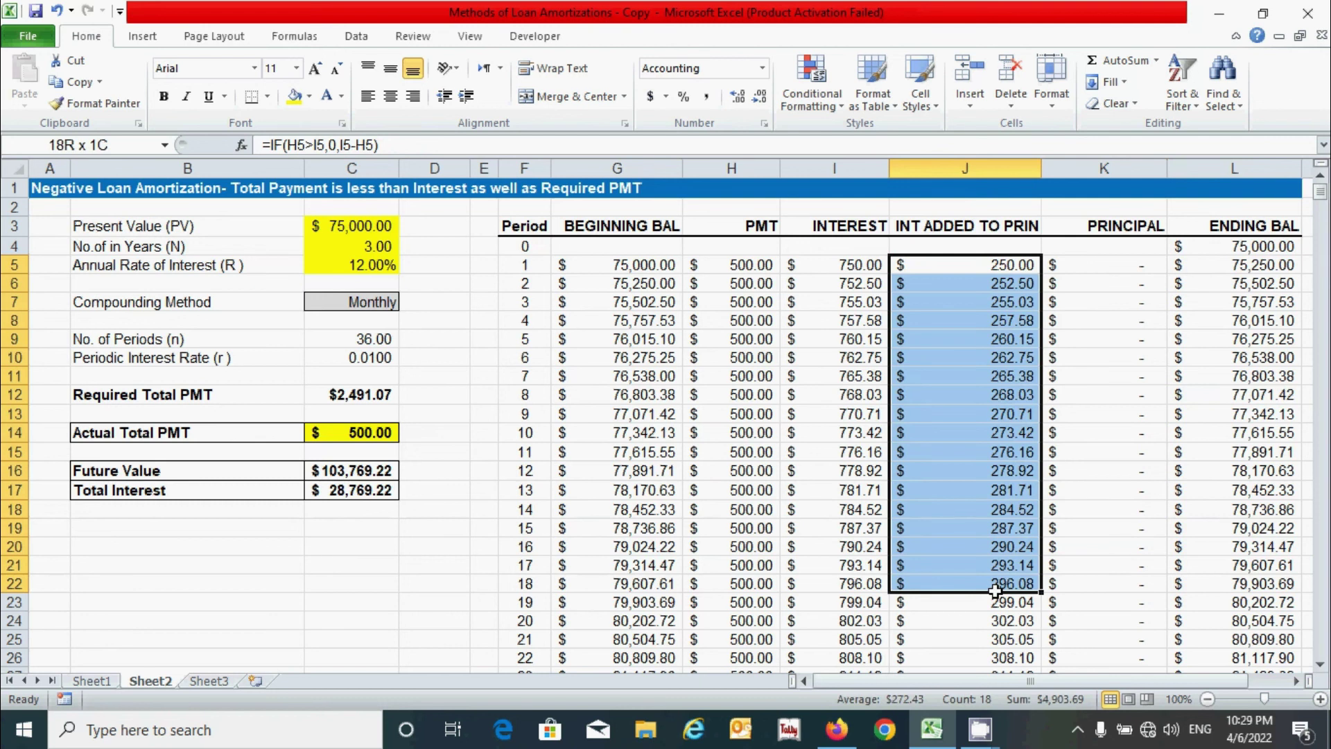
click(963, 494)
click(429, 542)
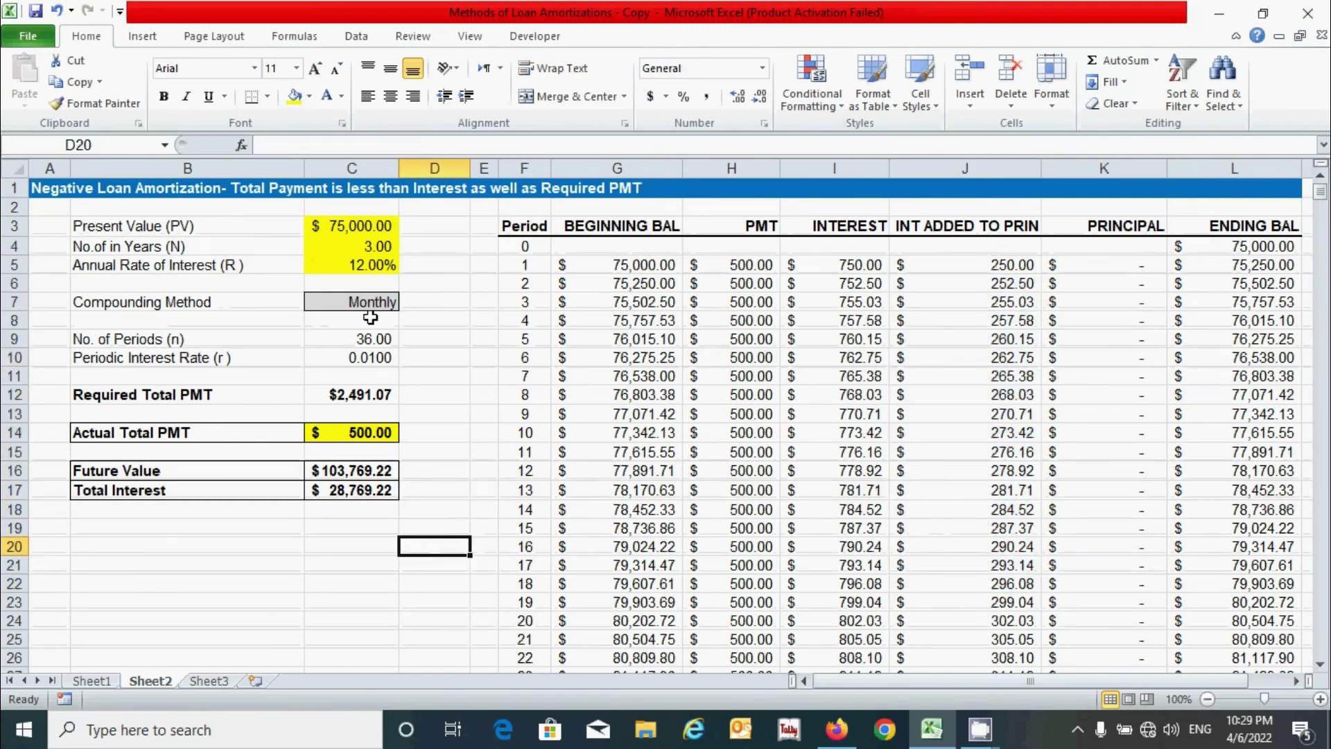
- Test the schedule with the compounding method in C7 set to Annually, Semi-Annually and Quarterly in turn
click(370, 305)
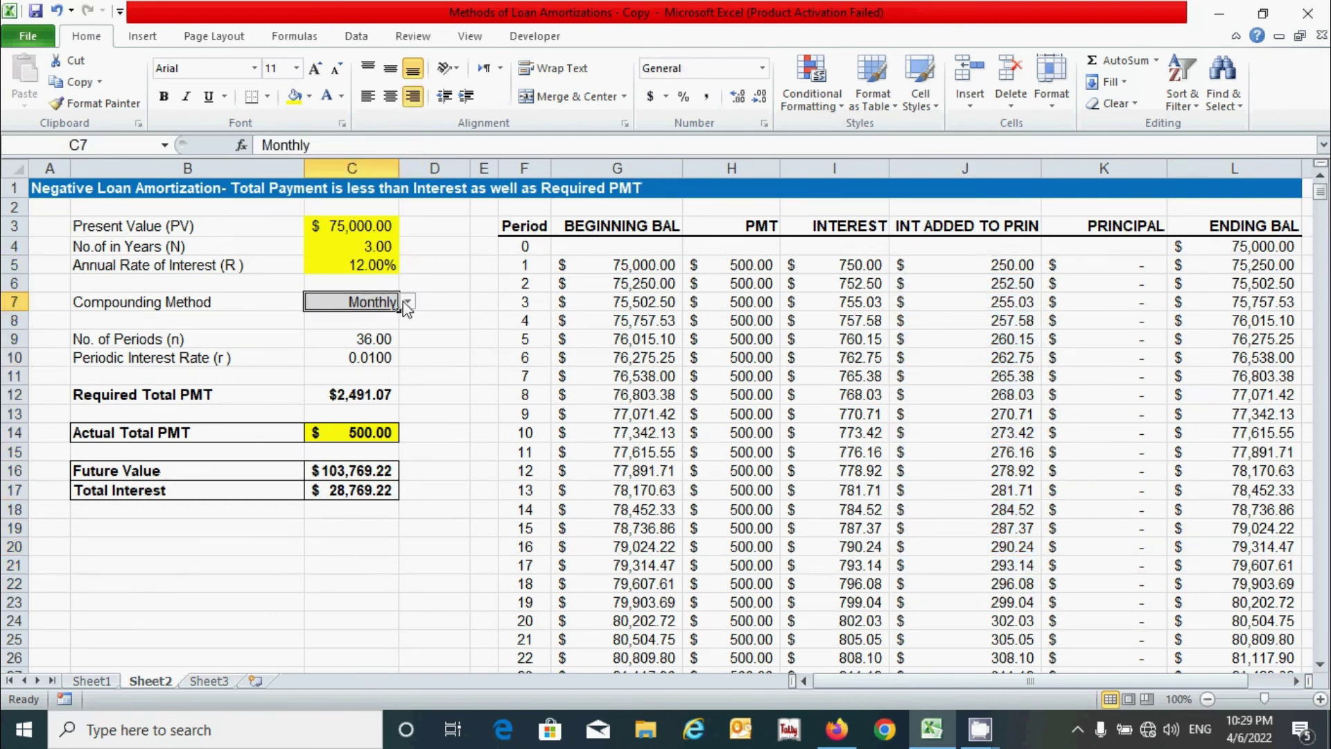
click(405, 303)
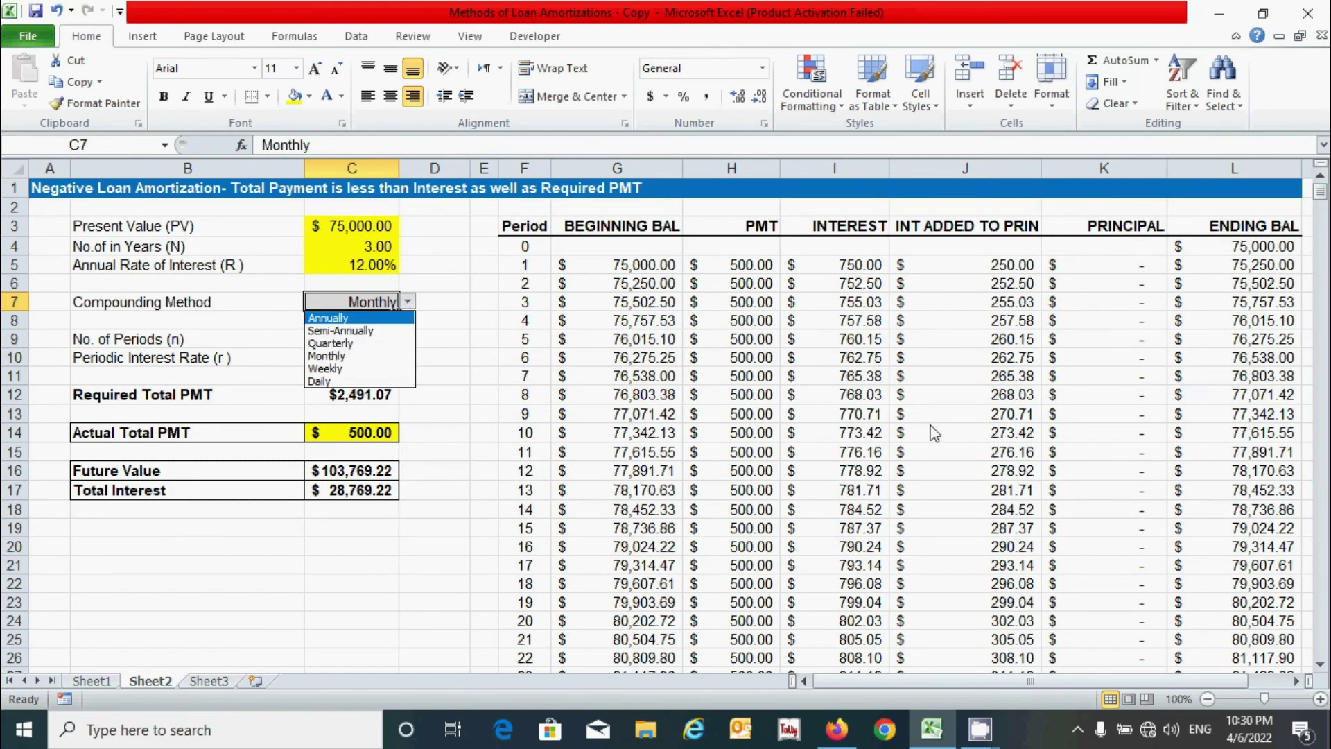
click(338, 320)
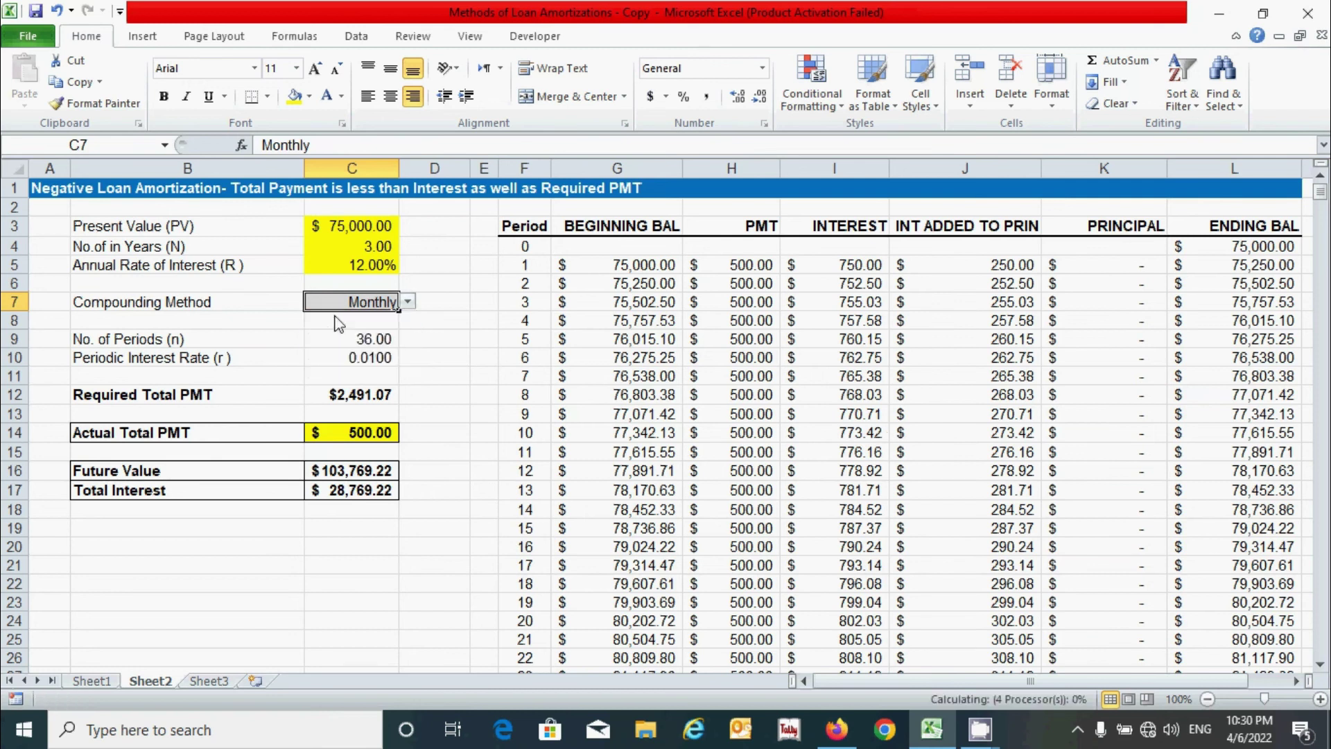
click(409, 302)
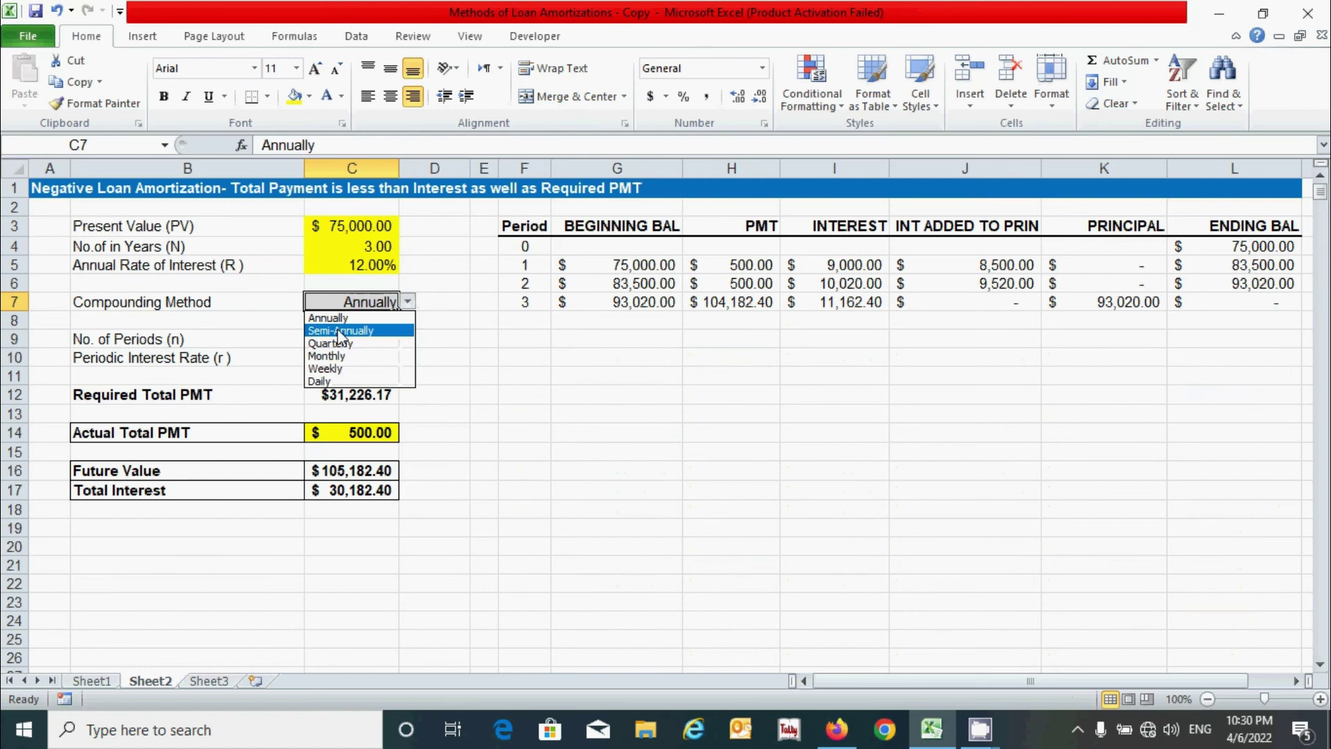
click(325, 327)
click(408, 301)
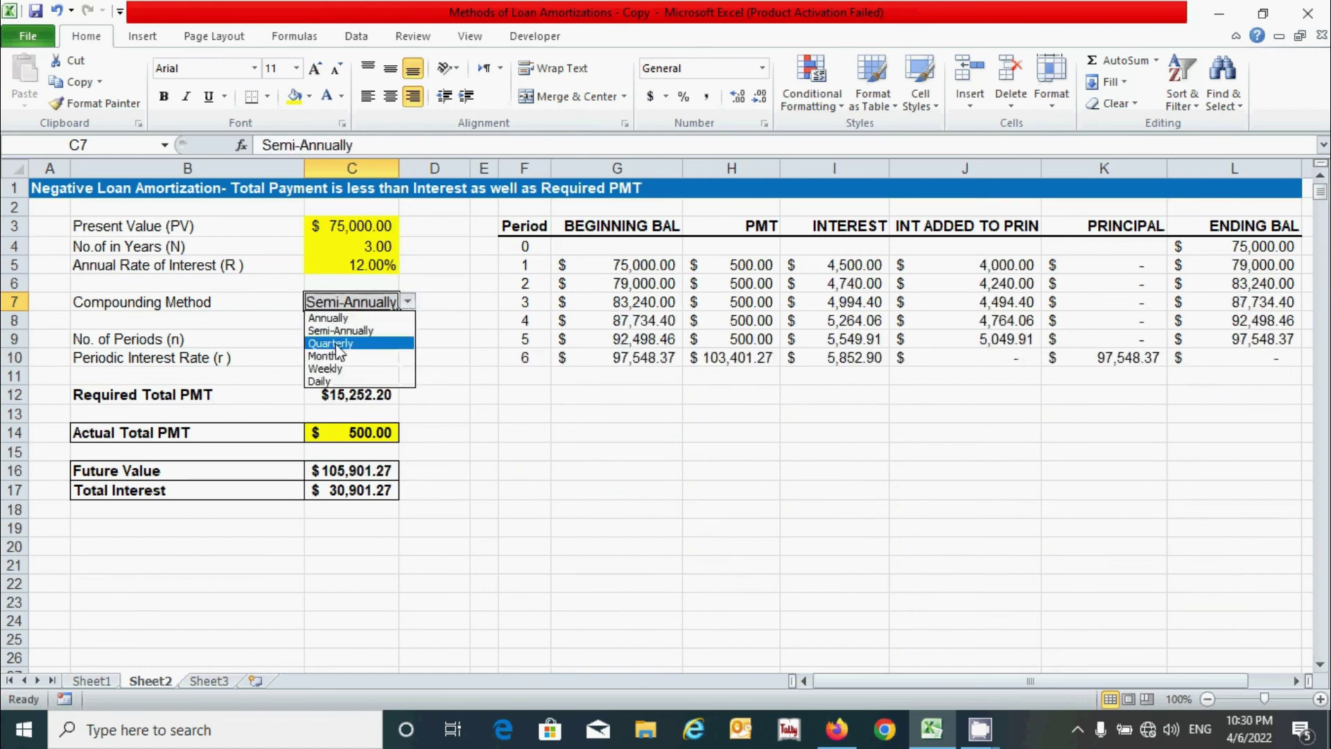
click(343, 344)
- Set the compounding method in C7 to Monthly and look through the recalculated schedule
click(408, 301)
click(361, 356)
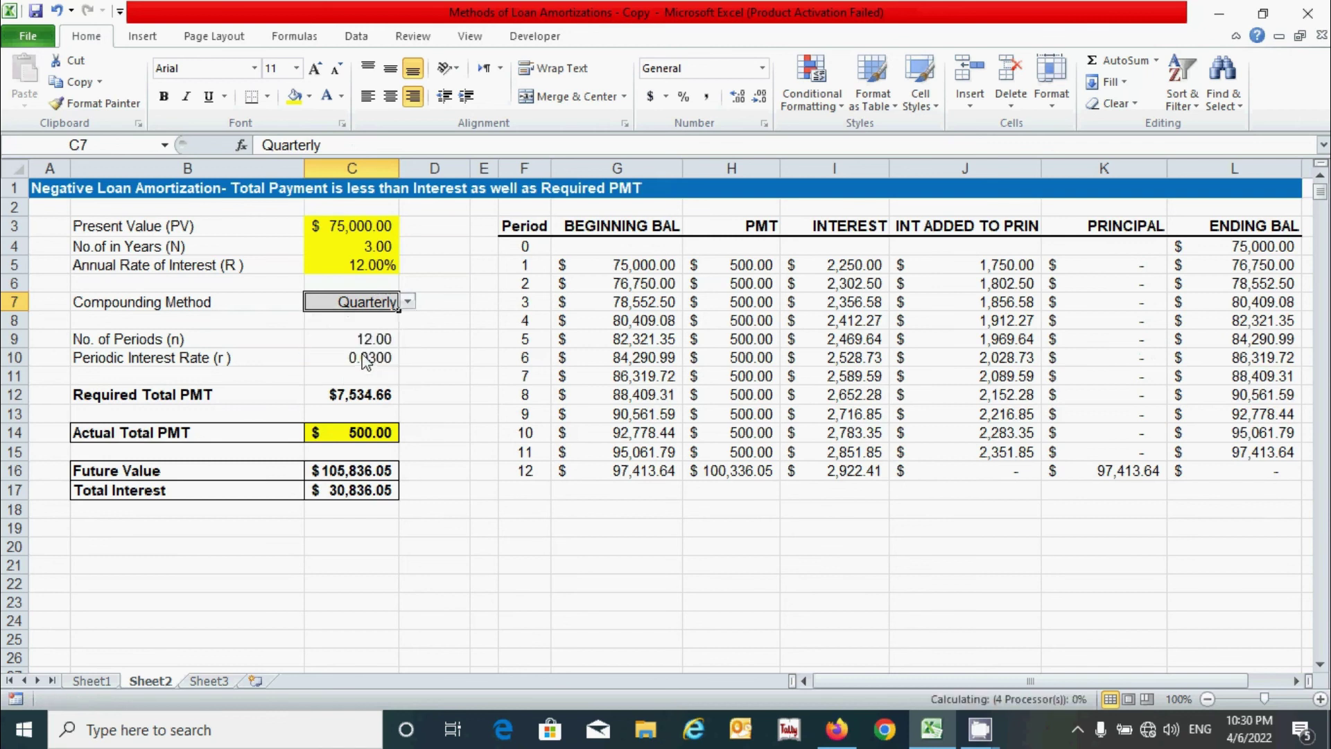
scroll(1012, 392, down, 7)
scroll(1022, 407, up, 6)
scroll(1022, 406, up, 1)
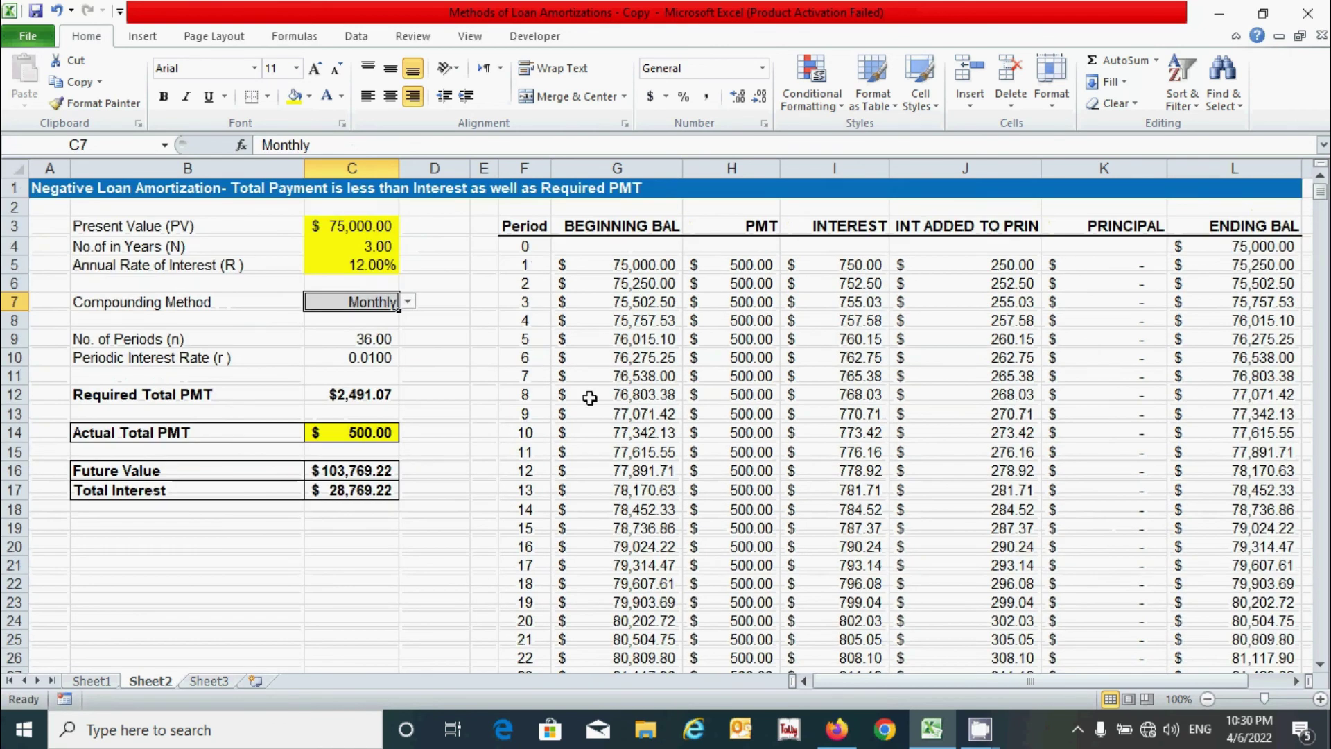
- Test the schedule with the compounding method in C7 set to Weekly and look through the recalculated periods
click(408, 302)
click(361, 368)
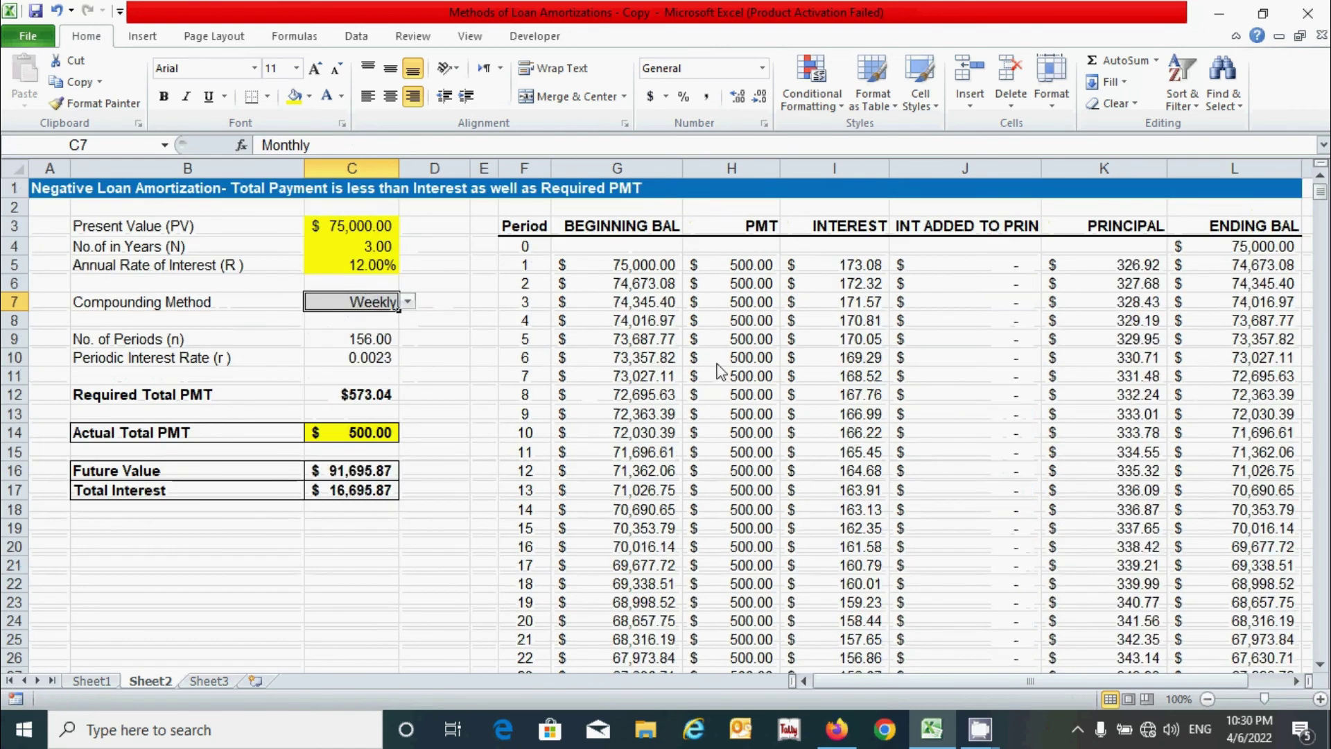
scroll(1199, 391, down, 8)
scroll(1199, 392, down, 20)
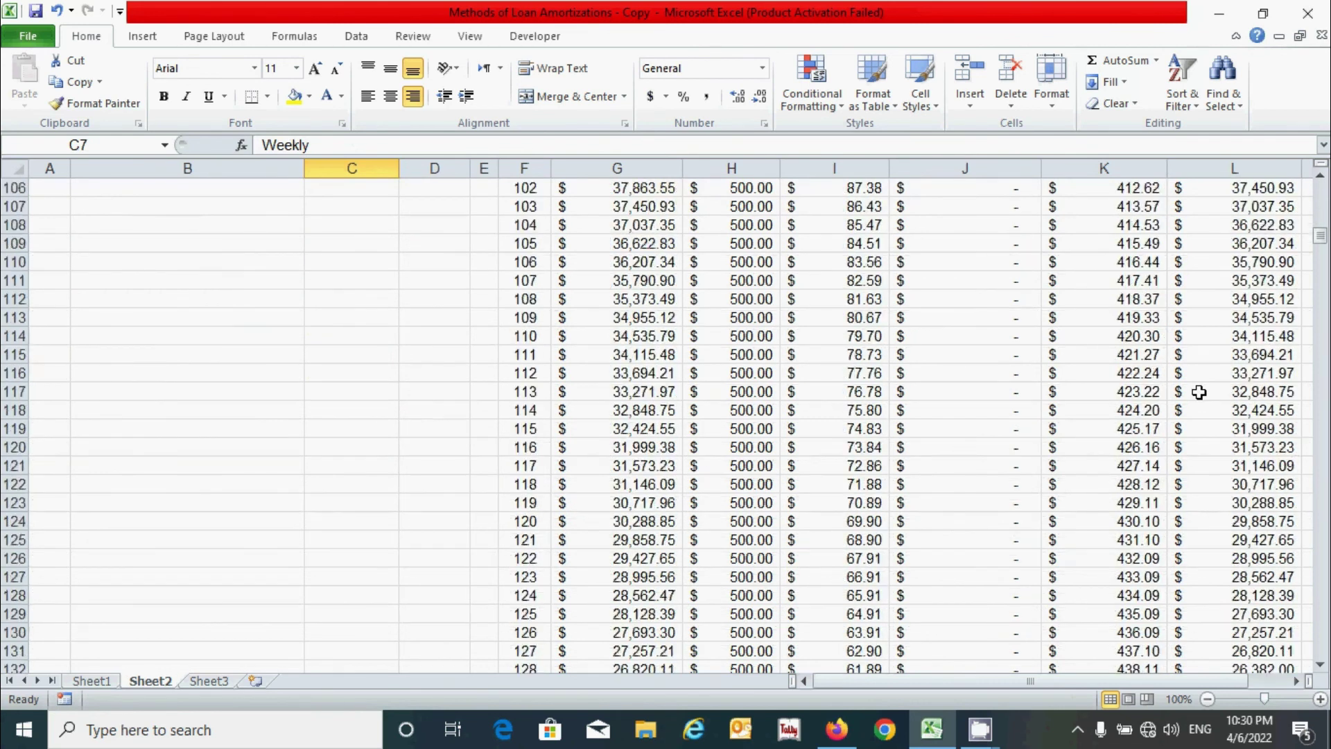
scroll(1199, 391, down, 7)
scroll(998, 431, up, 20)
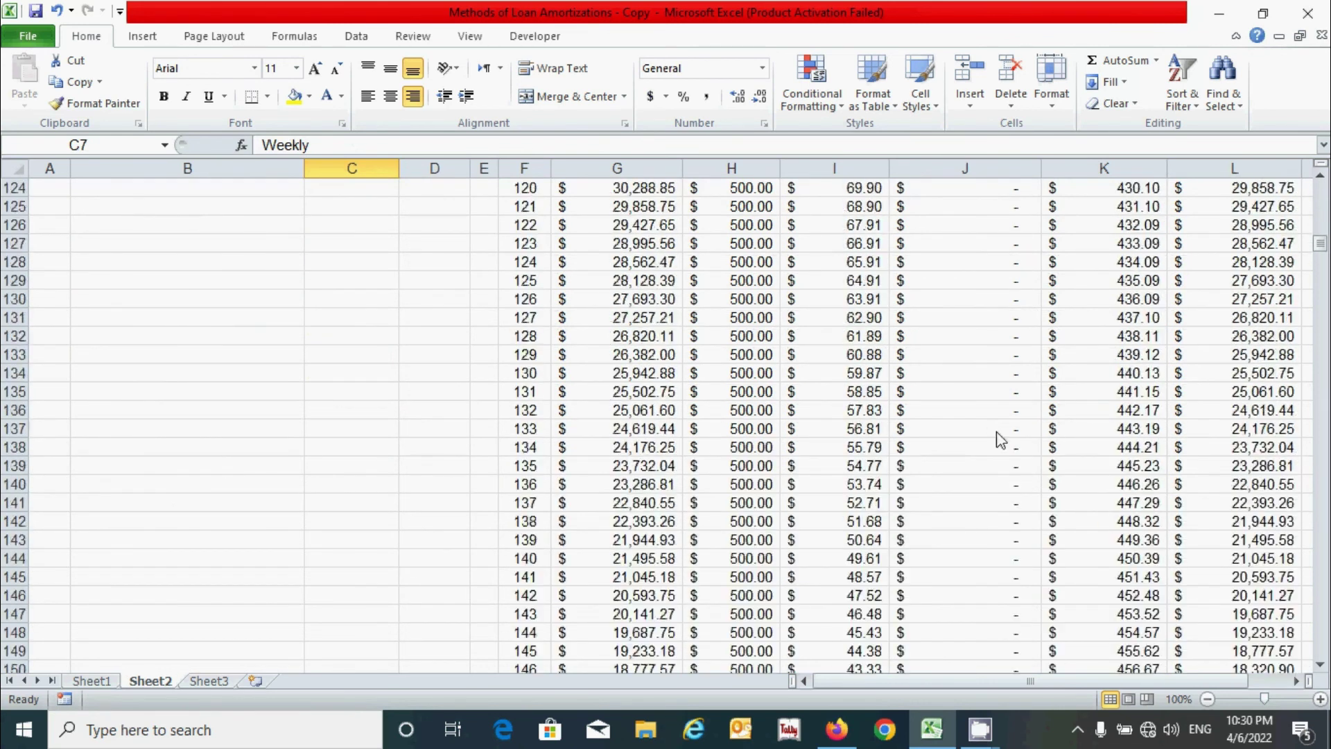
scroll(998, 431, up, 7)
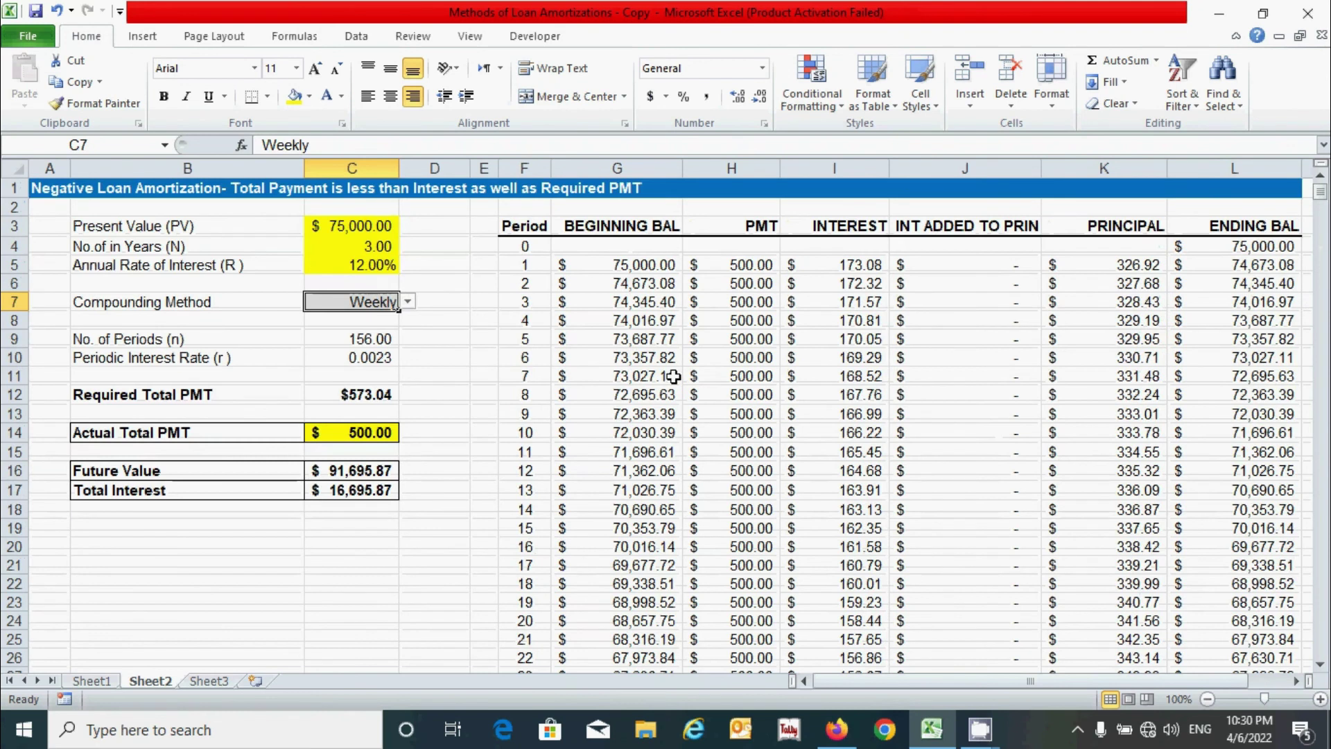
- Set the compounding method in C7 to Daily and compare the long schedule's balances with the summary values
click(408, 301)
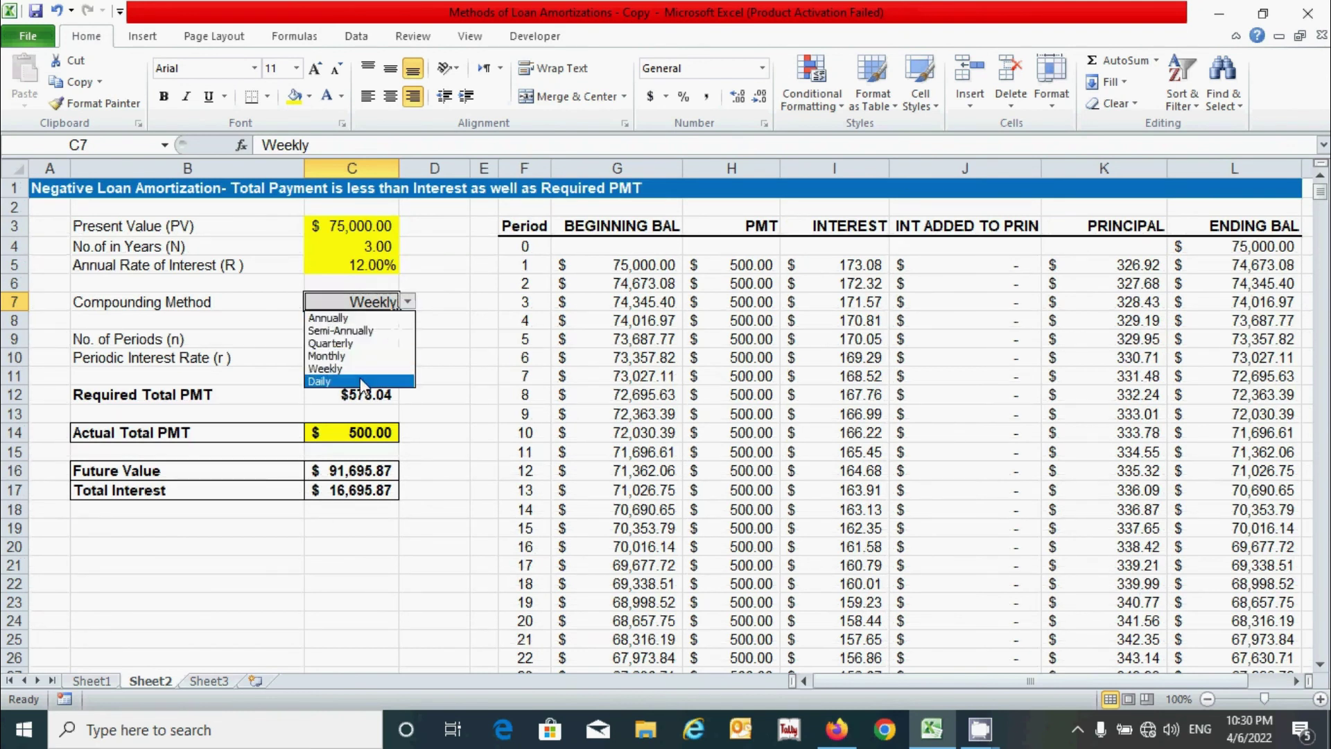
click(360, 380)
mouse_move(1319, 198)
mouse_down()
mouse_move(1317, 660)
mouse_move(1321, 186)
mouse_up()
scroll(1192, 380, down, 20)
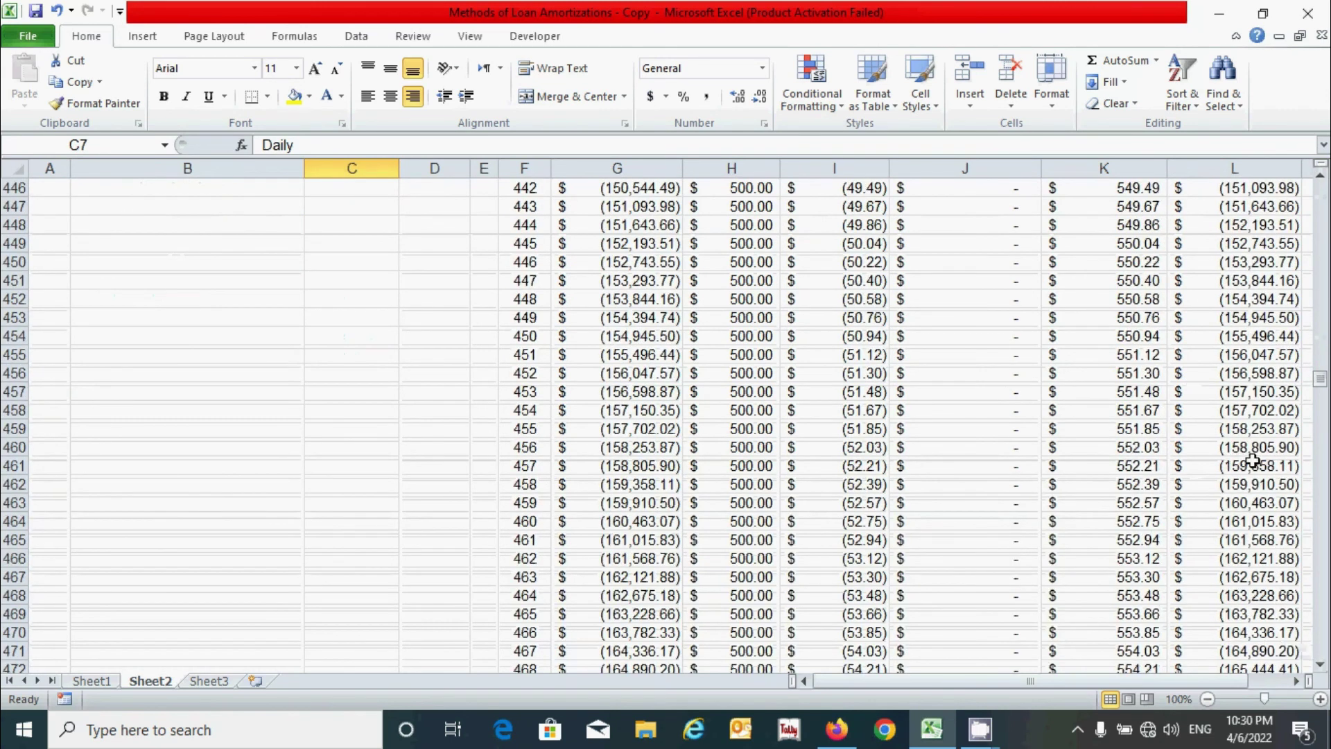
scroll(978, 458, up, 15)
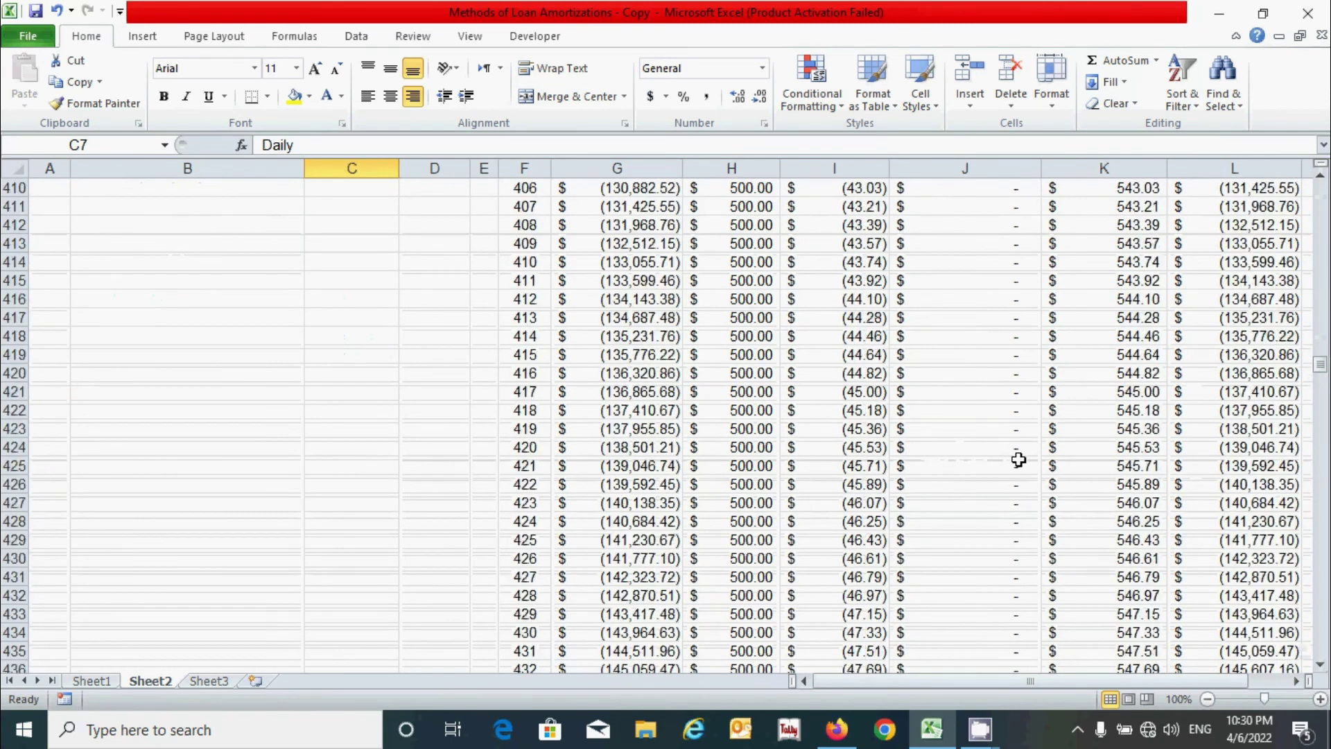
scroll(372, 433, up, 20)
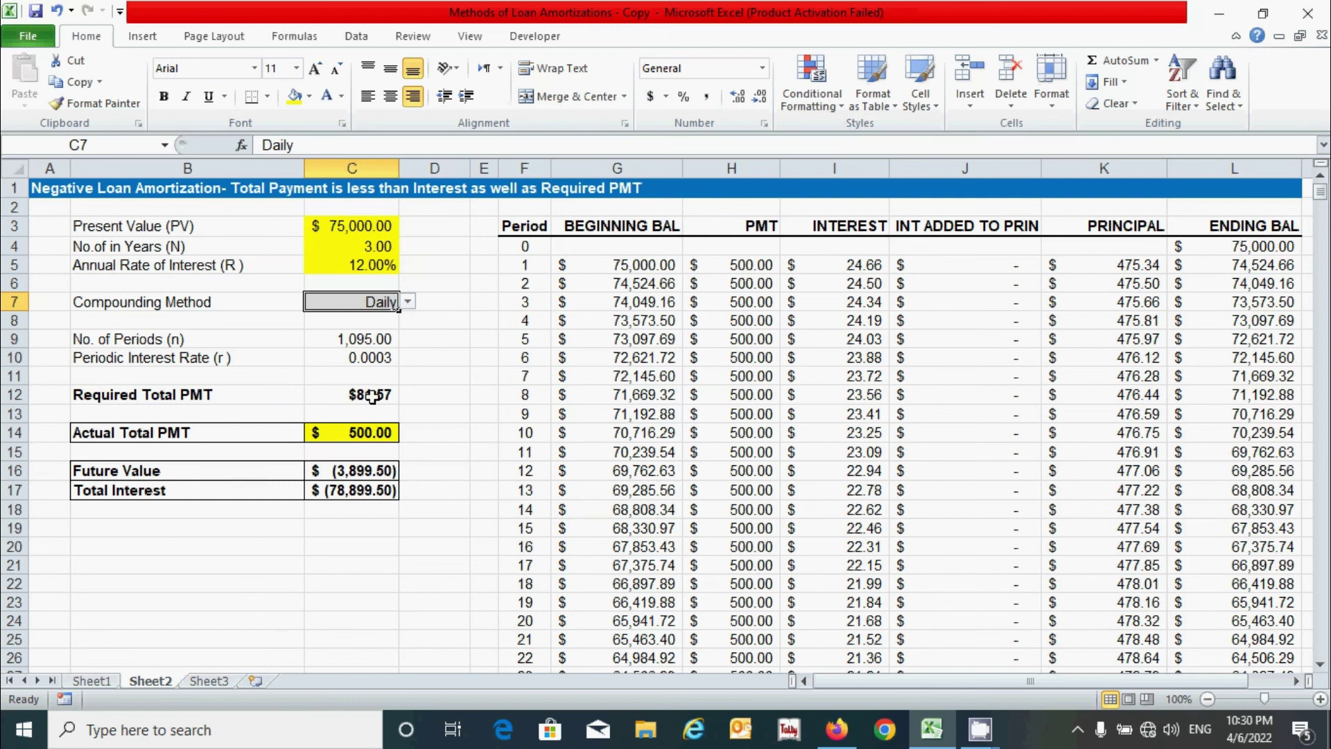
scroll(1236, 415, down, 20)
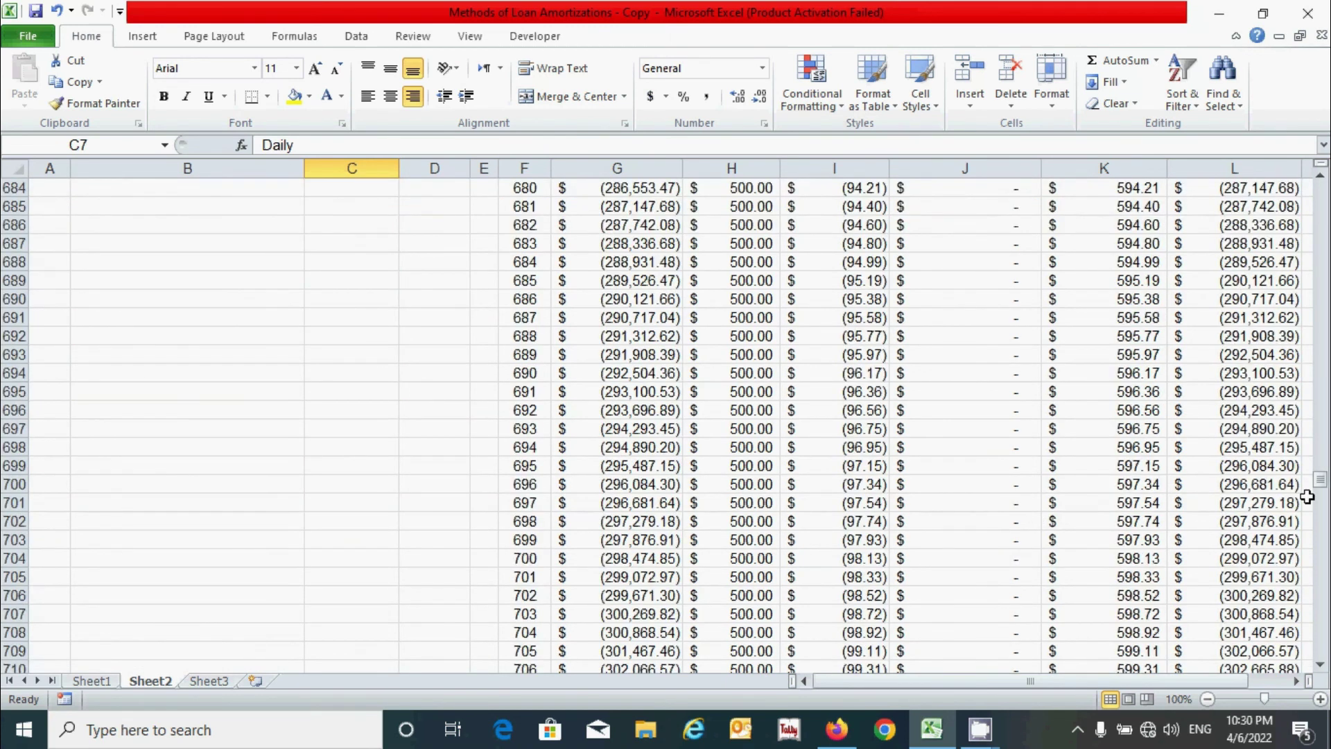
drag(1320, 481, 1321, 186)
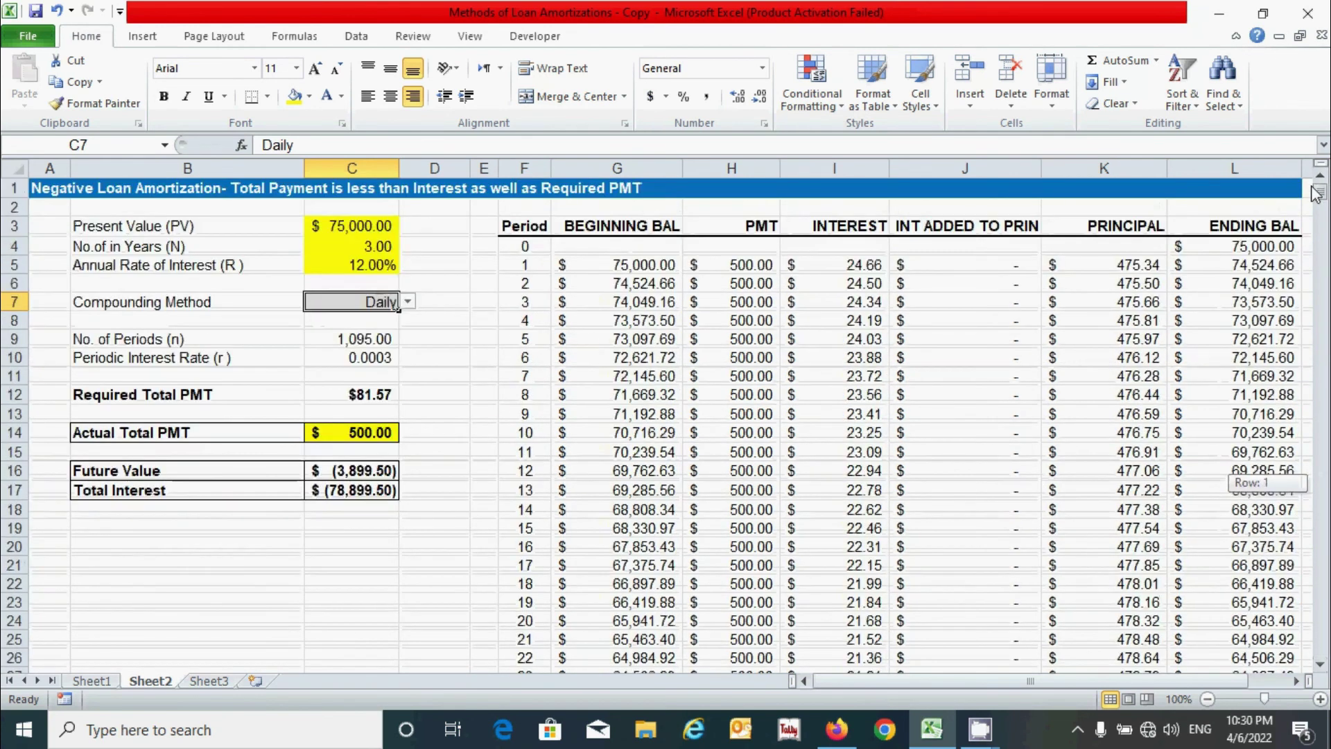
- Set the Actual Total PMT in C14 to 50 and check the schedule down to its last period, 1095
click(375, 433)
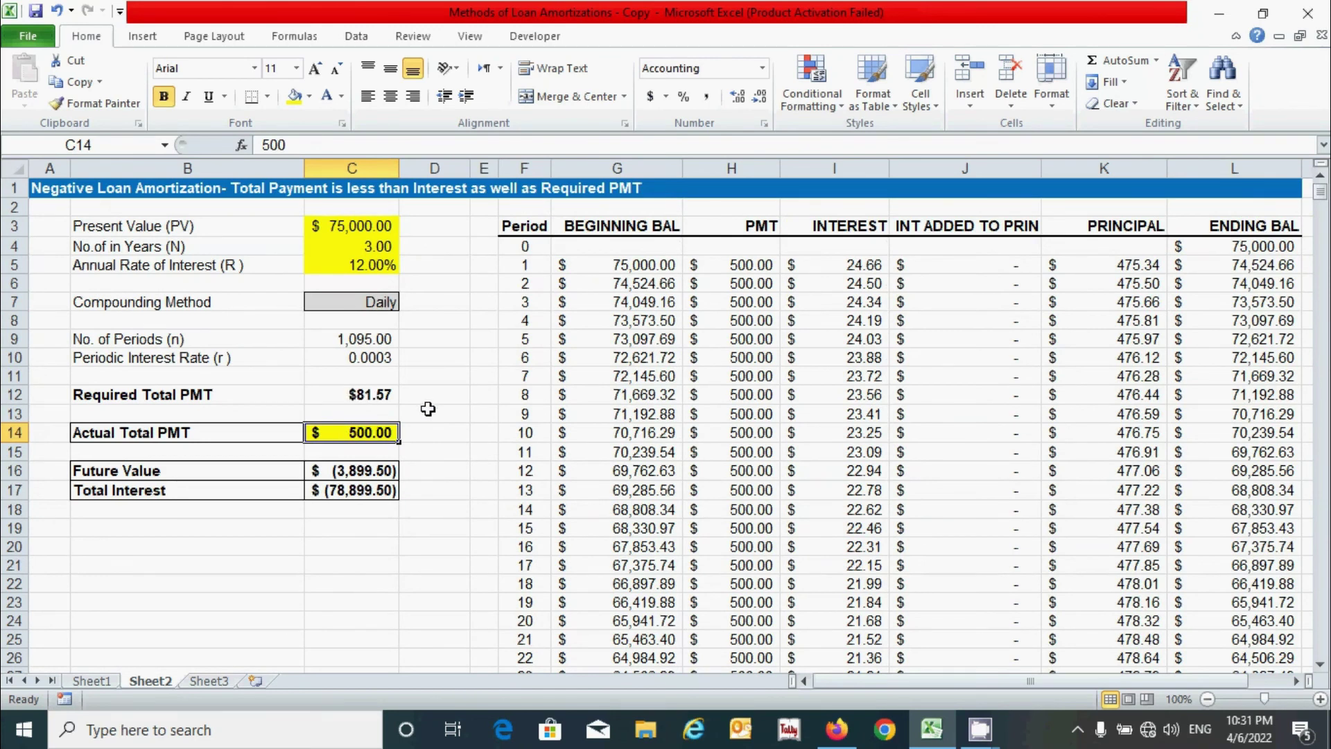
text(50)
key(Return)
drag(1326, 203, 1320, 647)
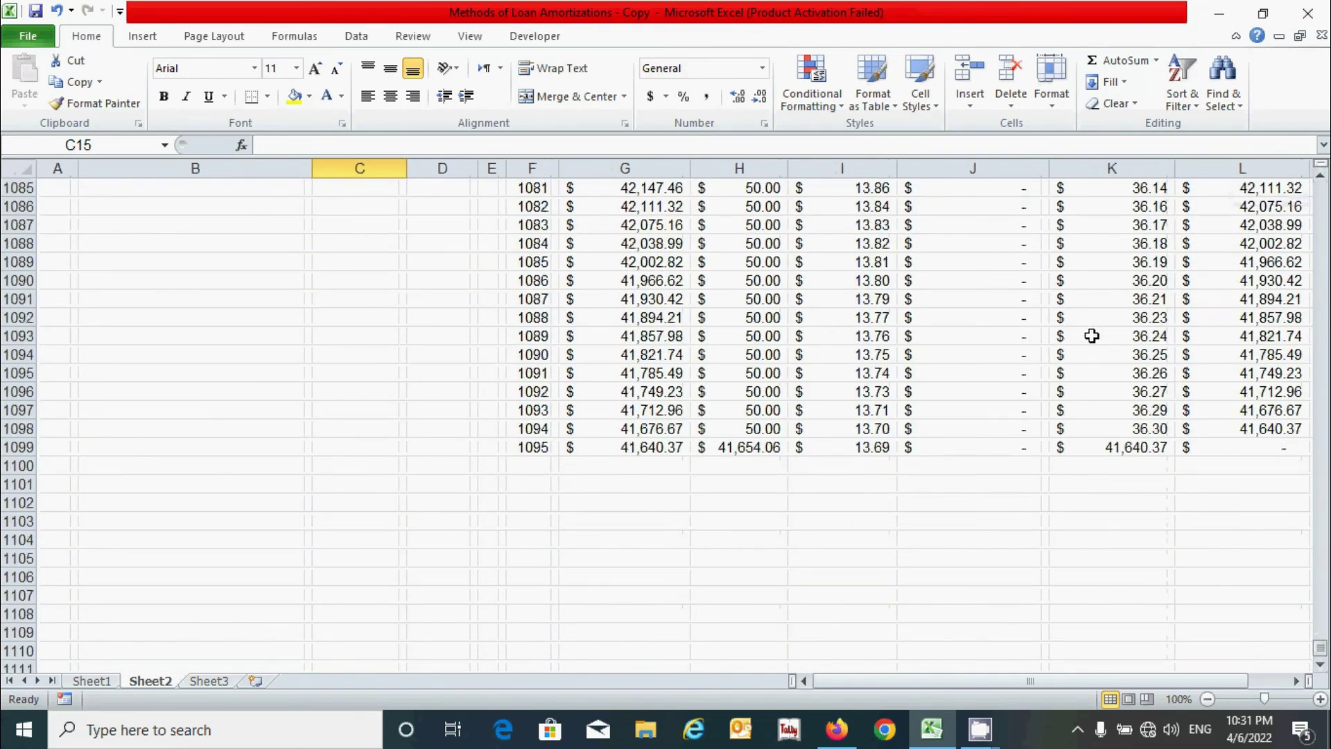
drag(1321, 648, 1320, 183)
click(382, 425)
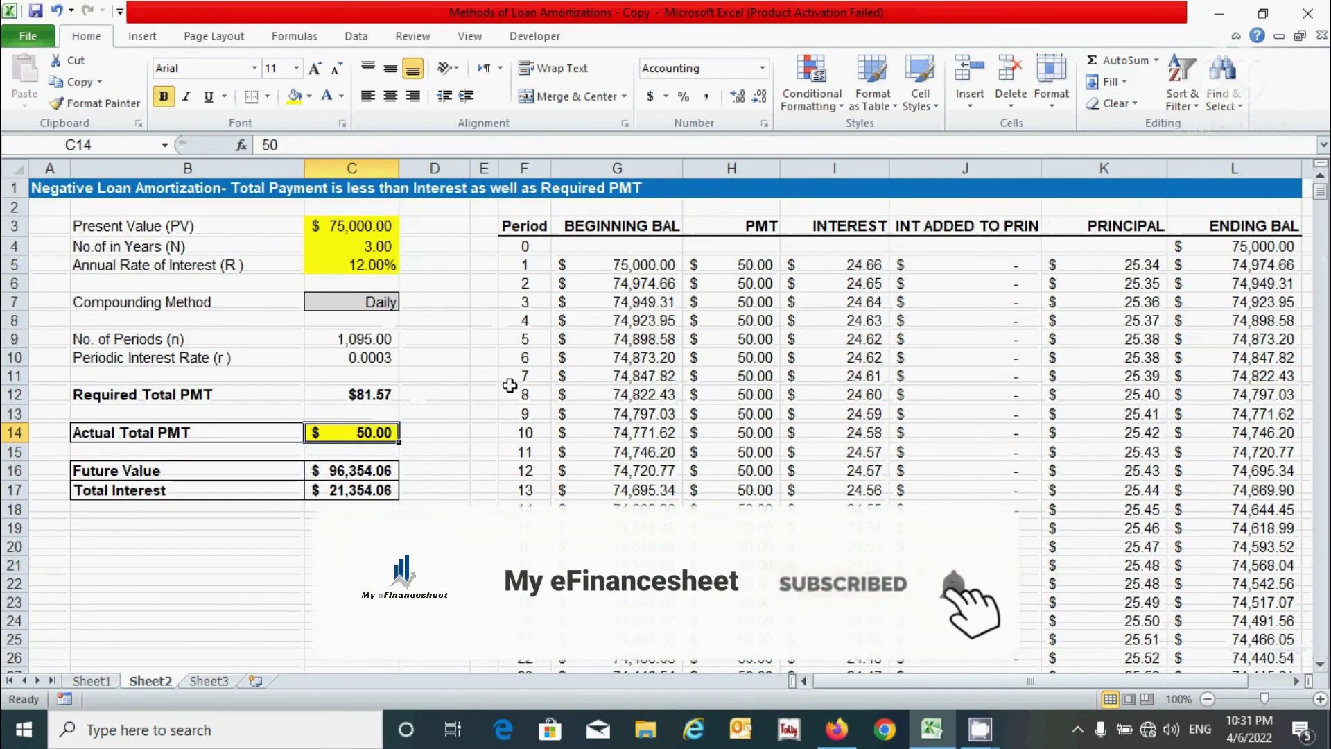
- Return the compounding method in C7 to Monthly
click(380, 569)
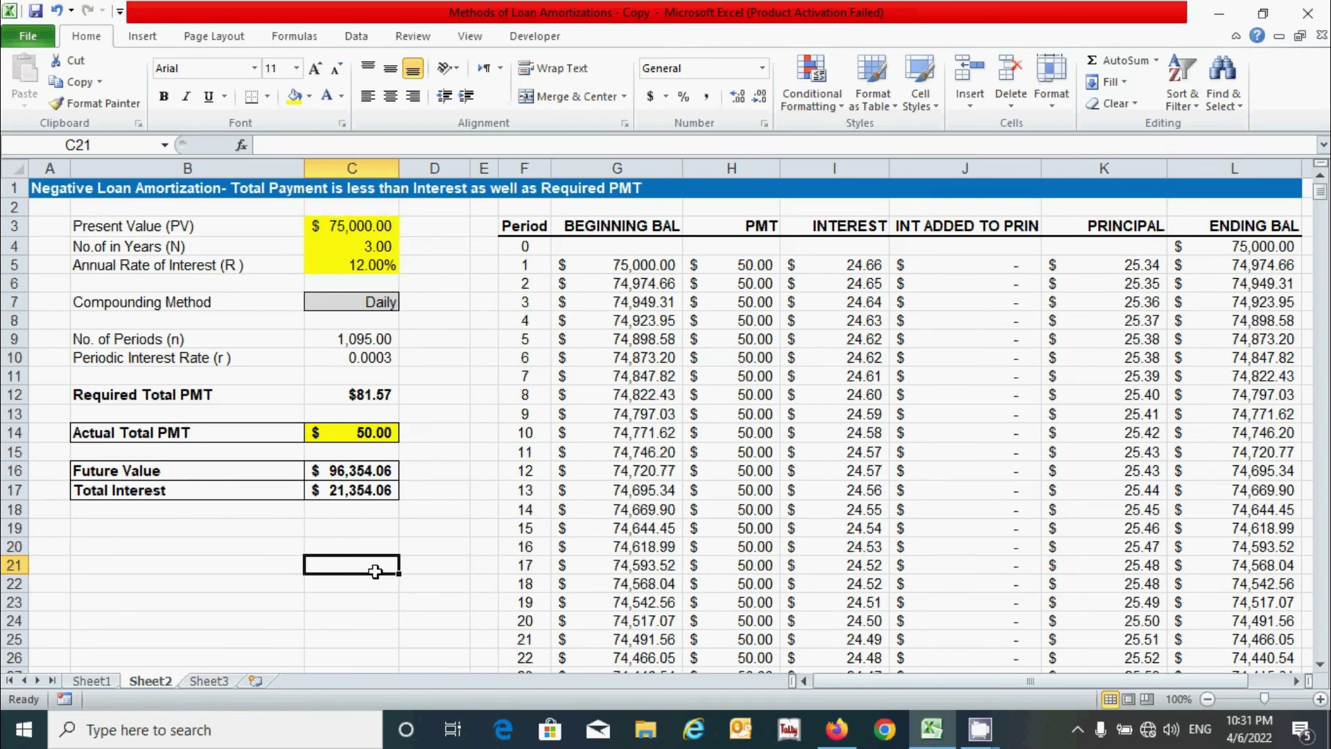
key(ctrl+z)
click(392, 530)
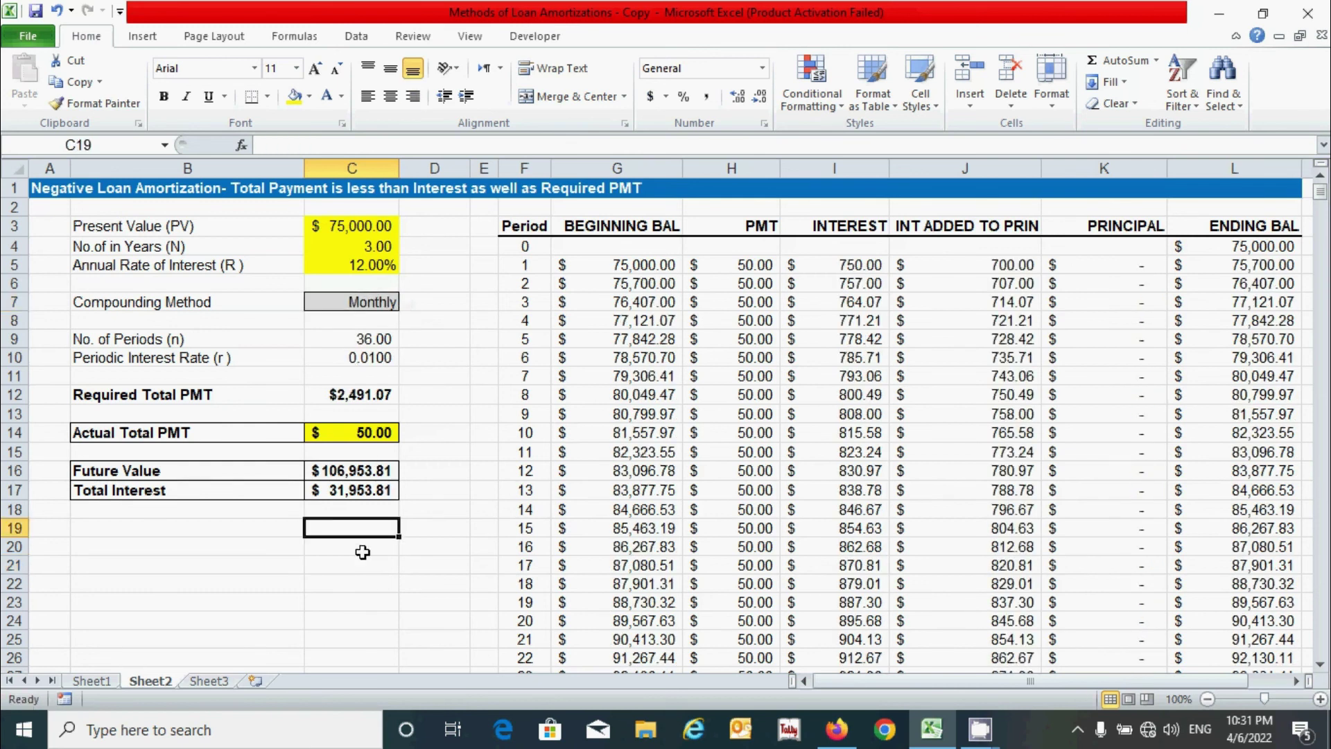